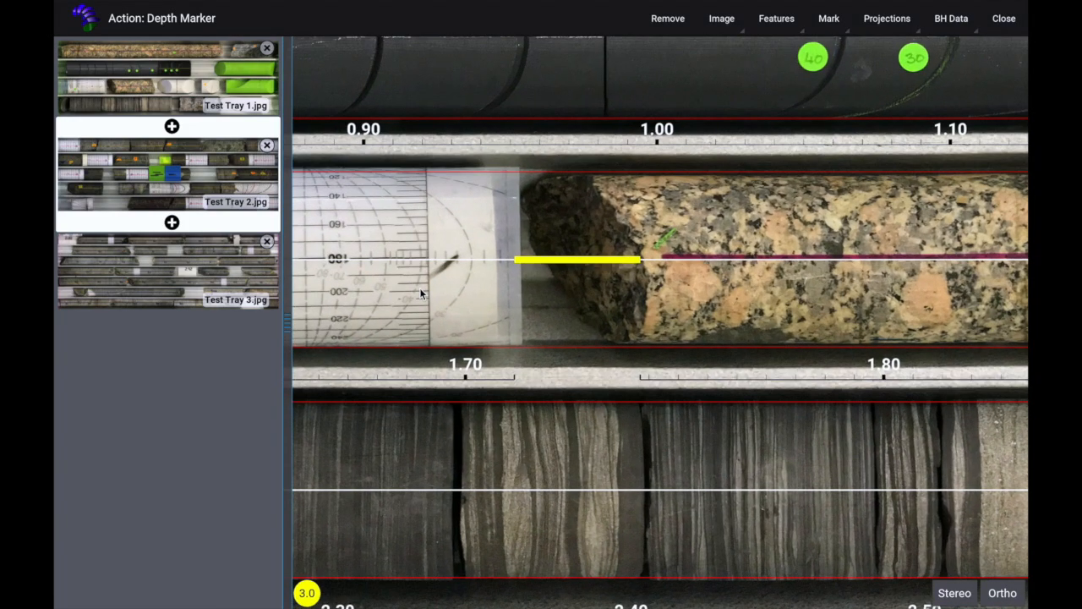
pyautogui.scroll(-5, 592, 343)
pyautogui.scroll(-3, 595, 343)
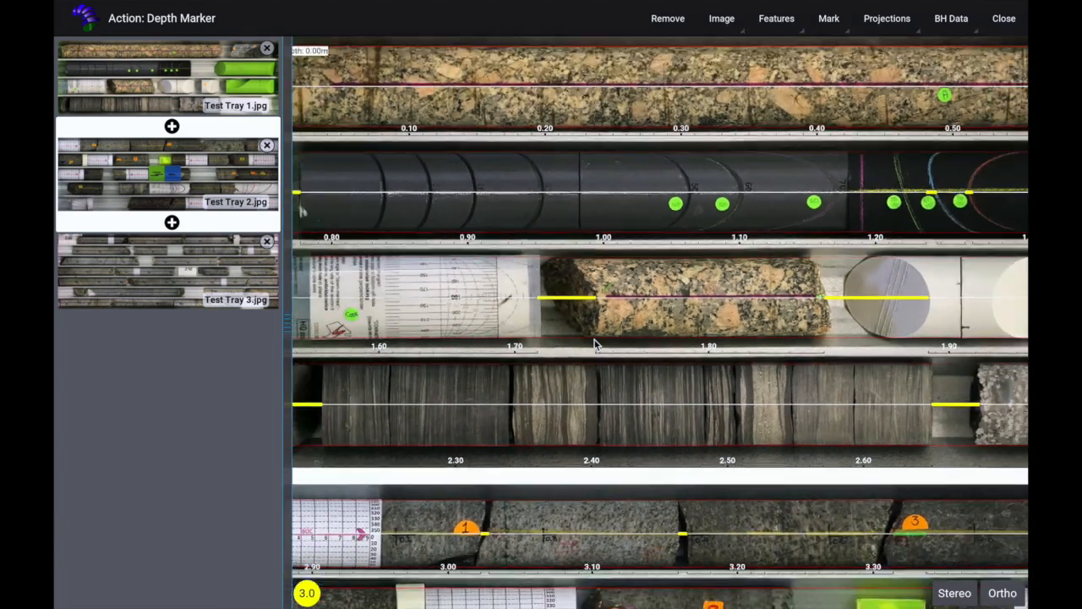
pyautogui.moveTo(707, 386); pyautogui.dragTo(534, 155)
pyautogui.moveTo(837, 421); pyautogui.dragTo(892, 507)
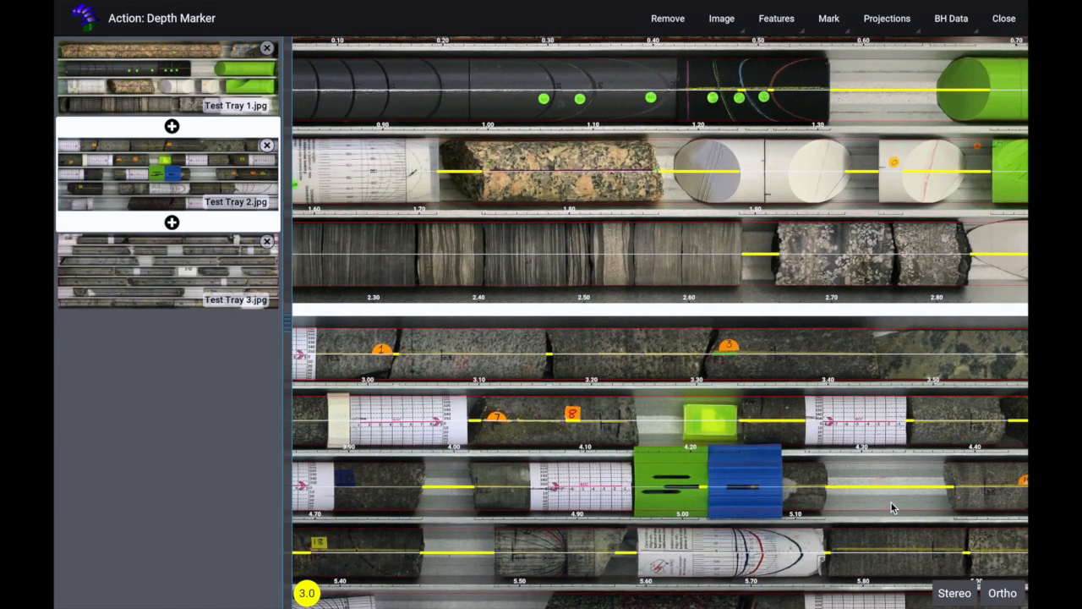
pyautogui.moveTo(745, 210); pyautogui.dragTo(737, 273)
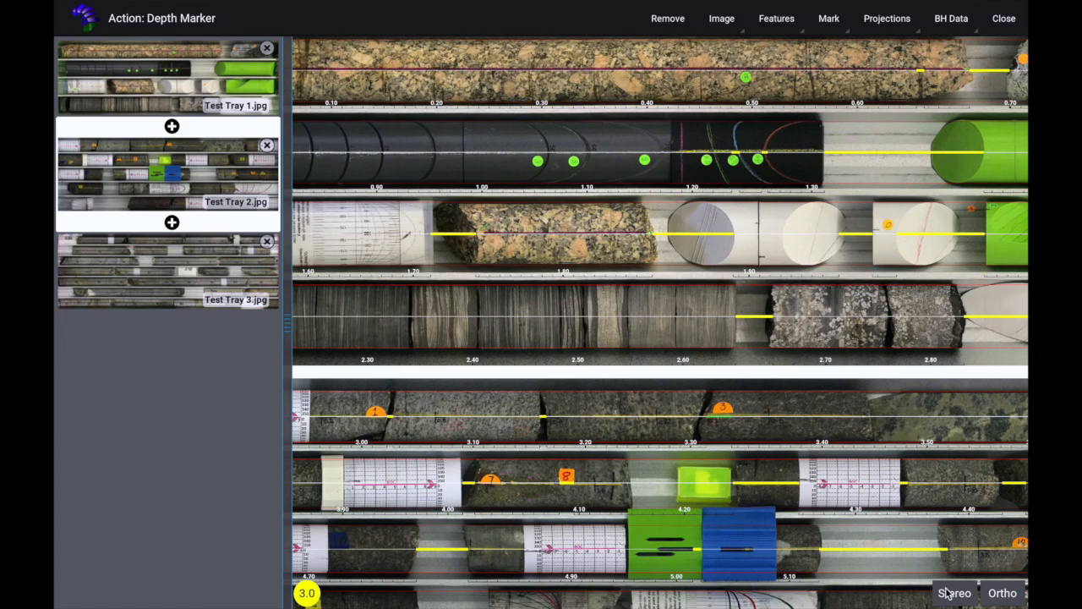
# Step: Open the 3D orientation and stereonet projection windows, place them side by side and rotate the 3D view
pyautogui.click(1003, 595)
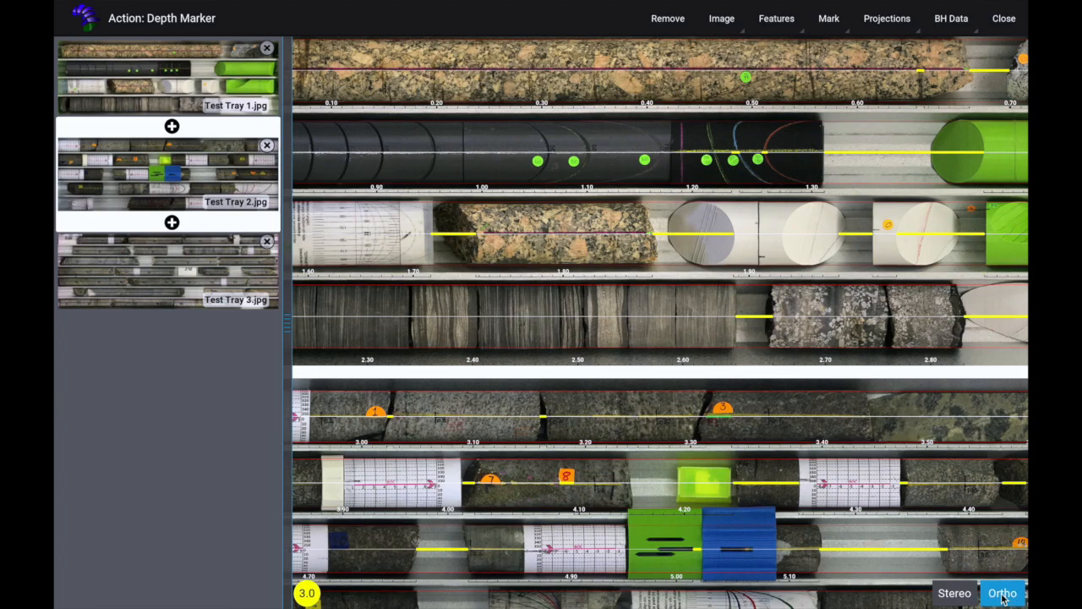
pyautogui.click(955, 595)
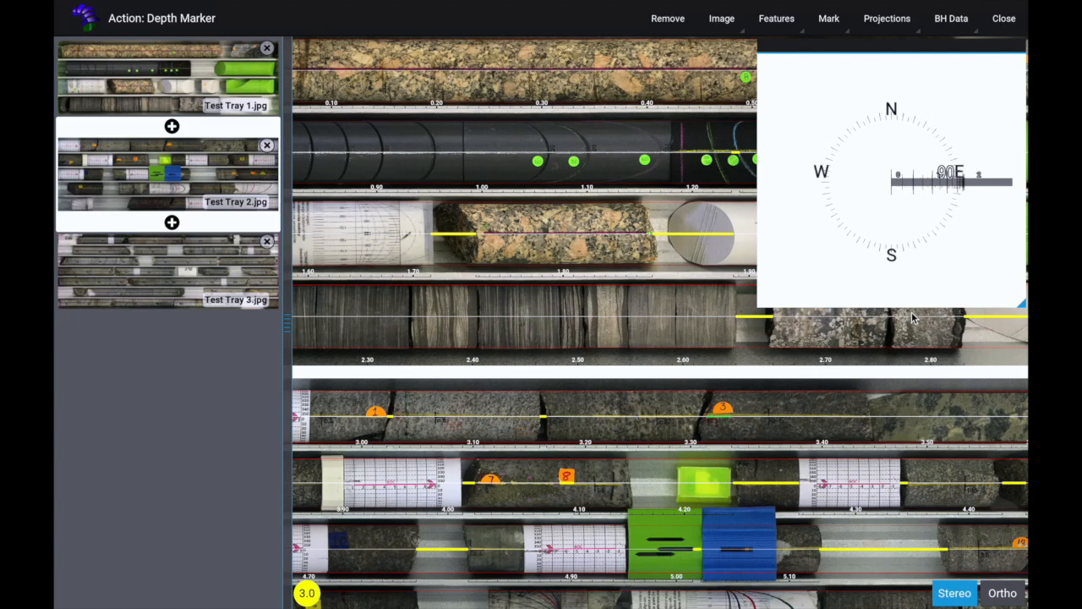
pyautogui.click(870, 18)
pyautogui.moveTo(850, 102); pyautogui.dragTo(500, 320)
pyautogui.moveTo(567, 459); pyautogui.dragTo(550, 492)
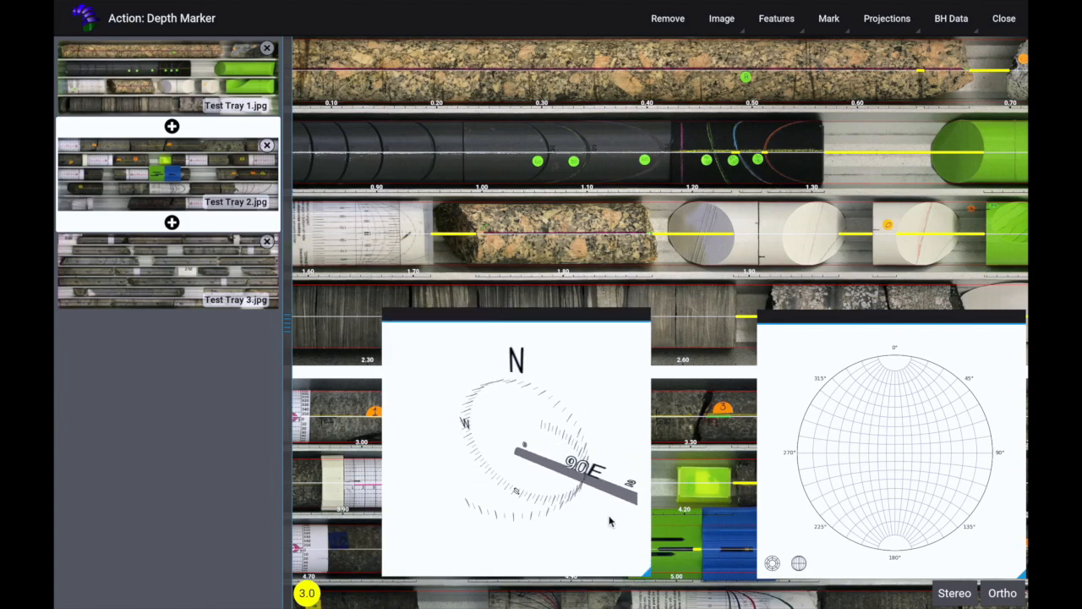
# Step: Resize the 3D orientation window slightly and move it above the stereonet window
pyautogui.moveTo(651, 577)
pyautogui.mouseDown()
pyautogui.moveTo(592, 577)
pyautogui.moveTo(570, 537)
pyautogui.moveTo(647, 579)
pyautogui.mouseUp()
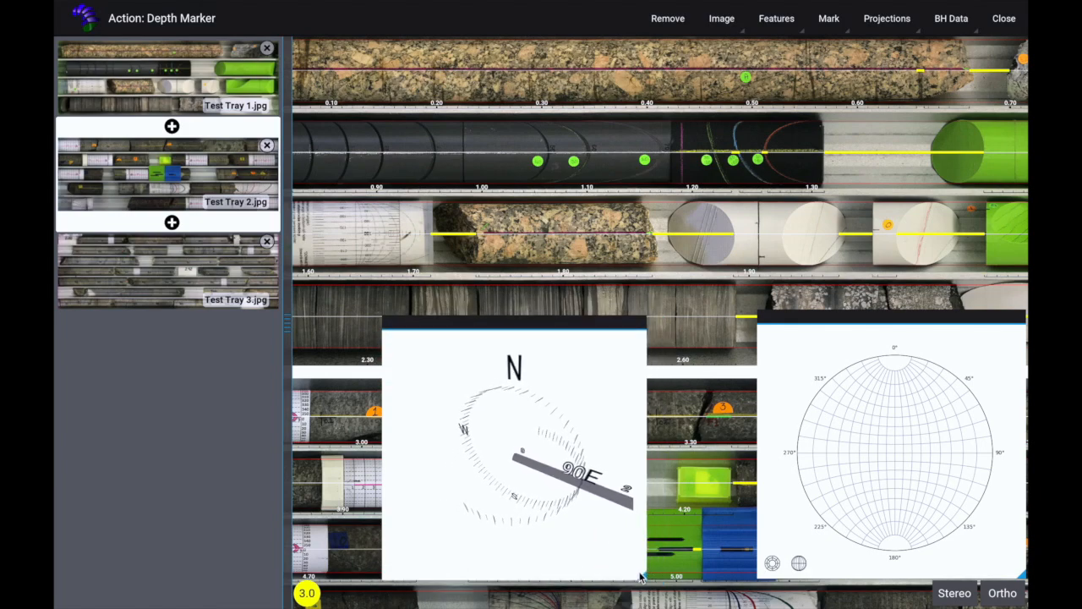
pyautogui.moveTo(649, 579); pyautogui.dragTo(652, 581)
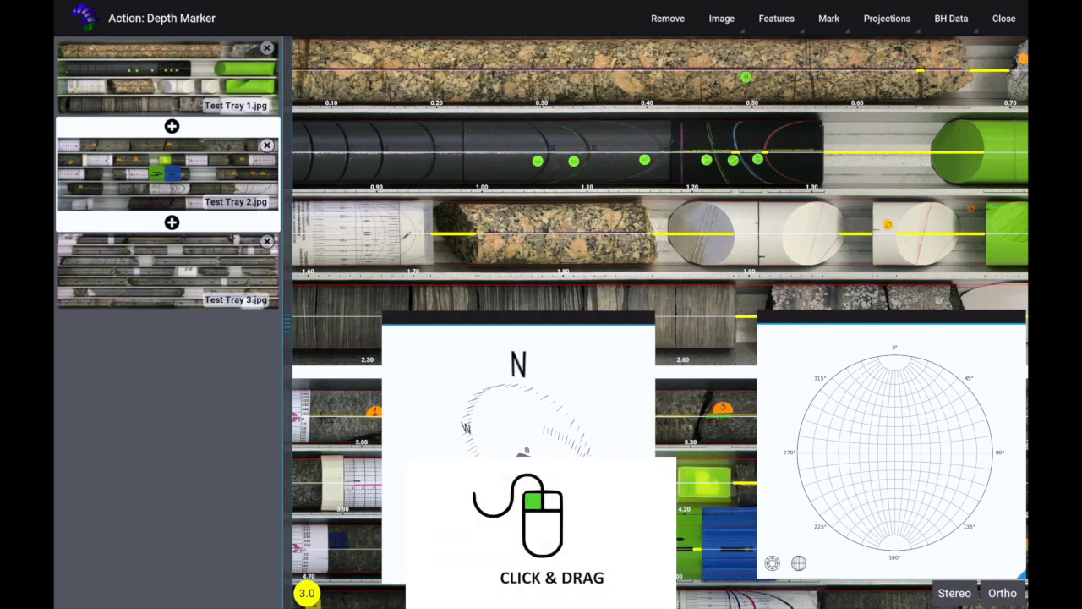
pyautogui.moveTo(546, 319); pyautogui.dragTo(922, 49)
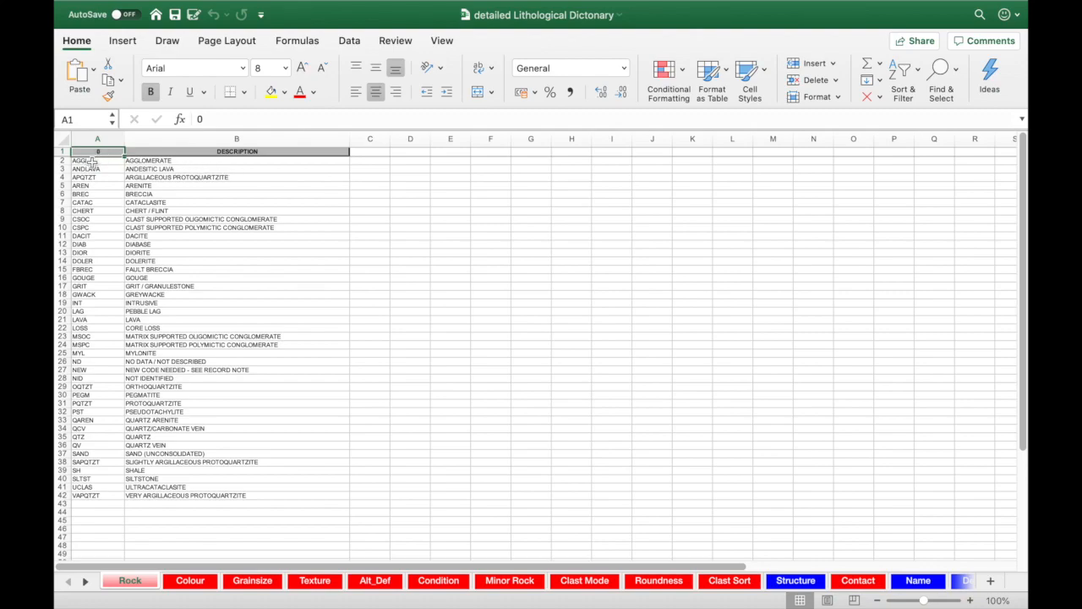
# Step: Switch to the detailed Lithological Dictionary workbook in Excel and examine the code lists sheet by sheet, starting from Colour
pyautogui.click(194, 582)
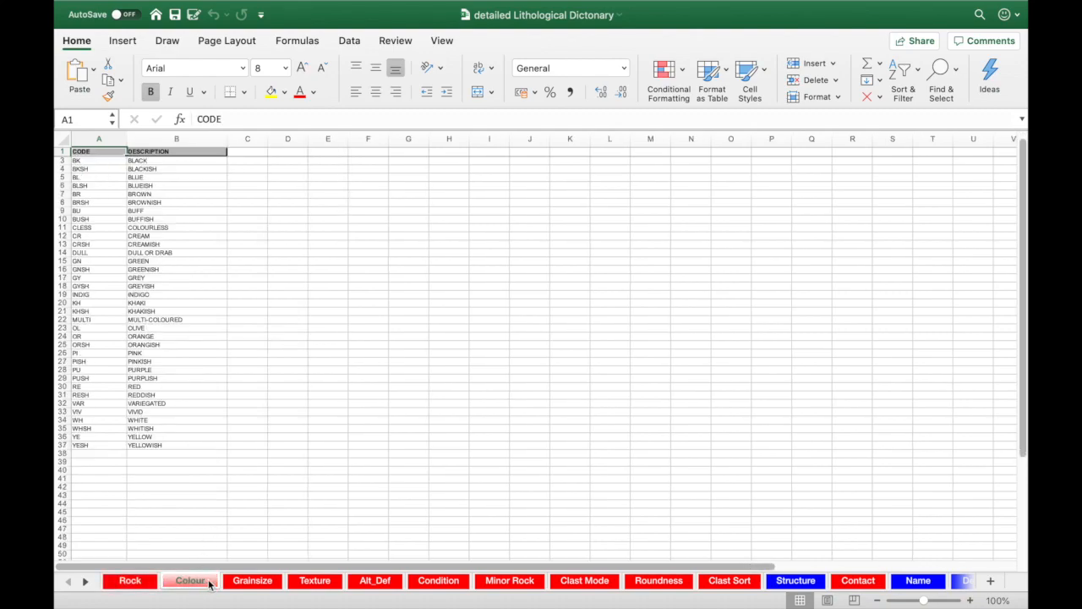
pyautogui.click(249, 583)
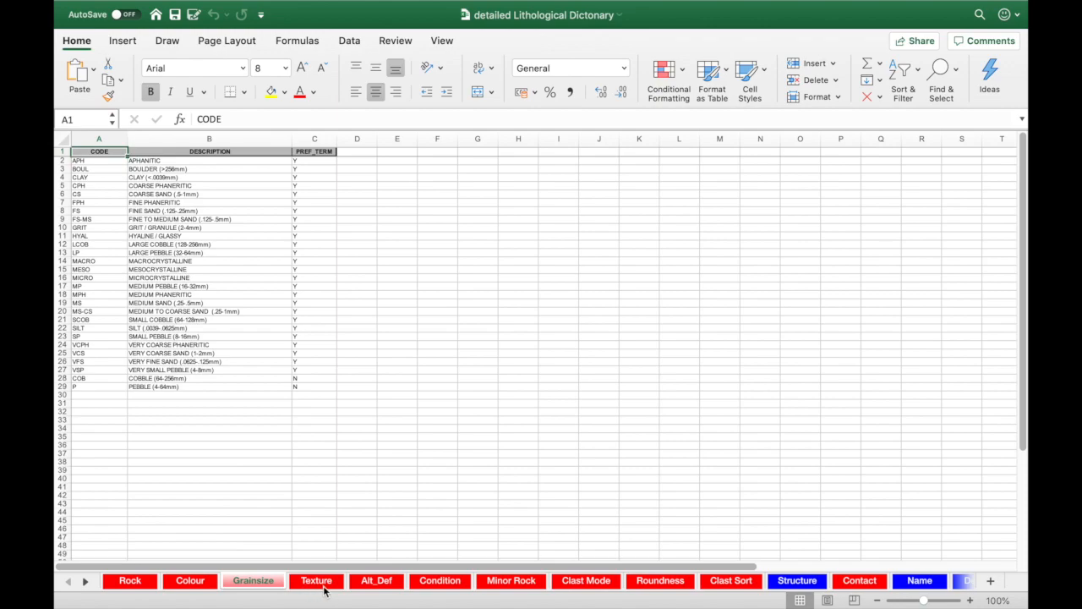
pyautogui.click(324, 585)
pyautogui.click(372, 584)
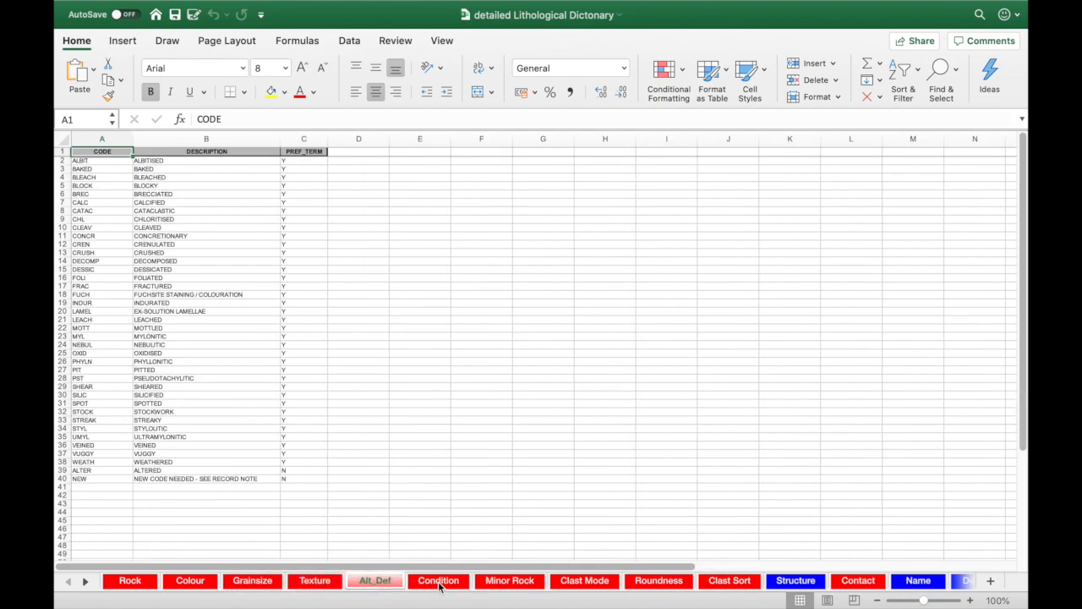
pyautogui.click(440, 586)
pyautogui.click(499, 588)
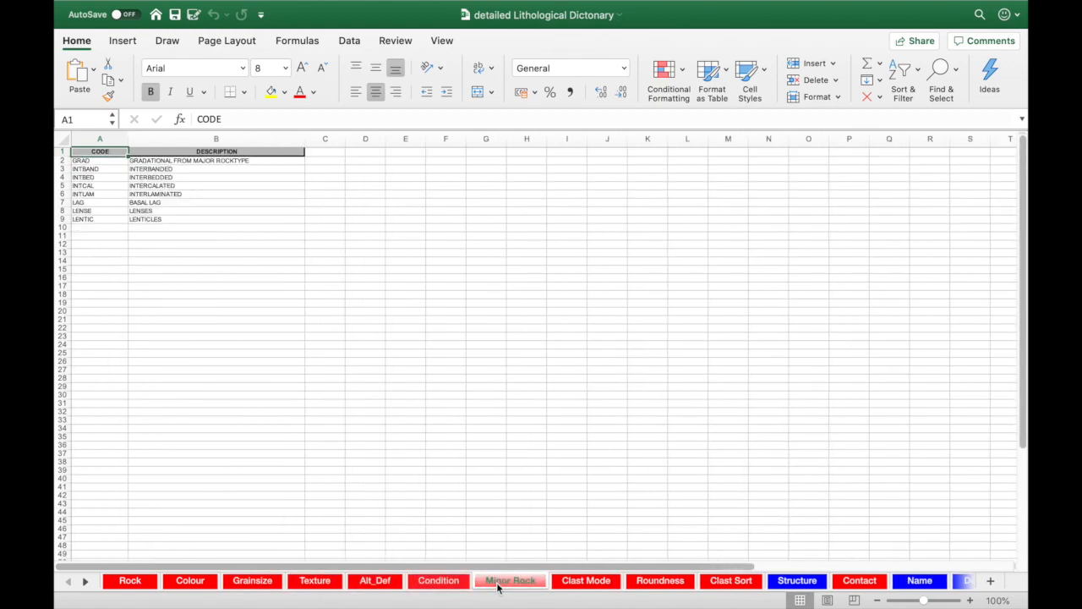
pyautogui.click(589, 586)
pyautogui.click(658, 589)
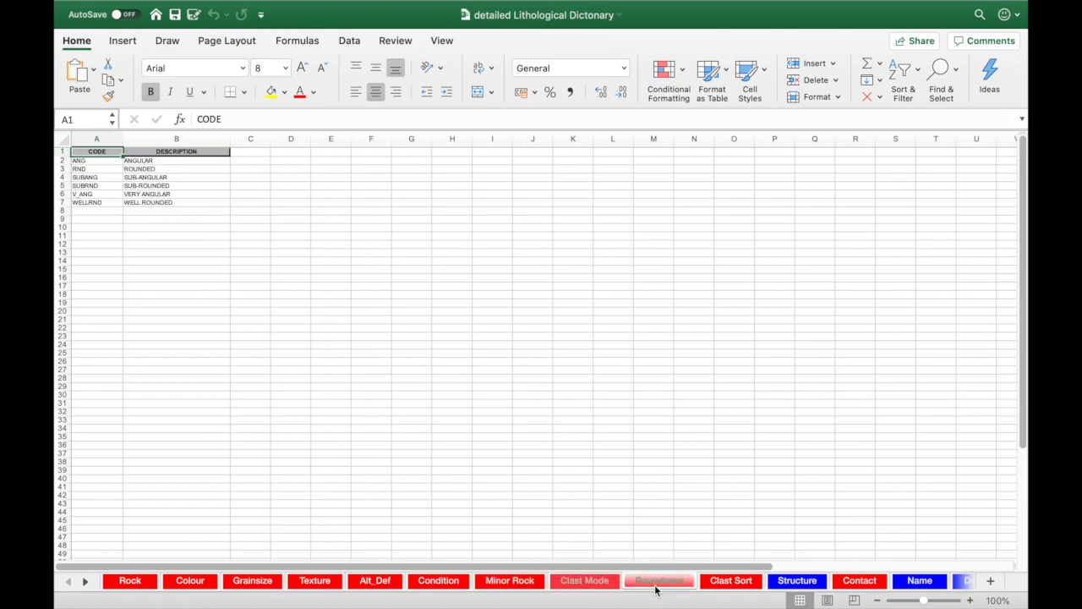
pyautogui.click(737, 590)
pyautogui.click(795, 584)
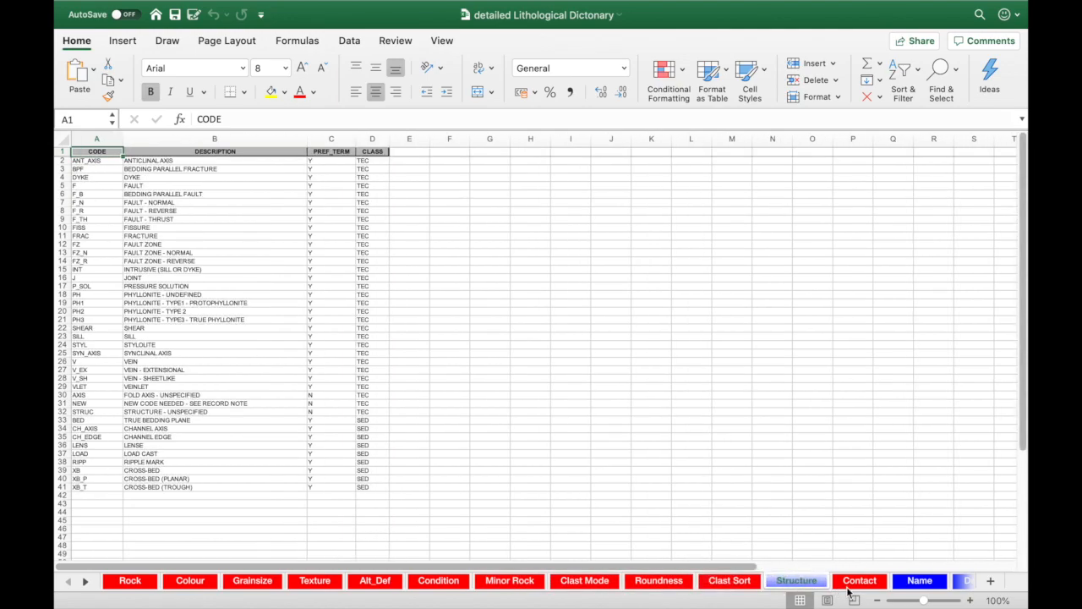
pyautogui.click(861, 588)
pyautogui.click(903, 585)
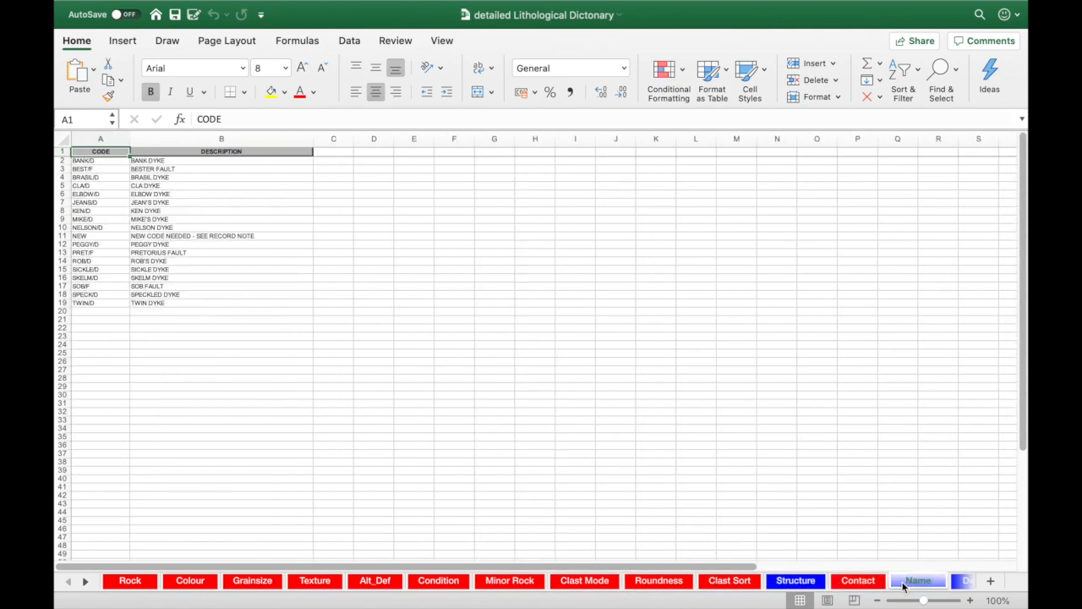
pyautogui.click(960, 583)
pyautogui.click(960, 584)
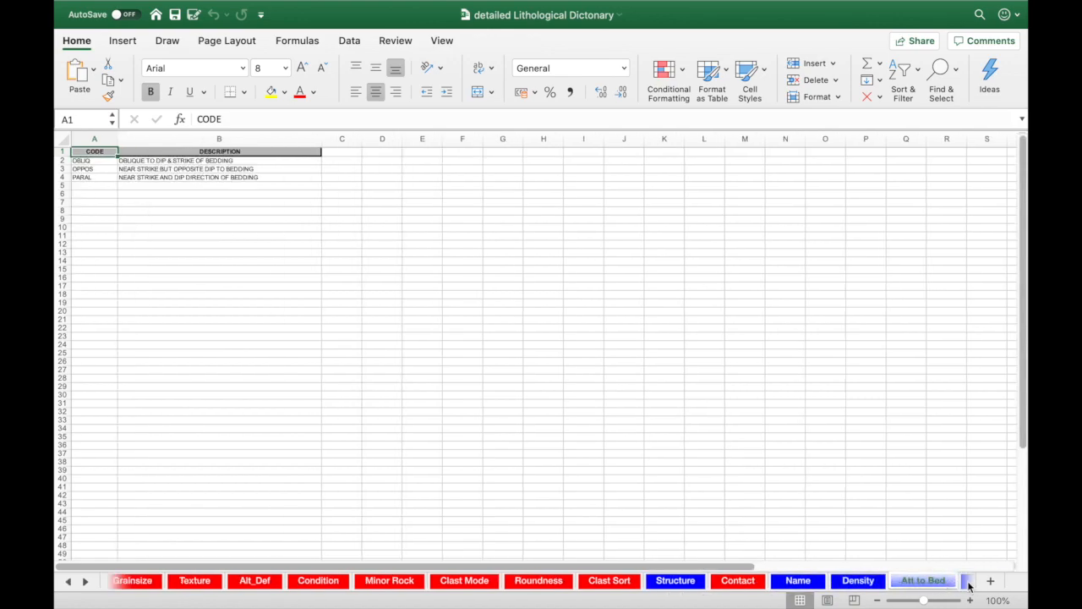
pyautogui.click(967, 583)
pyautogui.click(967, 583)
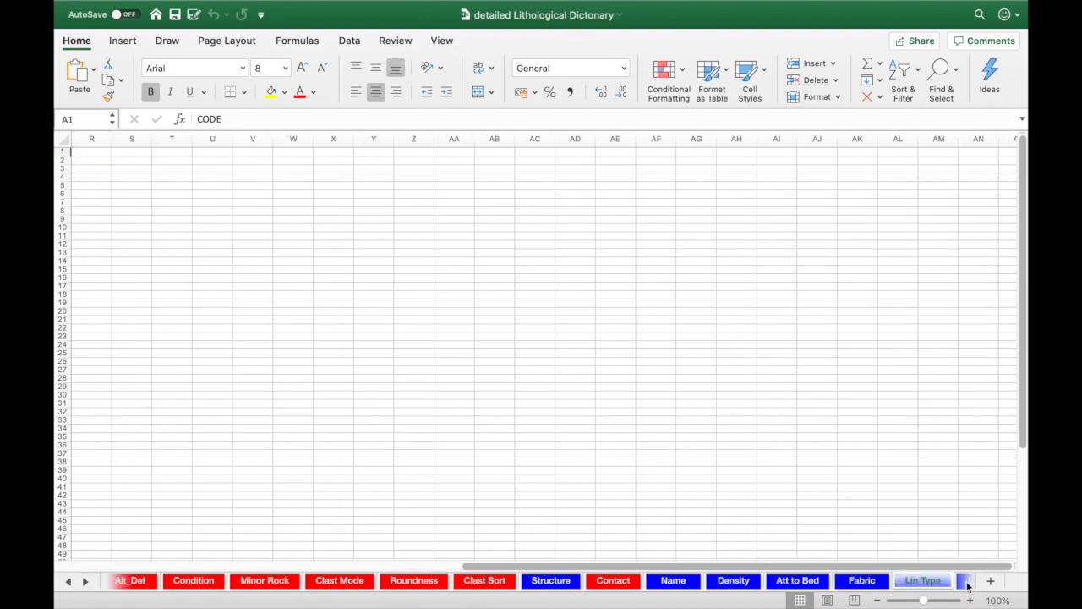
pyautogui.click(962, 583)
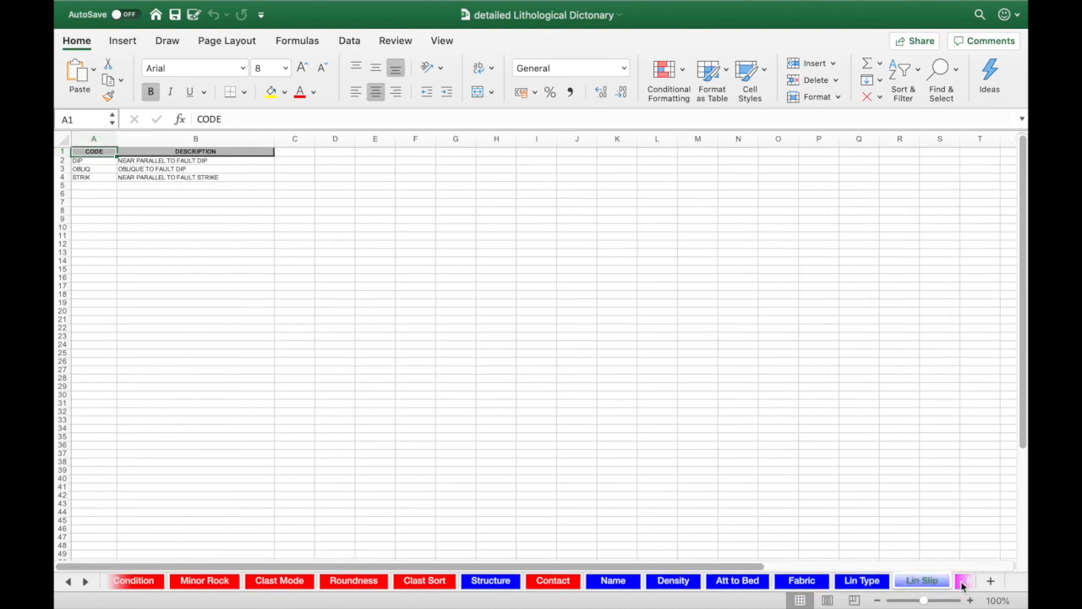
pyautogui.click(962, 583)
pyautogui.click(961, 584)
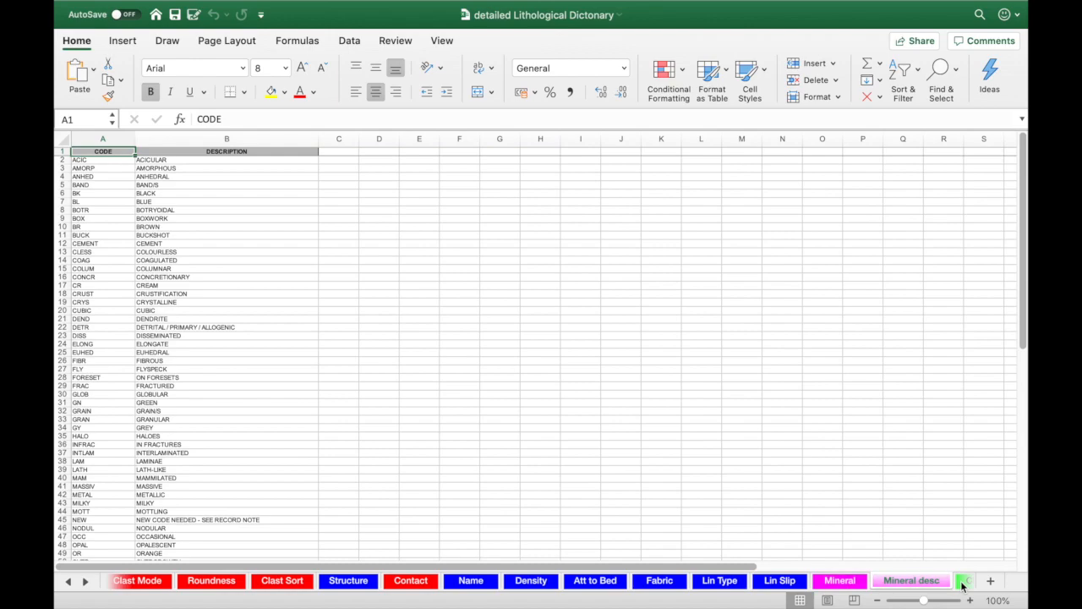
pyautogui.click(961, 584)
pyautogui.click(962, 583)
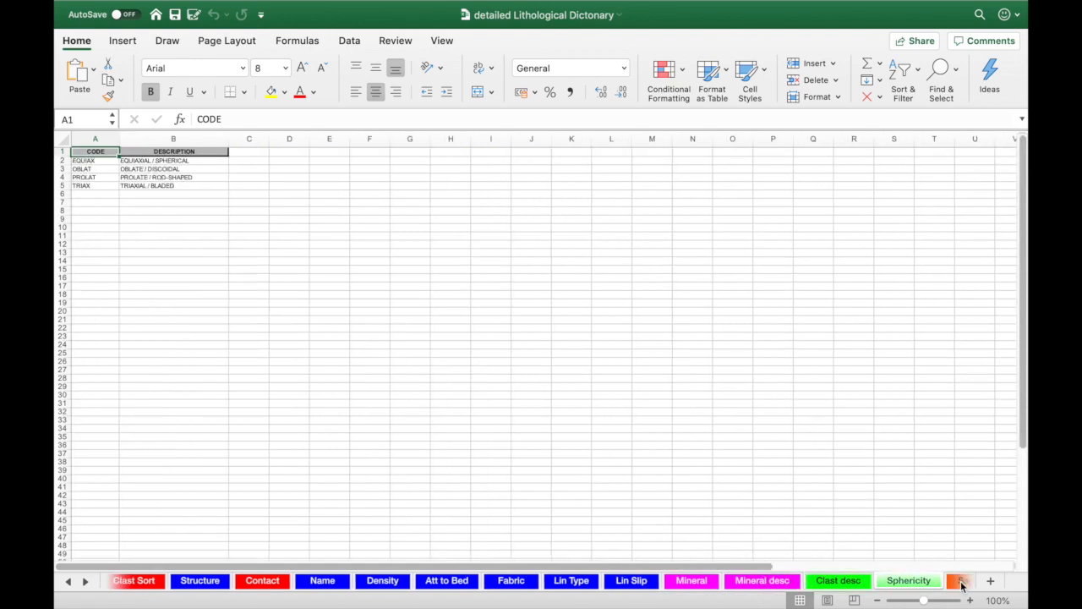
pyautogui.click(961, 583)
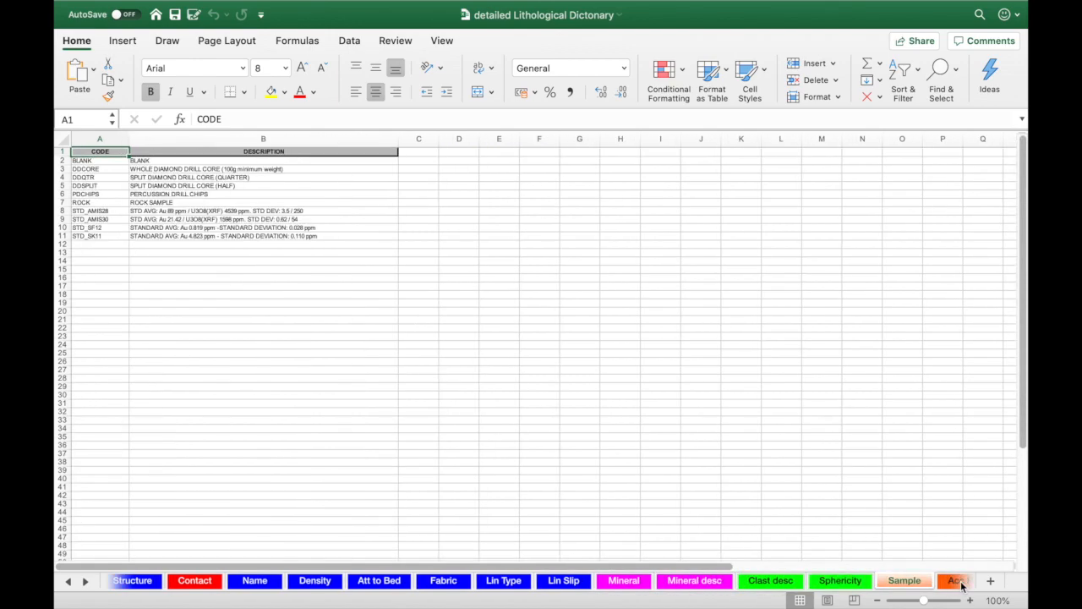
pyautogui.click(962, 583)
pyautogui.click(962, 583)
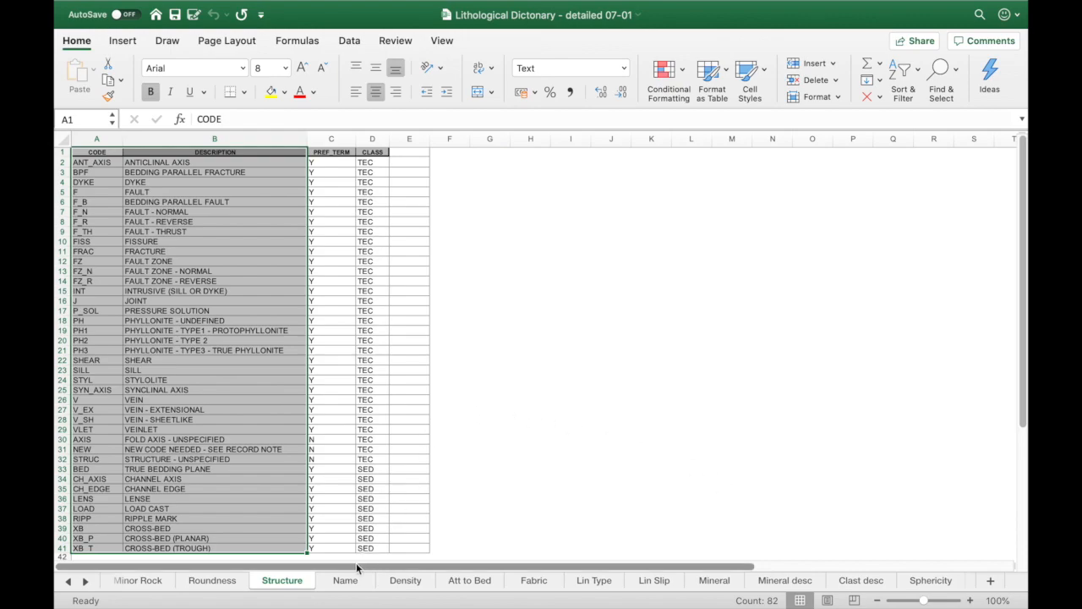
# Step: Insert a new sheet after Structure in the Lithological Dictionary - detailed 07-01 workbook and name it STRUCTURAL DICTIONARY
pyautogui.hotkey('ctrl', 'pagedown')
pyautogui.hotkey('ctrl', 'pagedown')
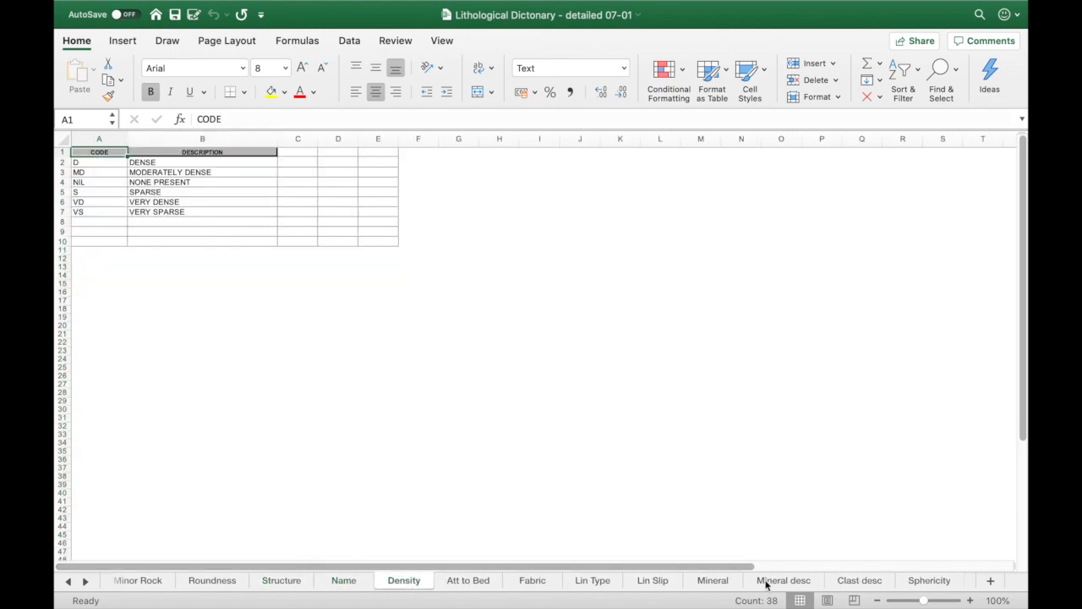
pyautogui.click(280, 583)
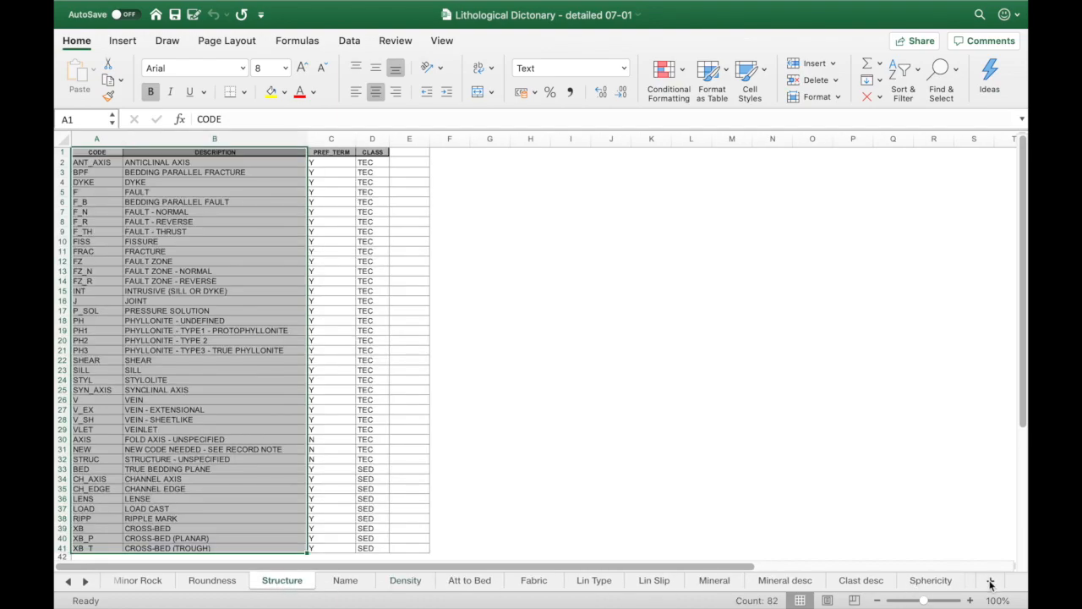
pyautogui.click(992, 582)
pyautogui.rightClick(338, 583)
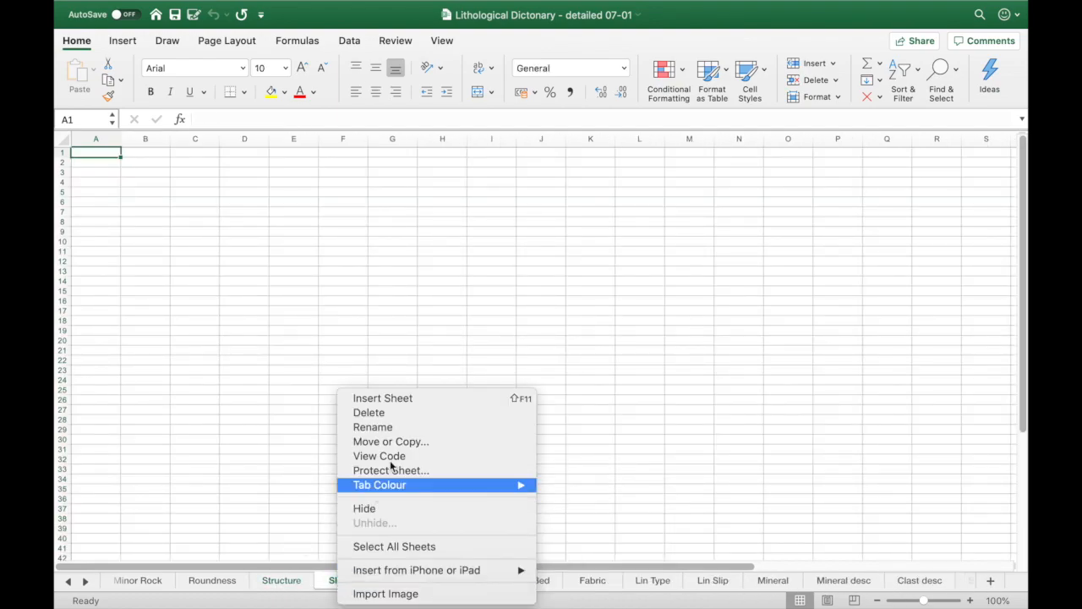
pyautogui.click(389, 428)
pyautogui.write('ST')
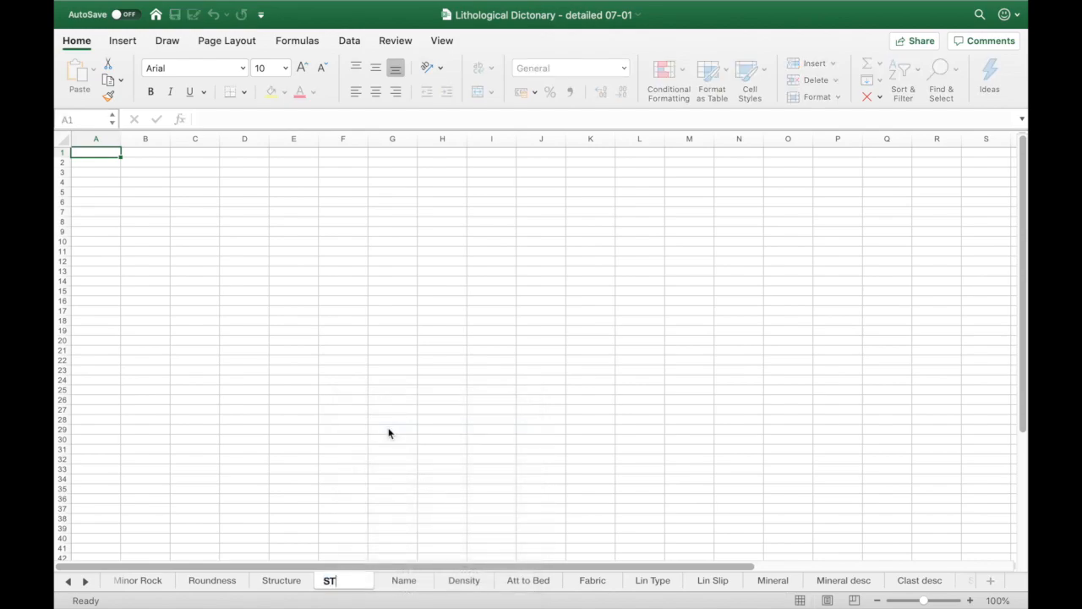
pyautogui.write('RUCTURAL D')
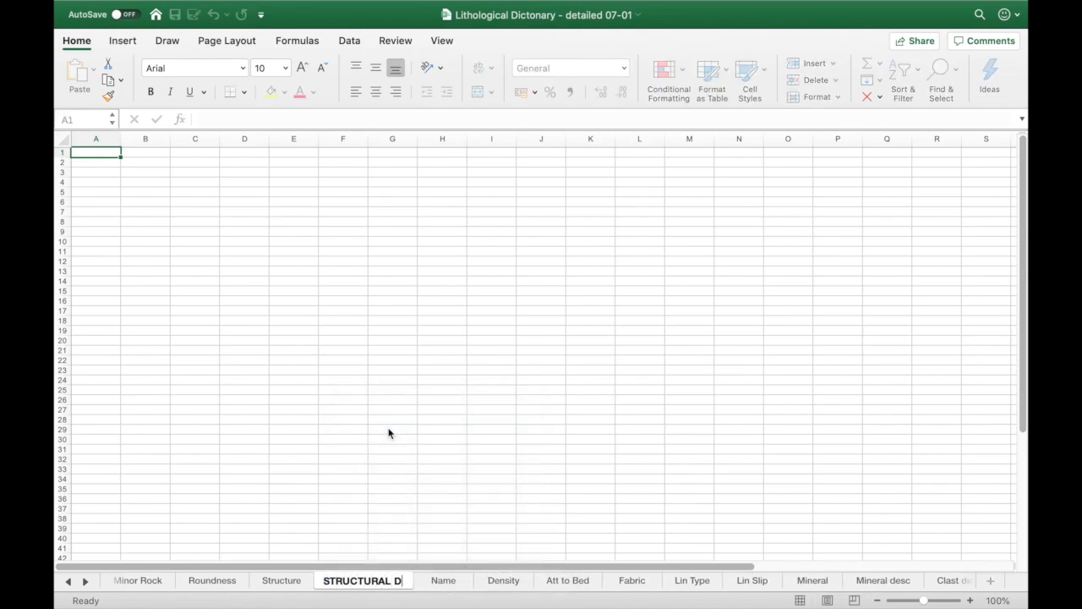
pyautogui.write('ICTIONARY')
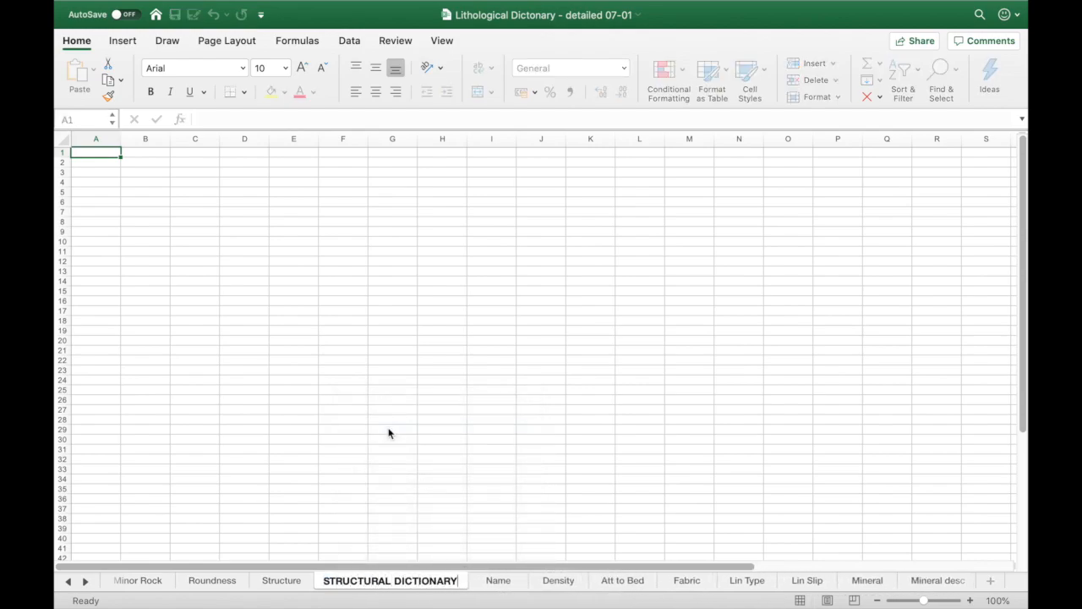
pyautogui.press('Return')
# Step: Copy the code and description columns (A1:B41) from the Structure sheet to cell A1 of the STRUCTURAL DICTIONARY sheet
pyautogui.click(280, 580)
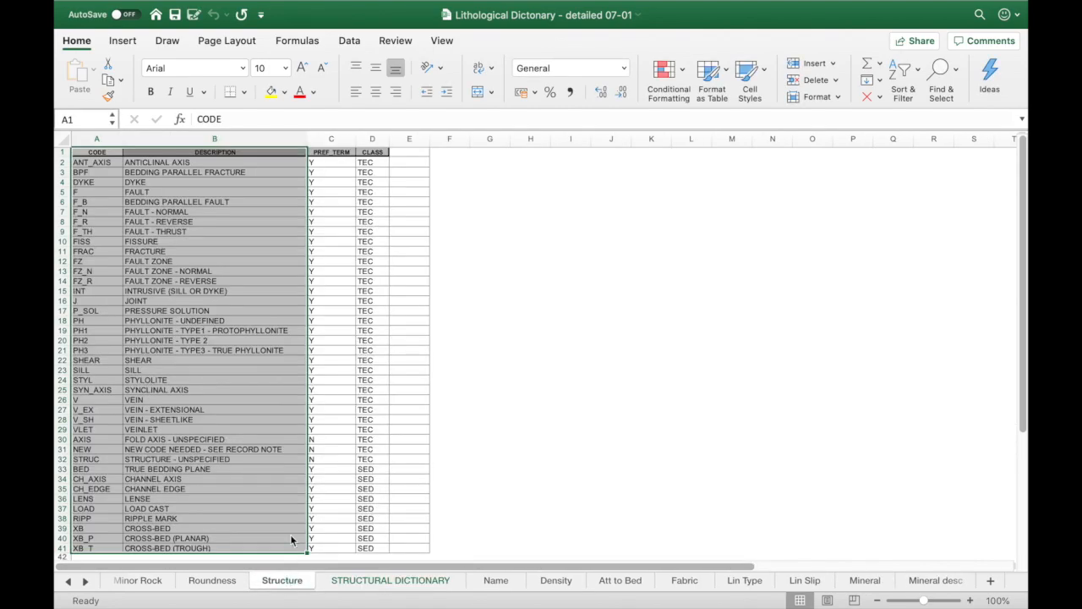
pyautogui.press('super+c')
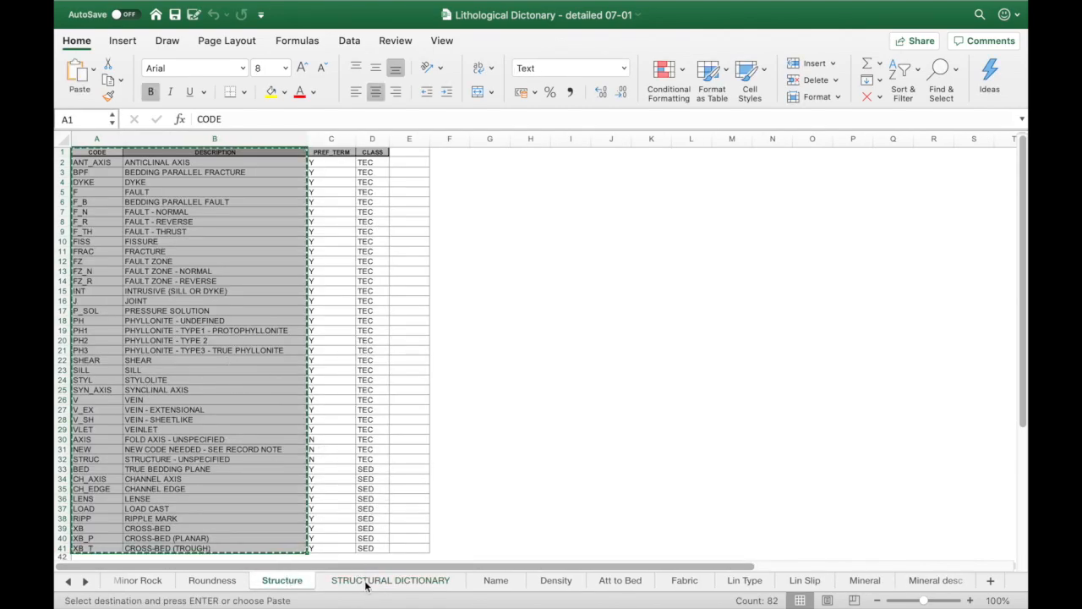
pyautogui.click(368, 583)
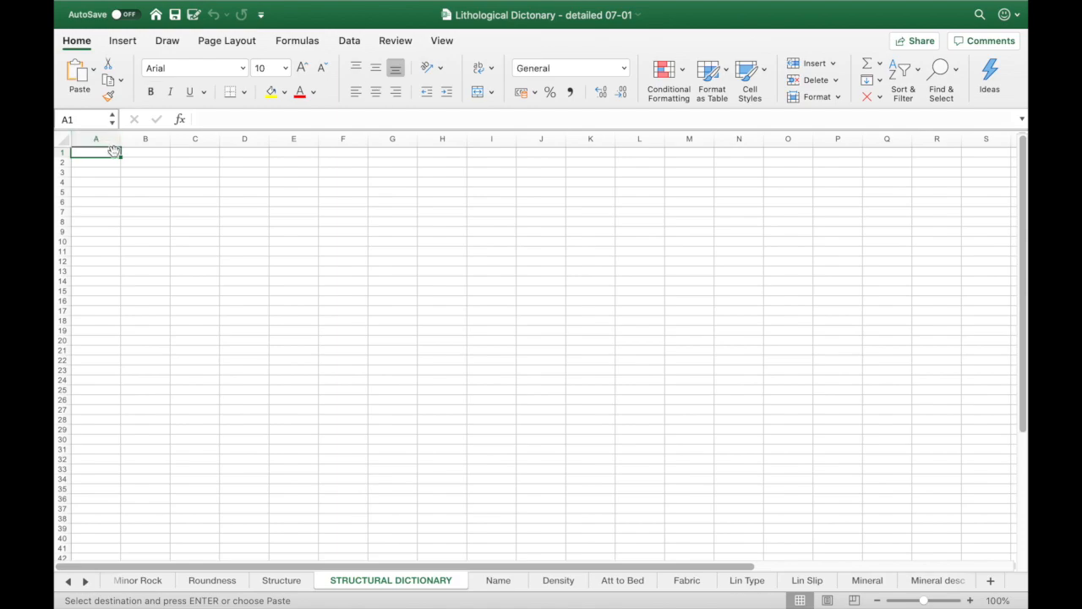
pyautogui.press('super+v')
# Step: Replace the column headers in A1:B1 with a single merged heading cell reading STRUCTURE
pyautogui.moveTo(110, 150); pyautogui.dragTo(131, 153)
pyautogui.press('Delete')
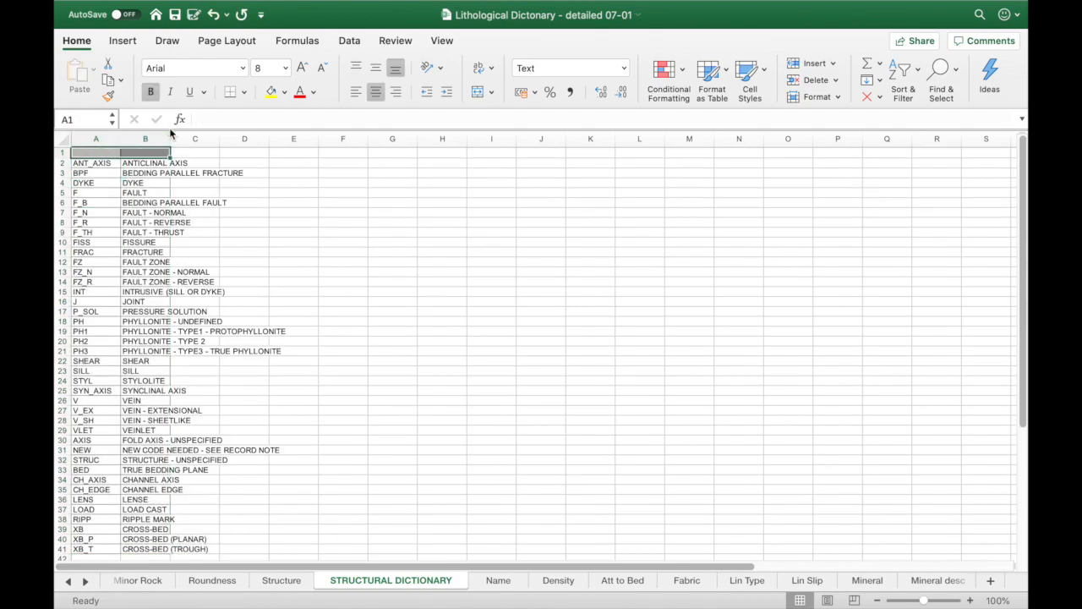
pyautogui.press('super+1')
pyautogui.click(405, 365)
pyautogui.click(767, 464)
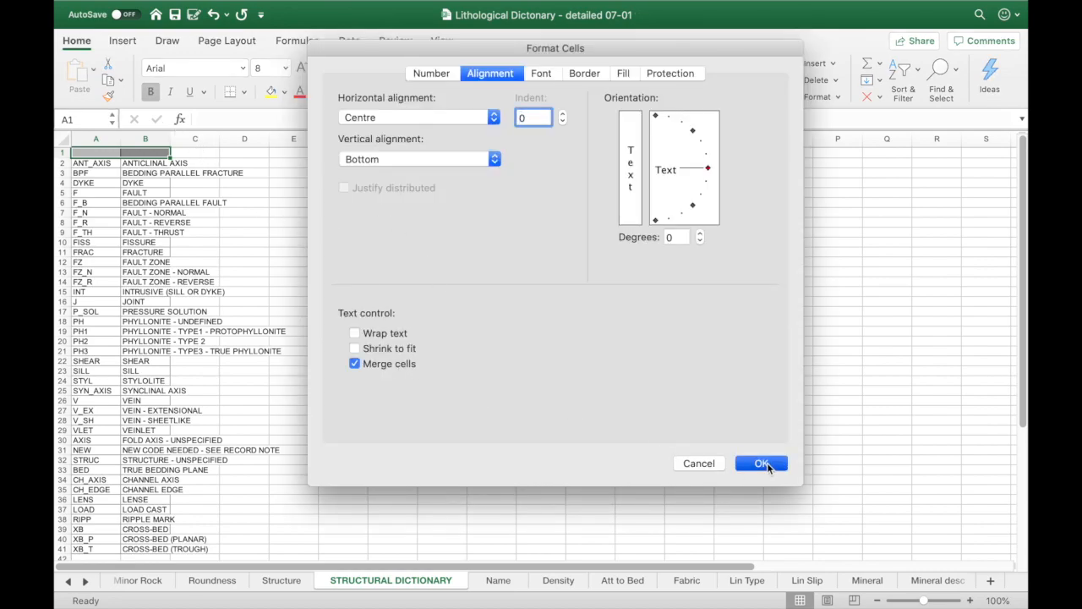
pyautogui.write('STRUCTURE')
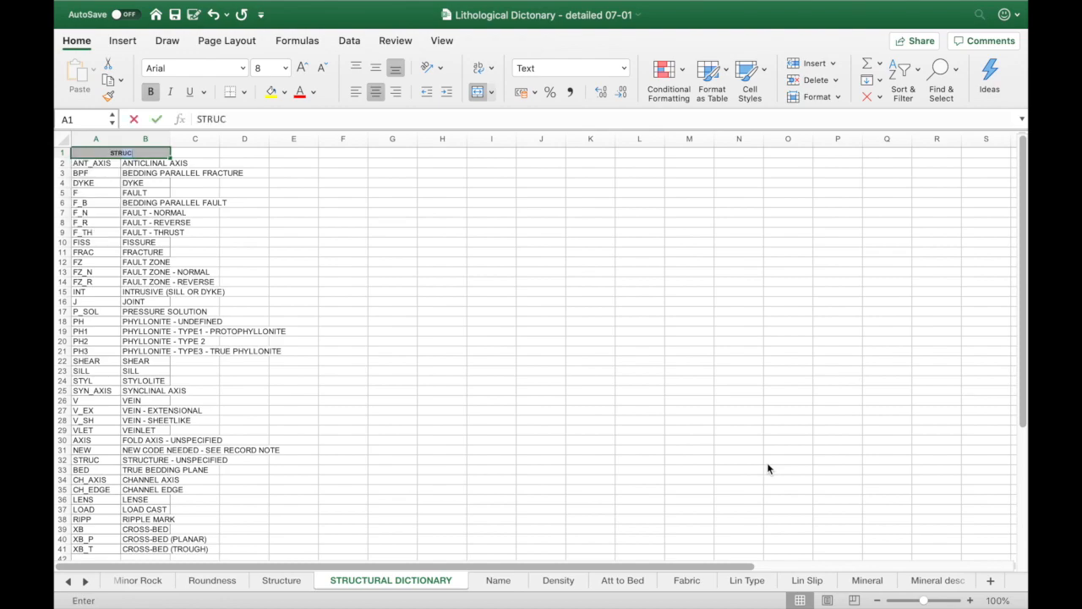
pyautogui.press('Tab')
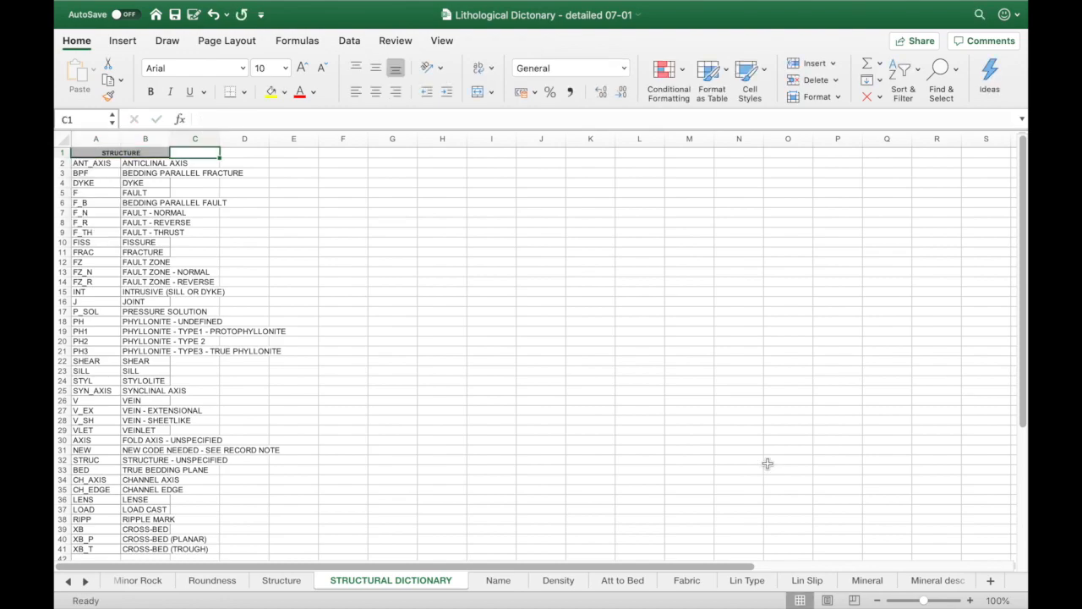
# Step: Copy the code and description columns (A1:B19) from the Name sheet to cell C1 of the STRUCTURAL DICTIONARY sheet
pyautogui.click(505, 581)
pyautogui.press('super+c')
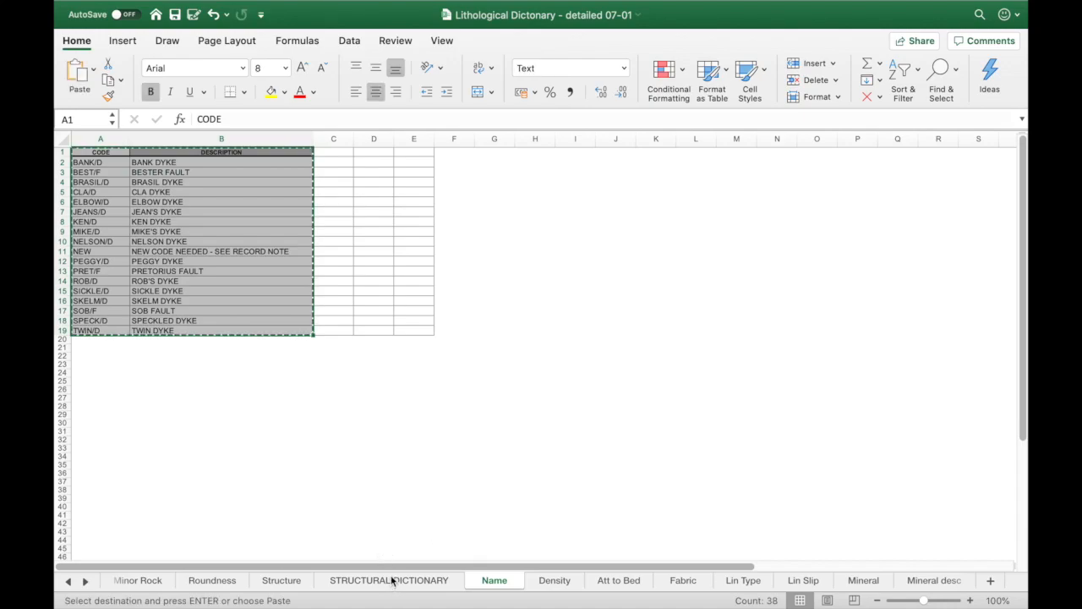
pyautogui.click(391, 581)
pyautogui.click(206, 151)
pyautogui.press('super+v')
# Step: Replace the column headers in C1:D1 with a single merged heading cell reading NAME
pyautogui.moveTo(206, 152); pyautogui.dragTo(245, 153)
pyautogui.press('Escape')
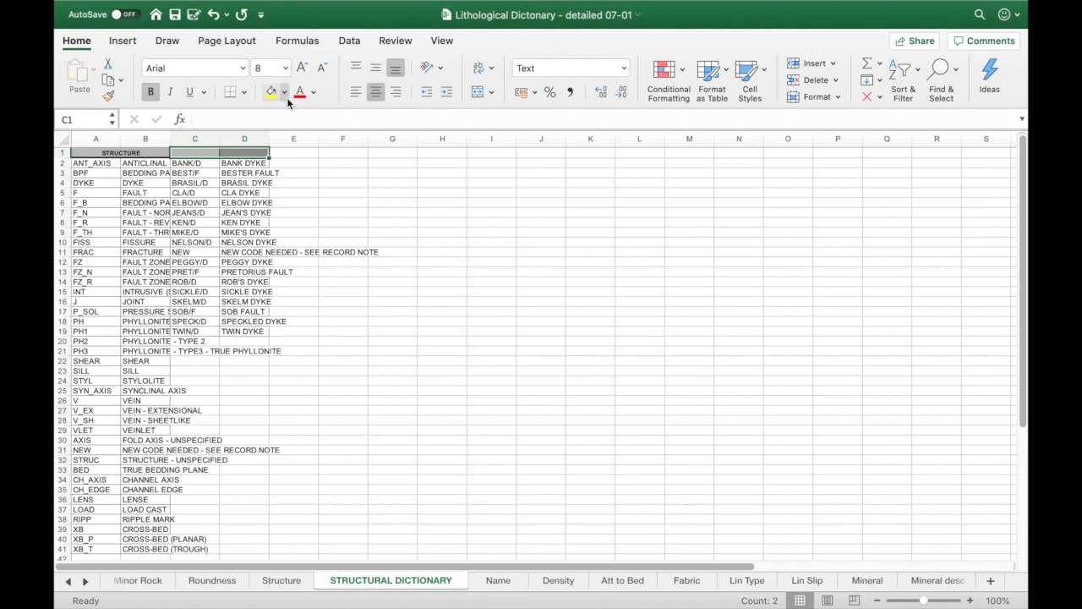
pyautogui.press('super+1')
pyautogui.click(355, 364)
pyautogui.click(769, 464)
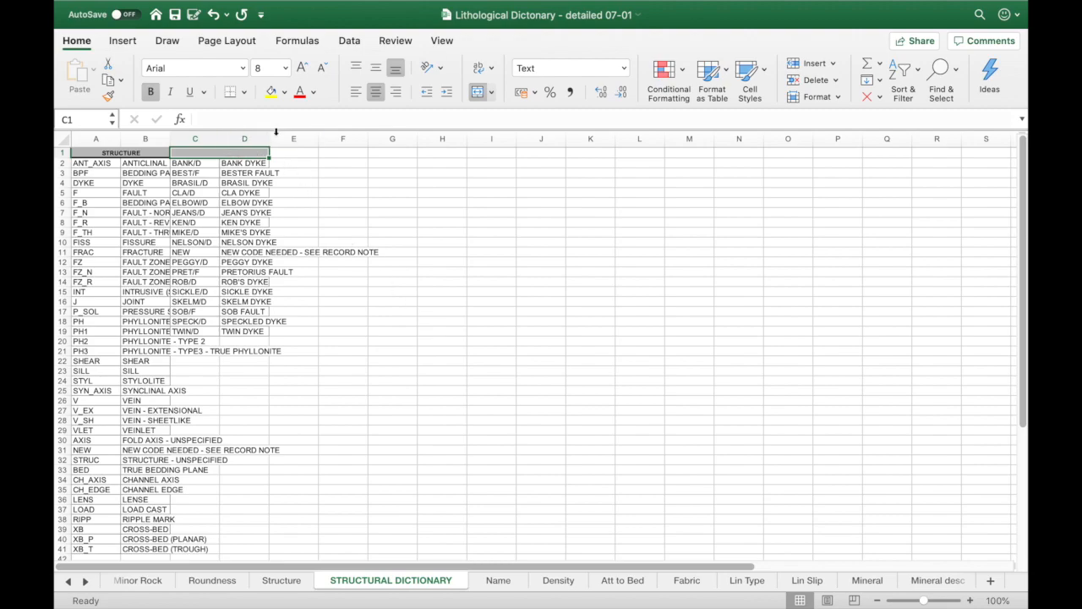
pyautogui.write('NAME')
pyautogui.press('Tab')
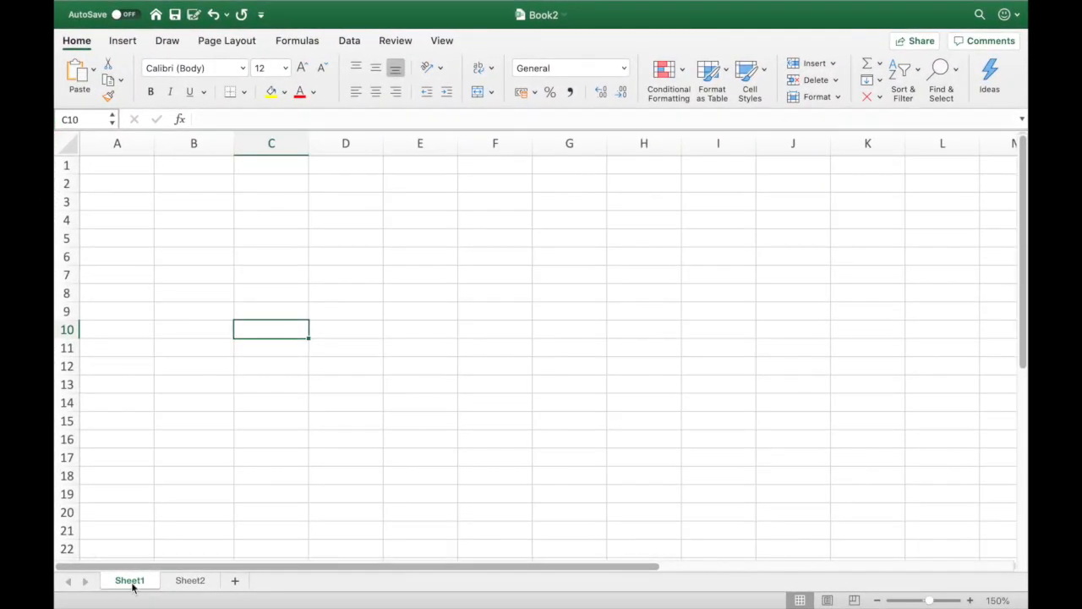
# Step: Switch to the Book2 workbook and rename its first sheet STRUCTURAL DICTIONARY
pyautogui.rightClick(131, 584)
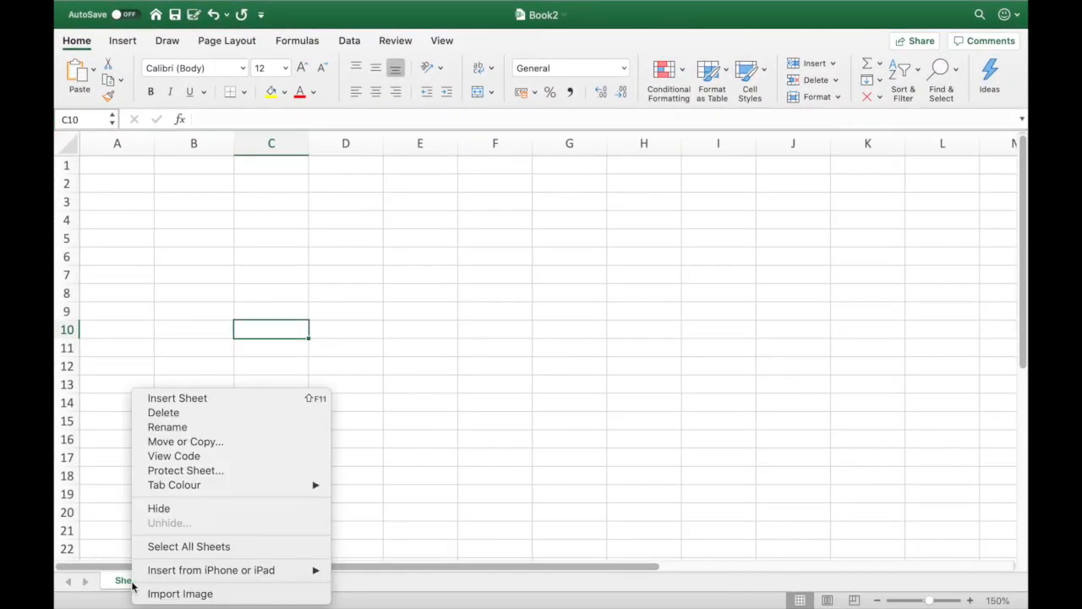
pyautogui.click(198, 427)
pyautogui.write('STRUCTU')
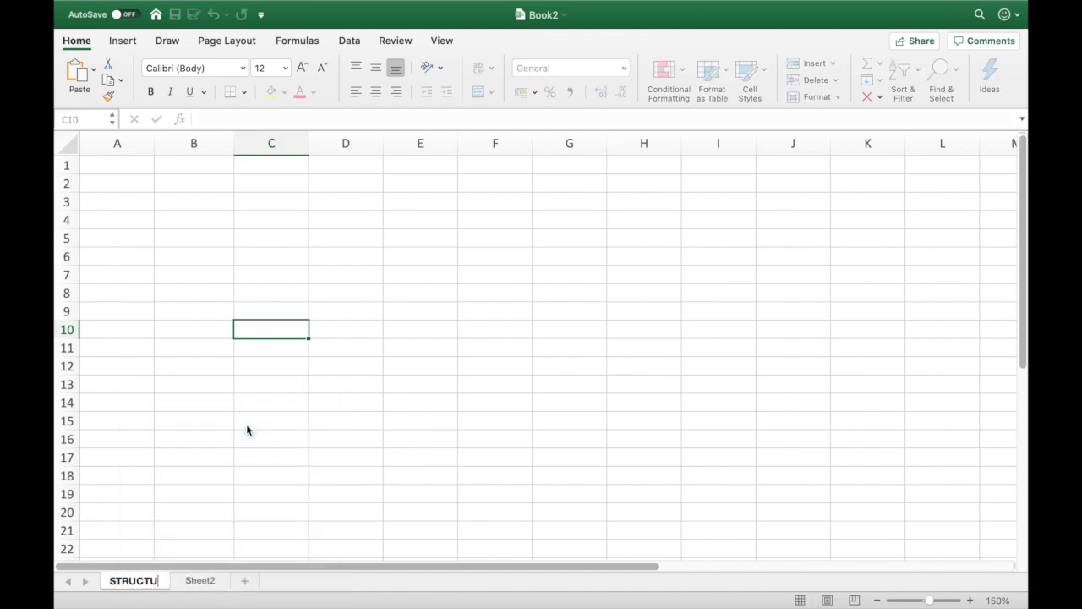
pyautogui.write('RAL DICTIONARY')
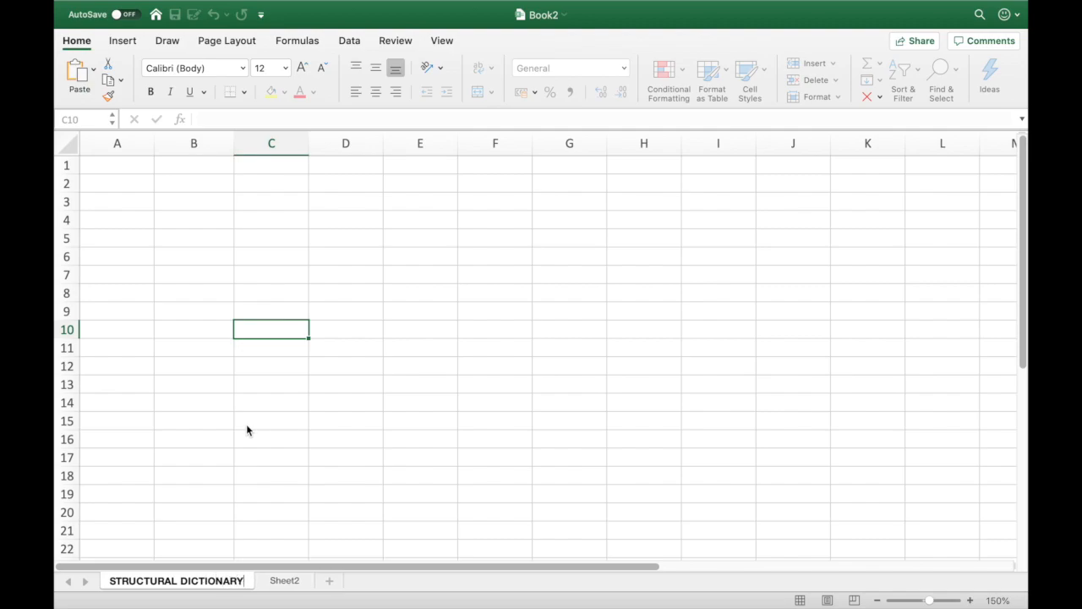
pyautogui.press('Return')
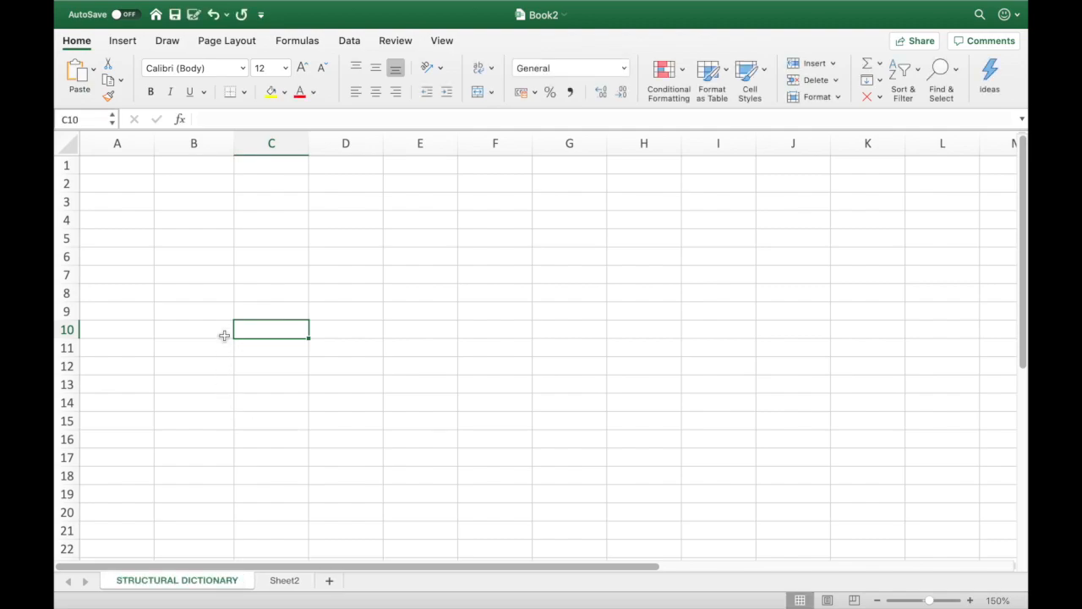
# Step: Merge cells A1 and B1 of the STRUCTURAL DICTIONARY sheet in Book2 into one heading cell
pyautogui.moveTo(118, 165); pyautogui.dragTo(182, 156)
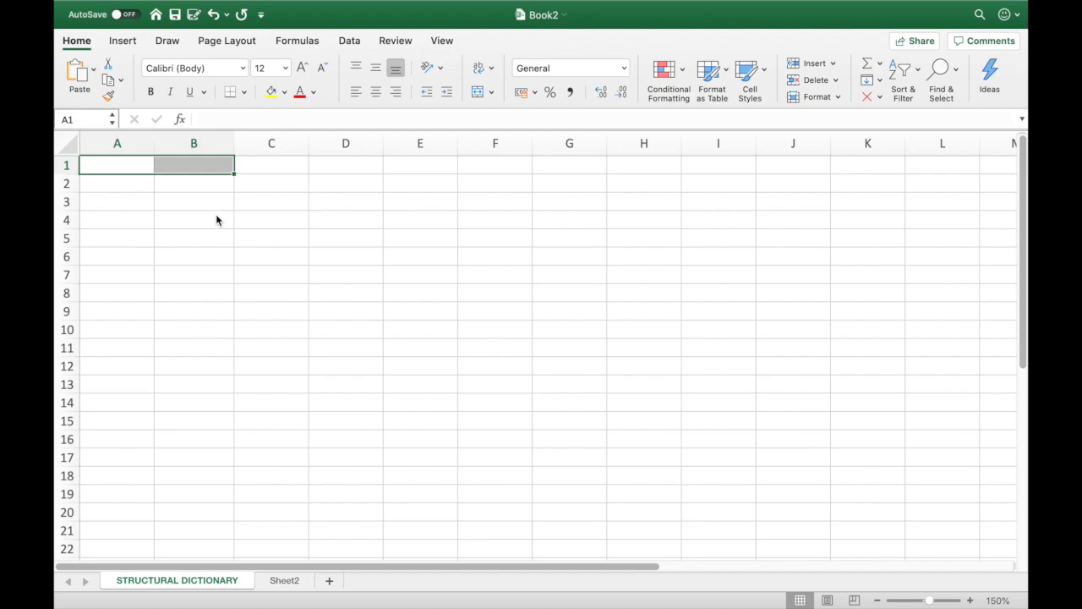
pyautogui.press('super+1')
pyautogui.click(471, 74)
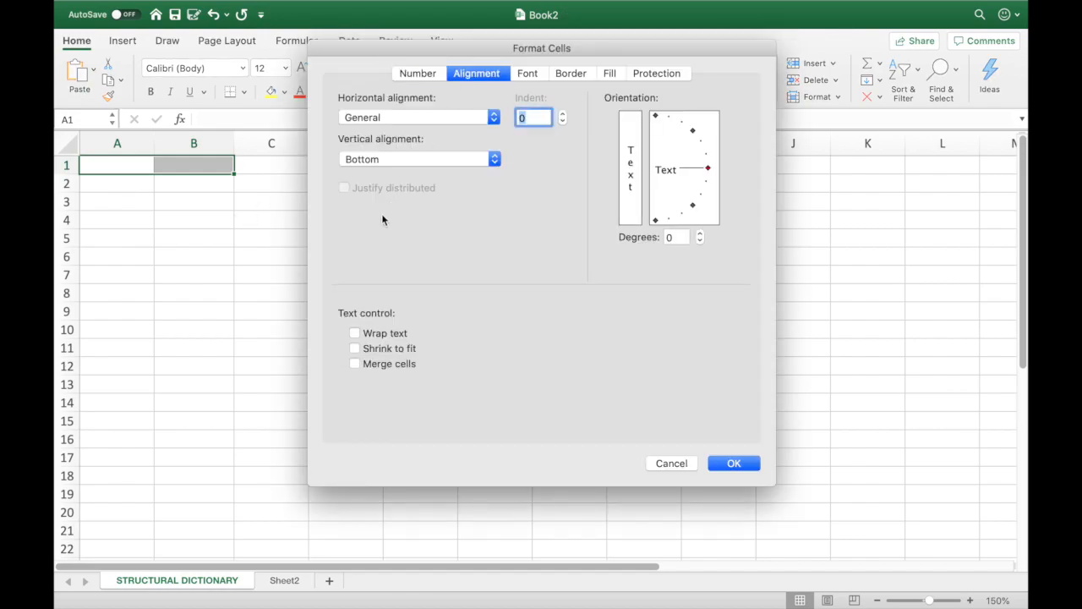
pyautogui.click(355, 364)
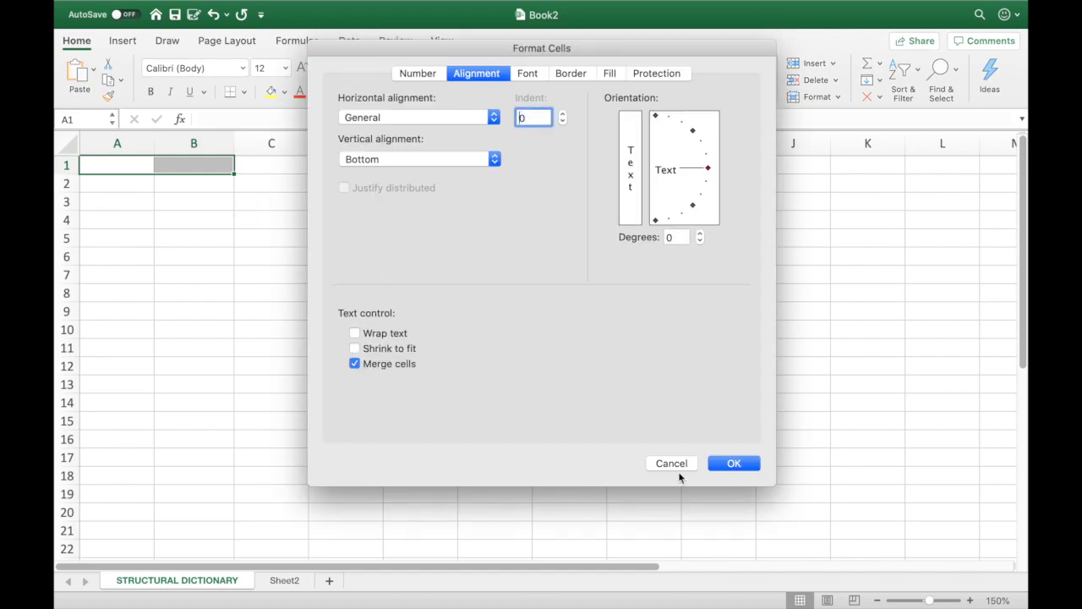
pyautogui.click(736, 464)
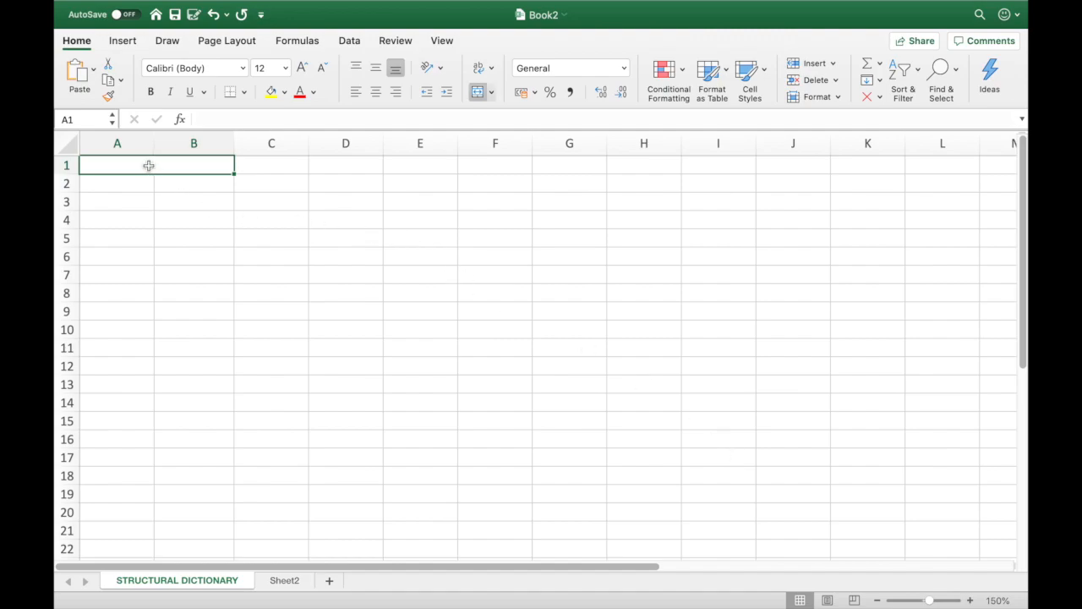
# Step: Enter the heading APETURE OF DISCON in the merged cell A1
pyautogui.write('HEADING')
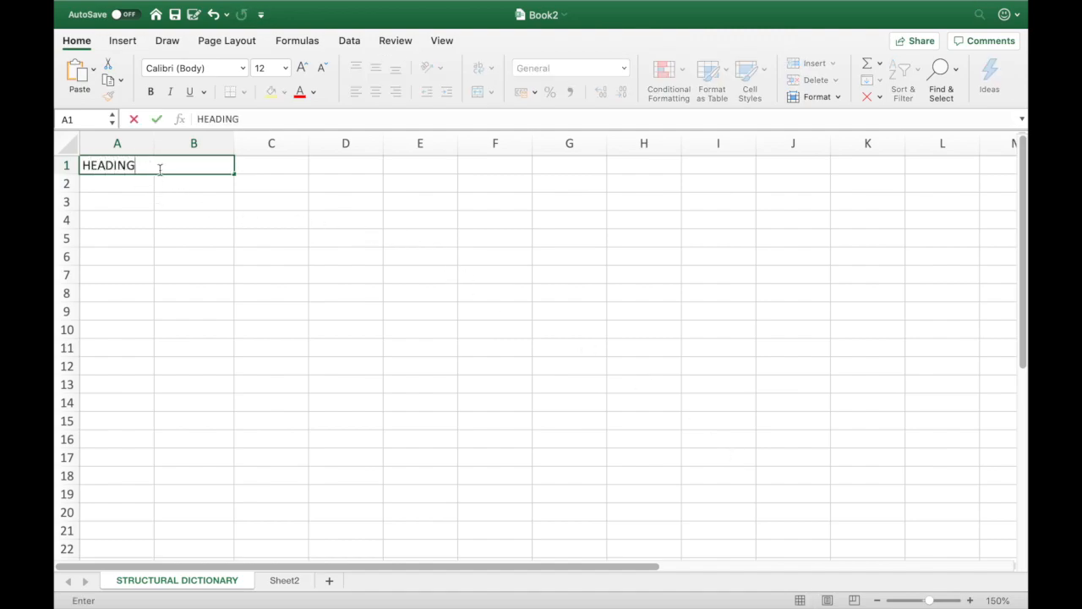
pyautogui.press('BackSpace')
pyautogui.press('BackSpace')
pyautogui.press('BackSpace')
pyautogui.press('BackSpace')
pyautogui.press('BackSpace')
pyautogui.press('BackSpace')
pyautogui.press('BackSpace')
pyautogui.write('APETURE OF DISCON')
pyautogui.press('Return')
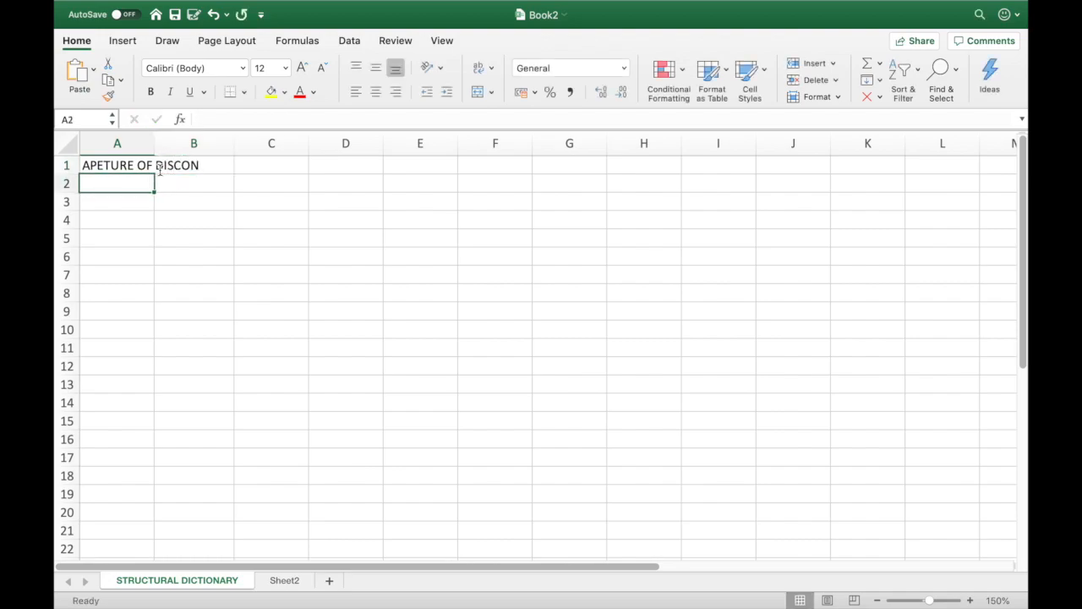
# Step: Enter CODE in A2 and DESCRIPTION in B2 below the heading
pyautogui.write('CODE')
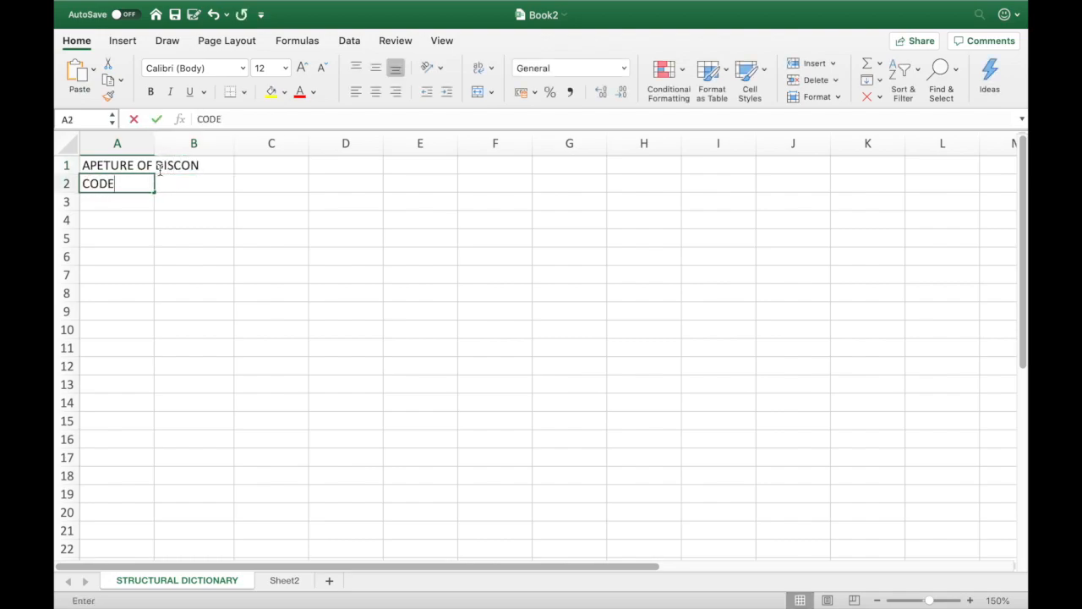
pyautogui.press('Tab')
pyautogui.write('DESCRIPTION')
# Step: Overwrite row 2 with the code W and the description WIDE, and enter the code MW in A3
pyautogui.press('Left')
pyautogui.press('Tab')
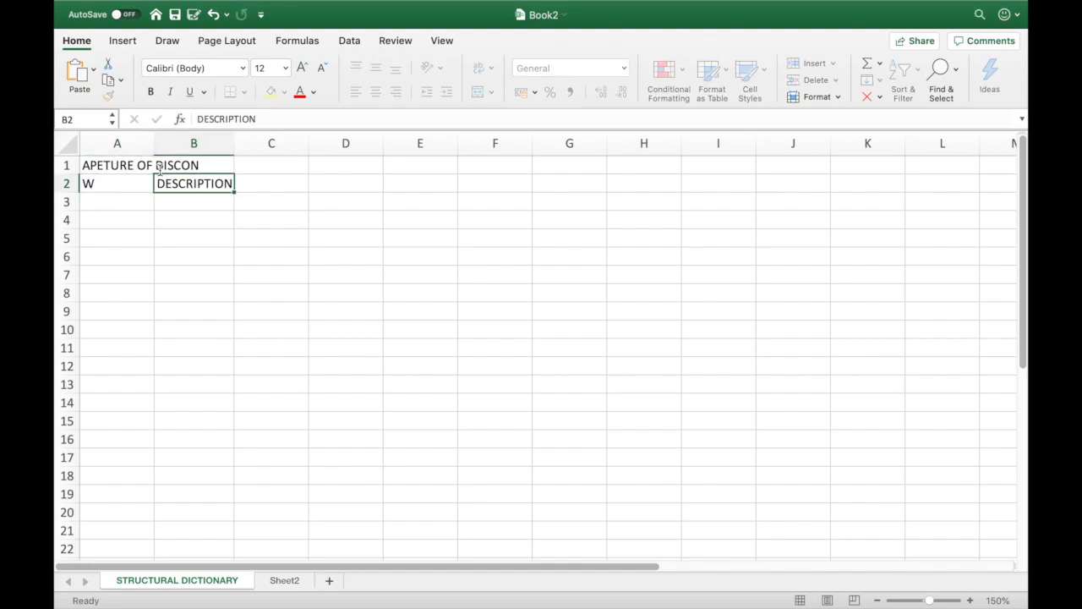
pyautogui.write('WIDE')
pyautogui.press('Return')
pyautogui.press('Left')
pyautogui.write('MW')
pyautogui.press('Tab')
pyautogui.press('Left')
pyautogui.press('Up')
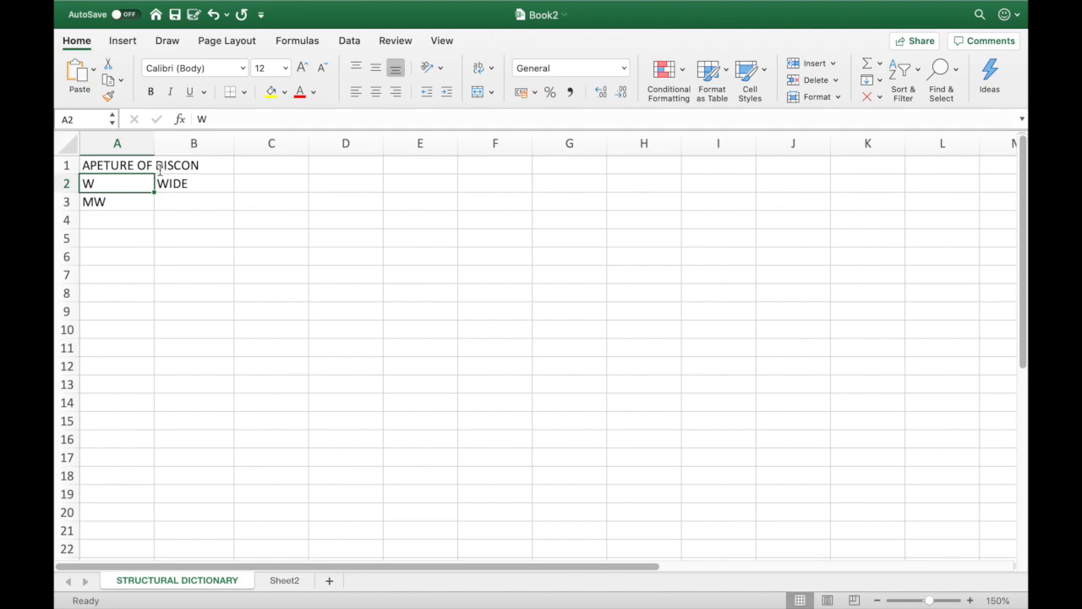
# Step: Paste the copied discontinuity code table at A2 and delete the APETURE OF DISCON row above it
pyautogui.press('super+v')
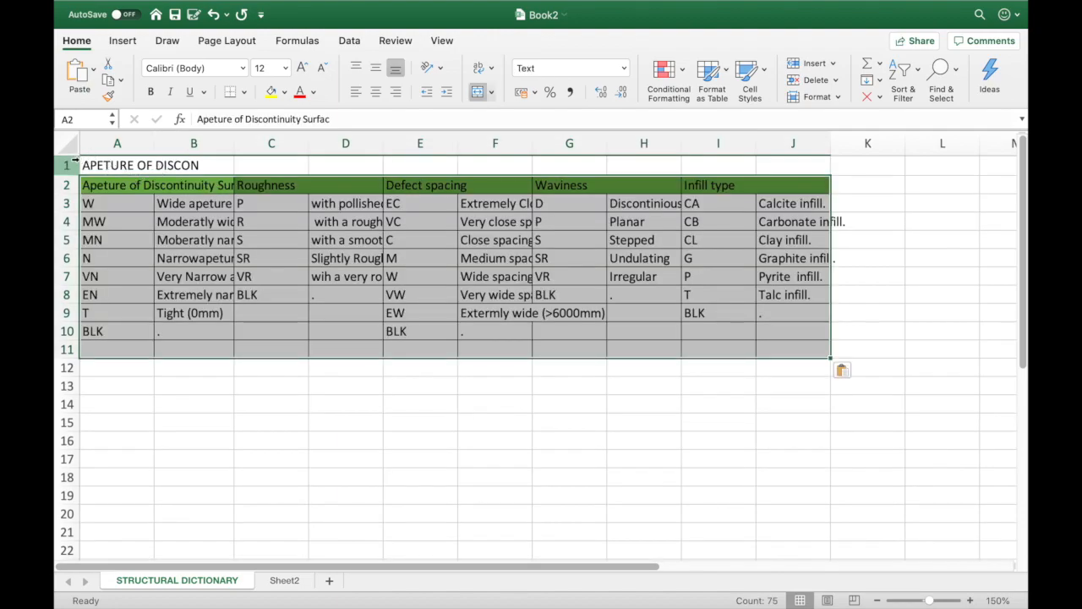
pyautogui.click(71, 164)
pyautogui.rightClick(71, 164)
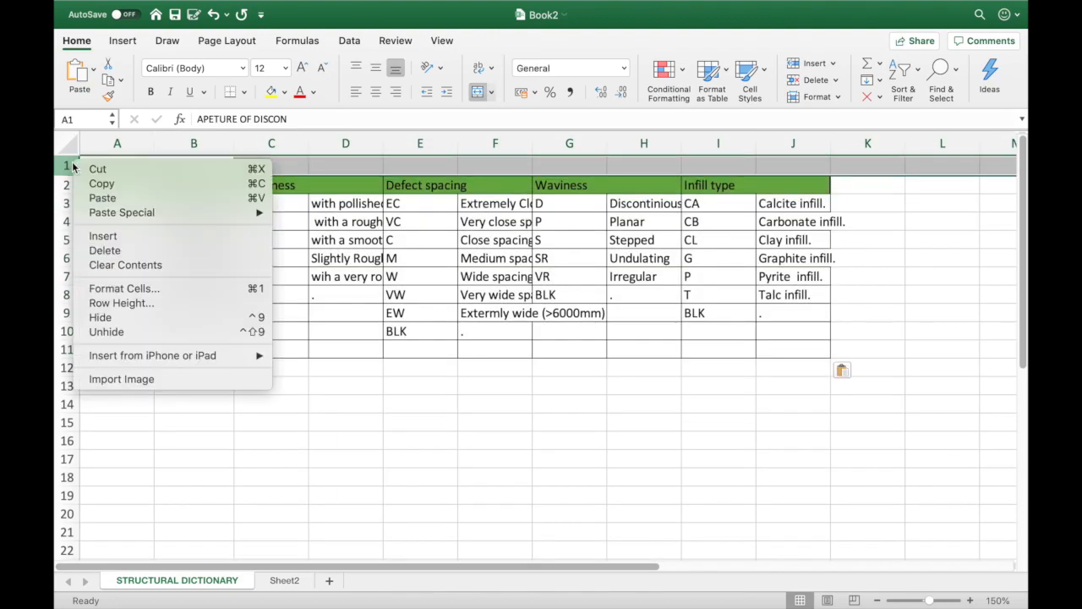
pyautogui.click(105, 250)
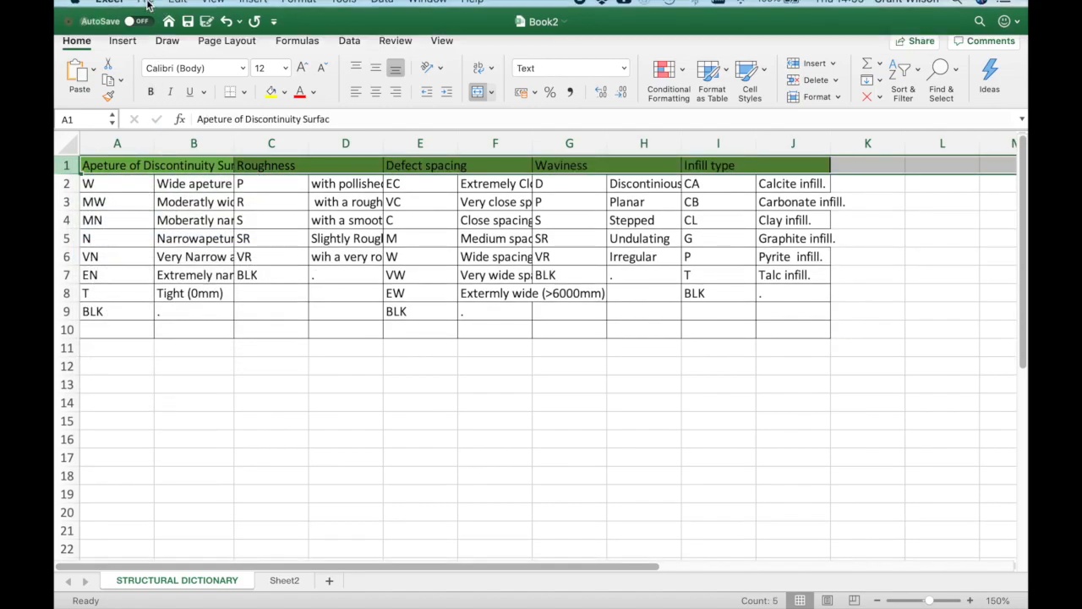
# Step: Open the Save As dialog for the Book2 workbook
pyautogui.click(146, 7)
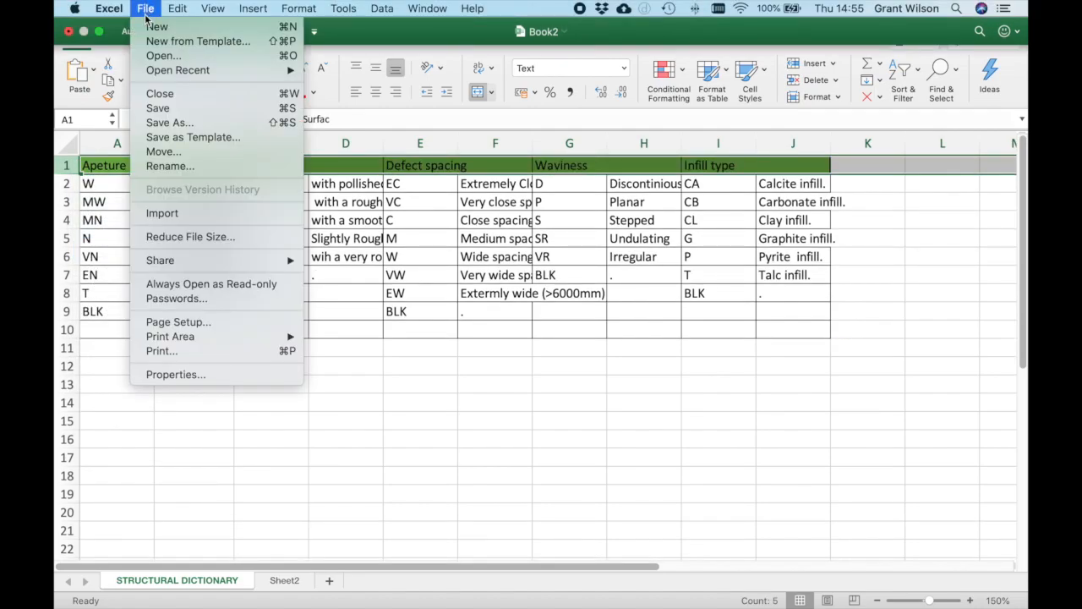
pyautogui.click(163, 123)
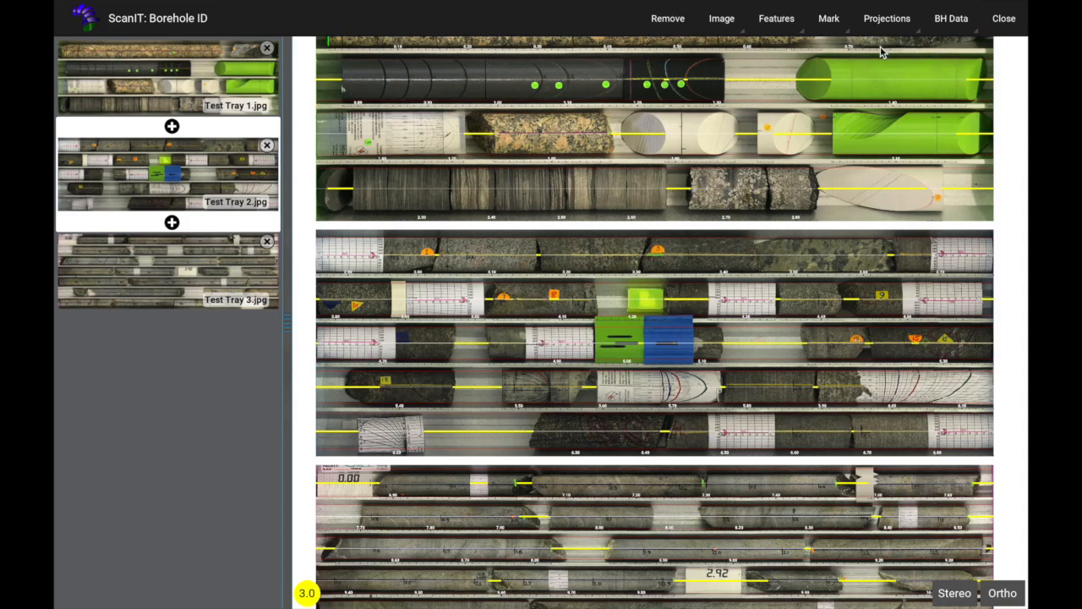
# Step: Switch to ScanIT and import GEOTECHNICAL DICTONARY1.xlsx from the Desktop into the borehole data
pyautogui.click(951, 24)
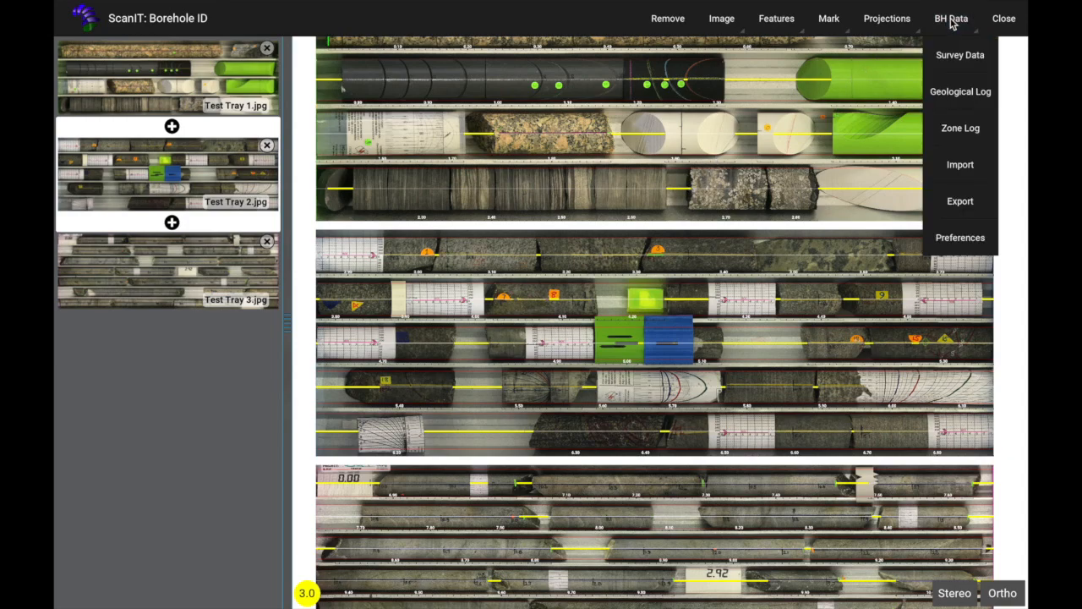
pyautogui.click(959, 169)
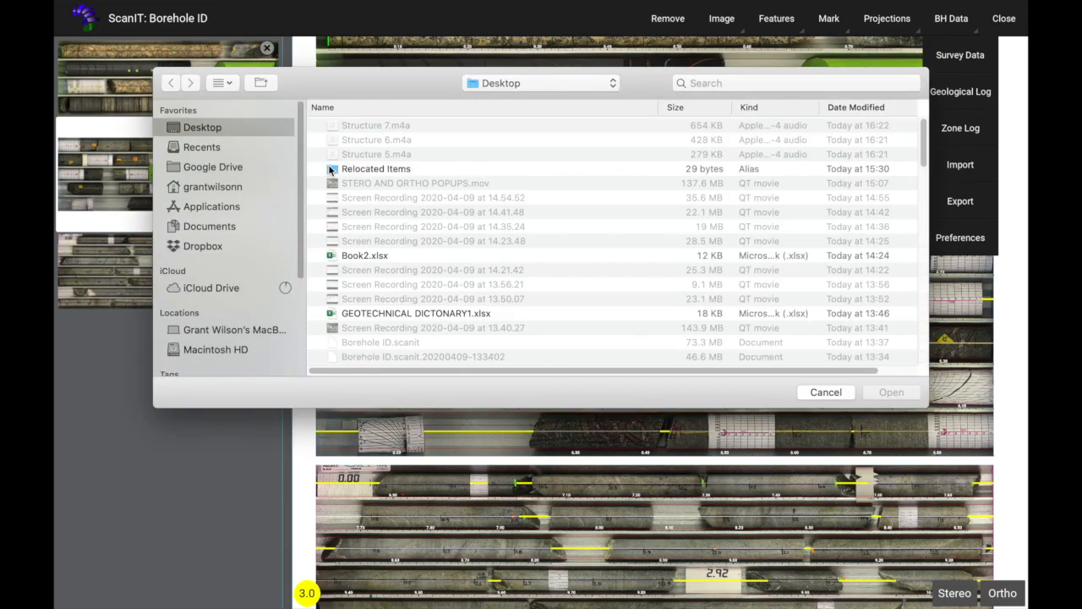
pyautogui.click(375, 316)
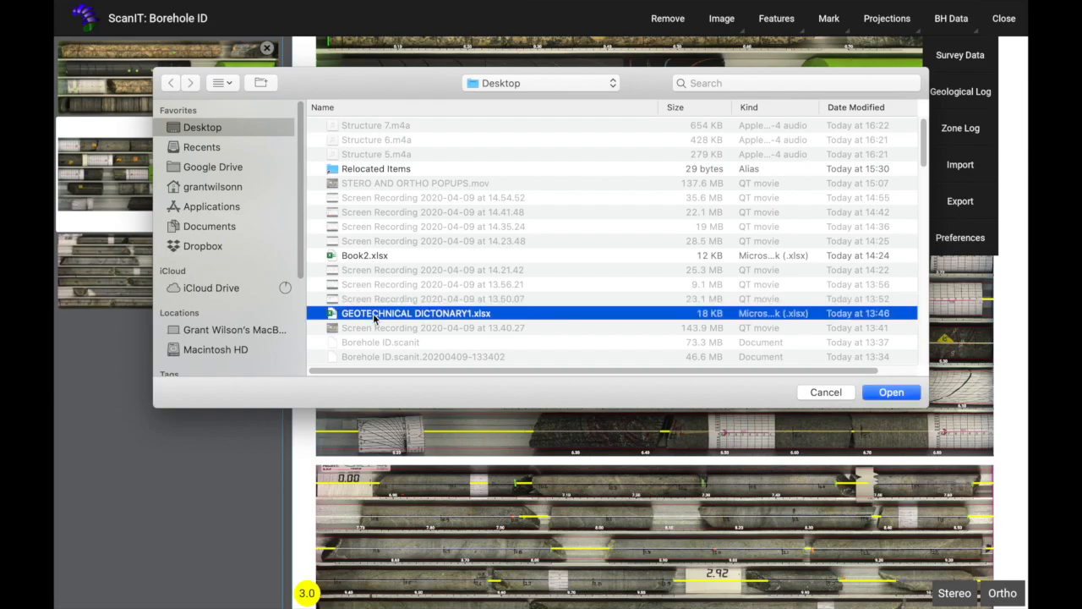
pyautogui.click(903, 395)
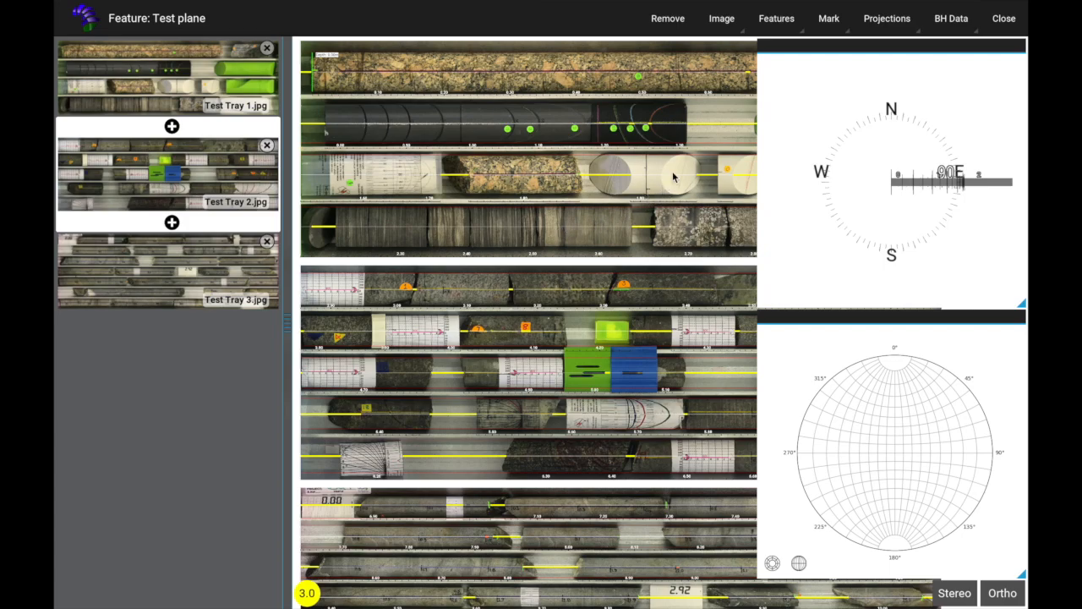
# Step: Start a new feature of type Plane and view the available shortcut keys
pyautogui.click(777, 25)
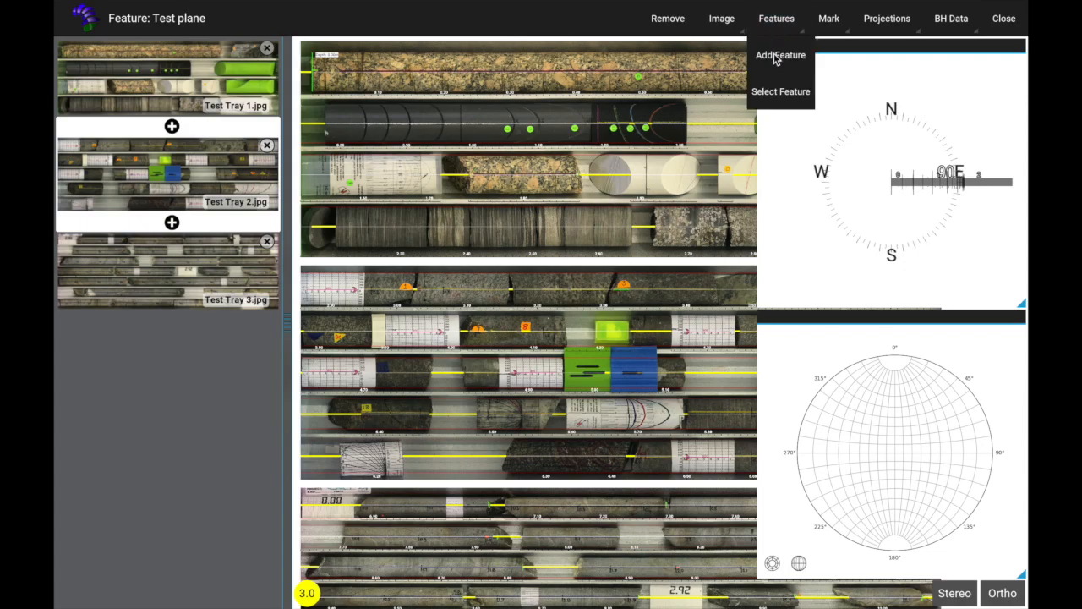
pyautogui.click(777, 58)
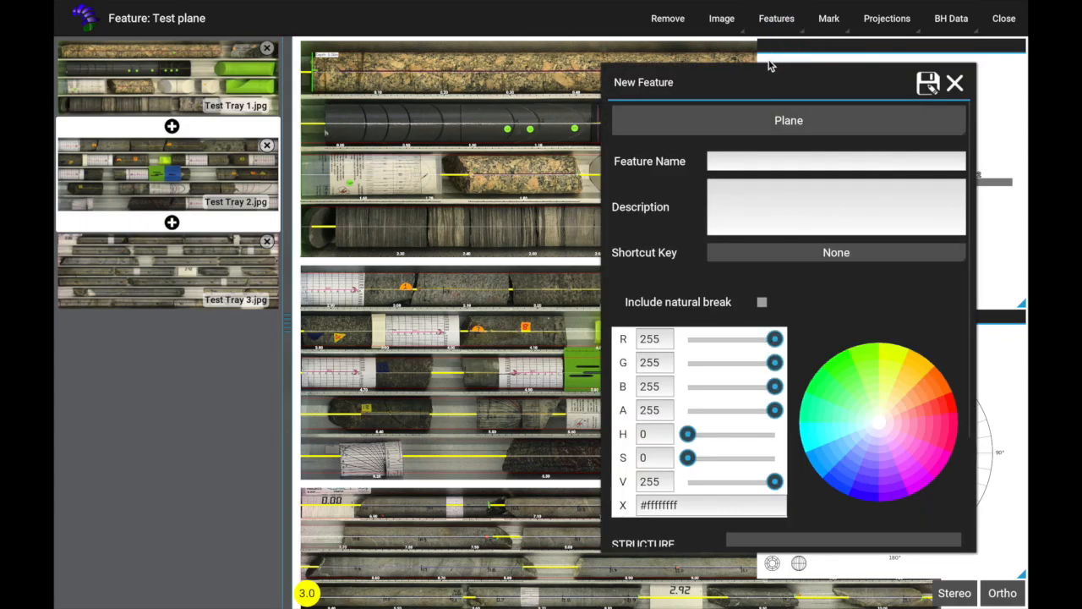
pyautogui.moveTo(770, 79); pyautogui.dragTo(525, 90)
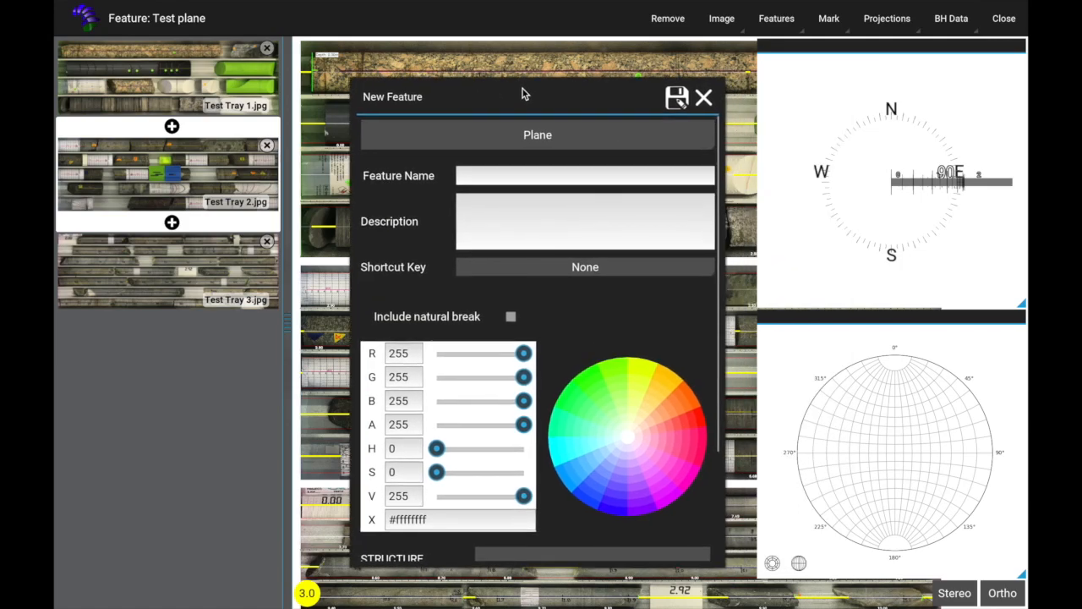
pyautogui.click(536, 140)
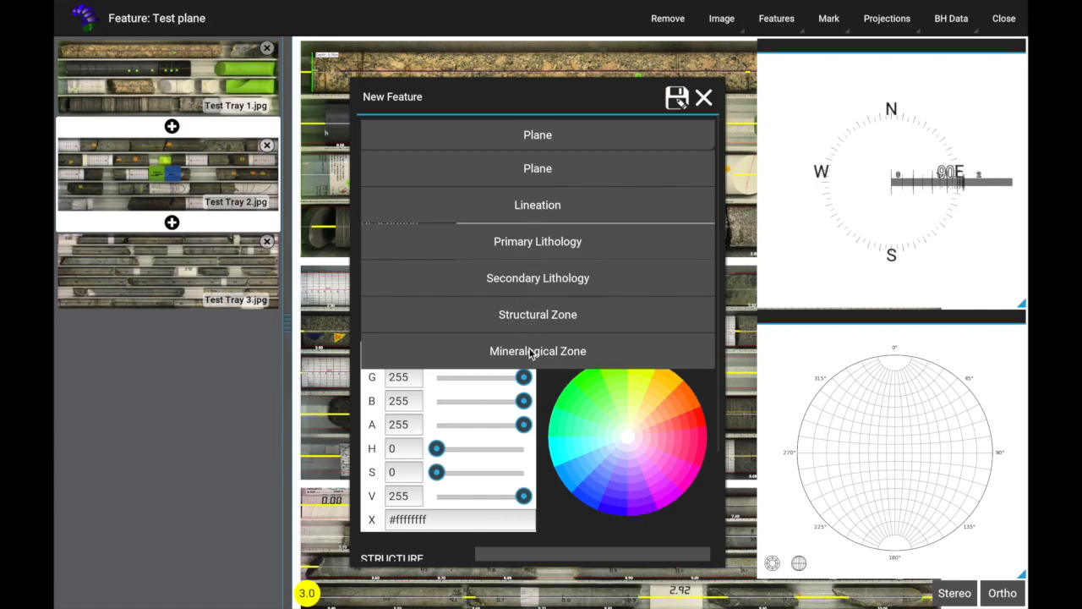
pyautogui.click(538, 169)
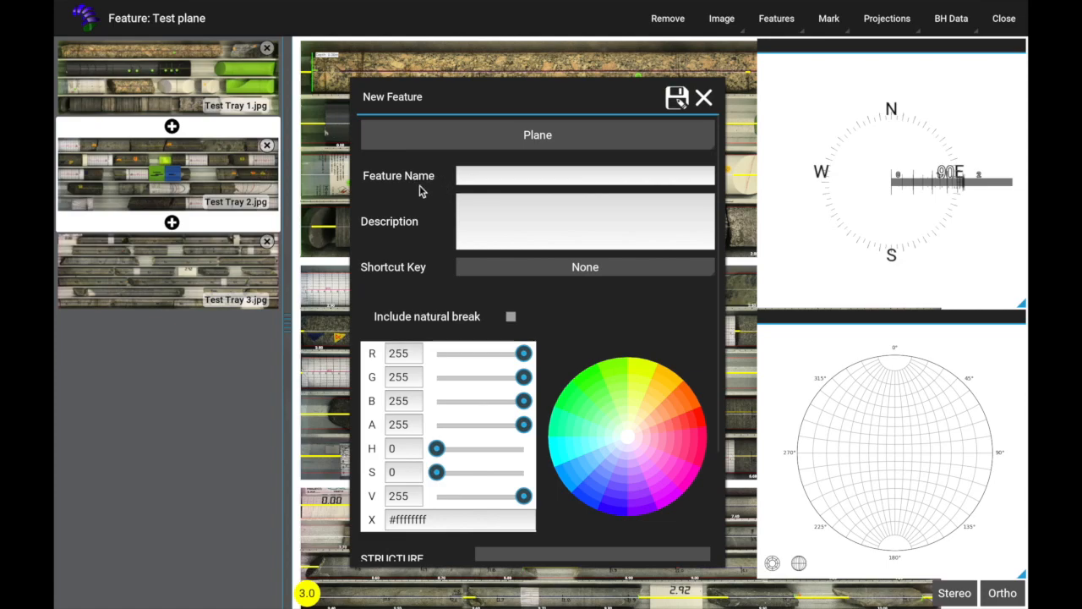
pyautogui.click(487, 270)
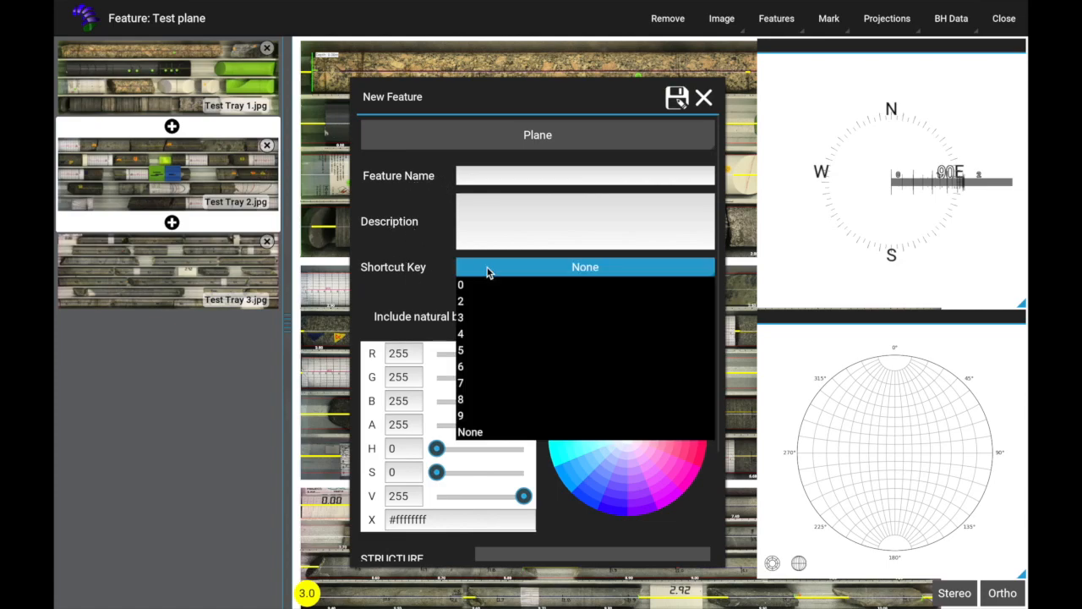
pyautogui.click(487, 269)
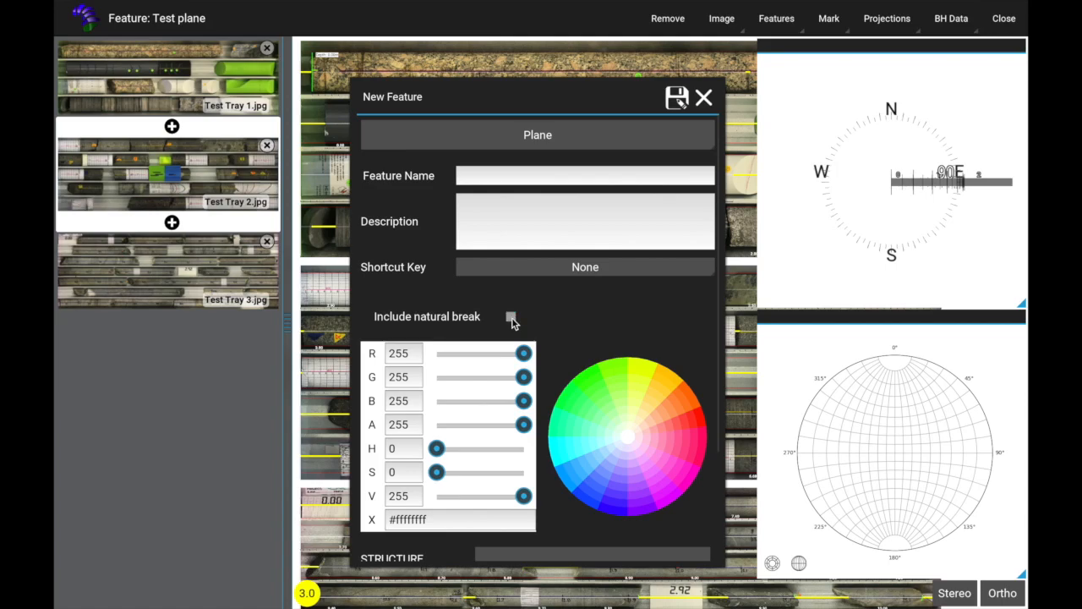
# Step: Adjust the new feature's colour channels to red 129, green 140 and blue 126
pyautogui.click(482, 356)
pyautogui.click(416, 380)
pyautogui.click(485, 378)
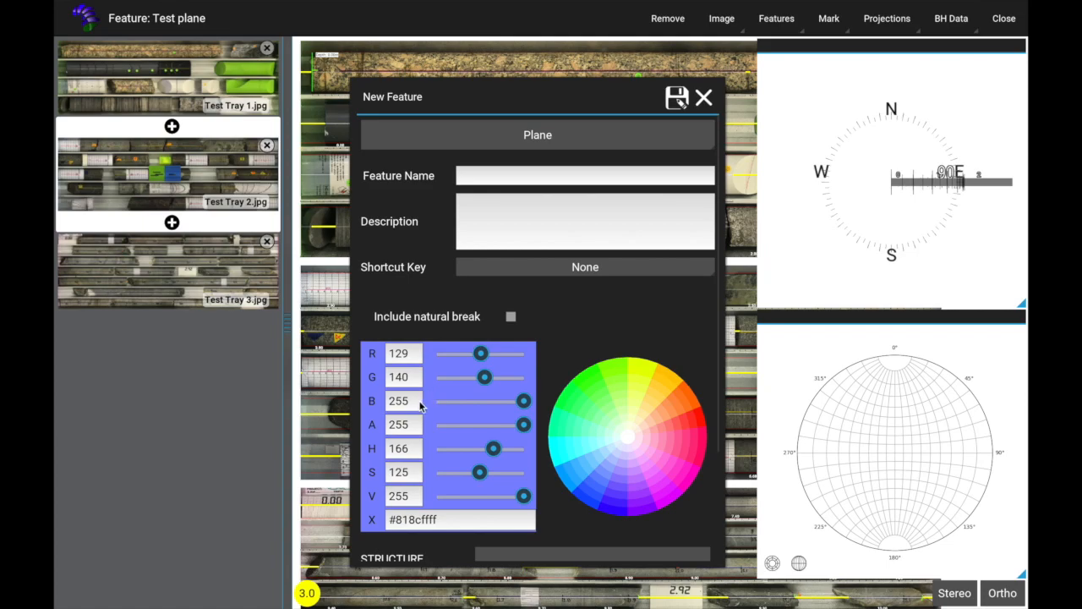
pyautogui.click(480, 401)
pyautogui.click(415, 427)
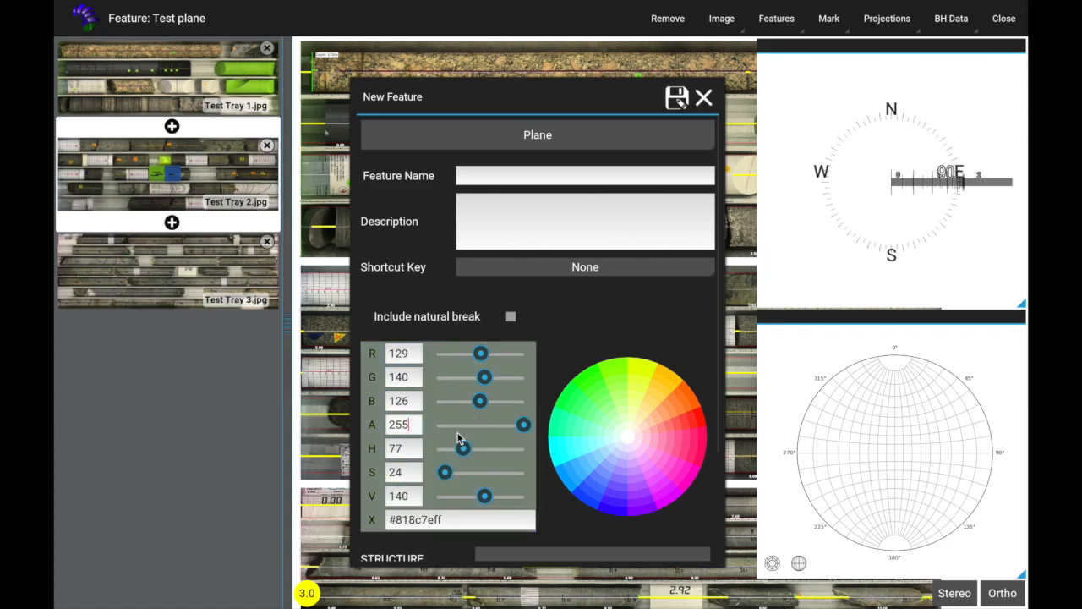
# Step: Try several colours from the wheel for the new feature, ending with green #59b200ff
pyautogui.click(590, 386)
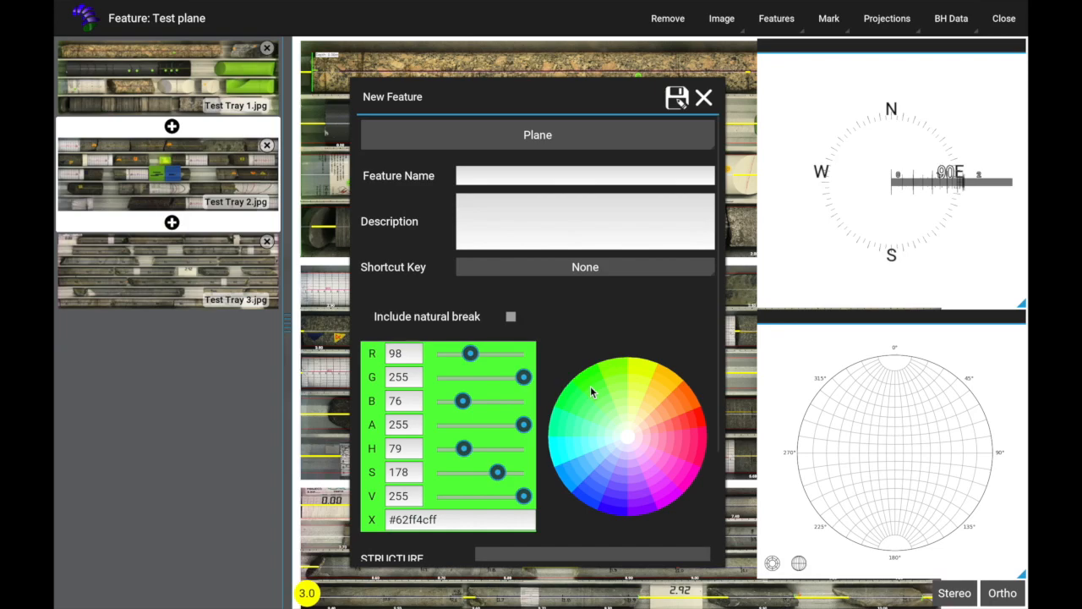
pyautogui.click(660, 392)
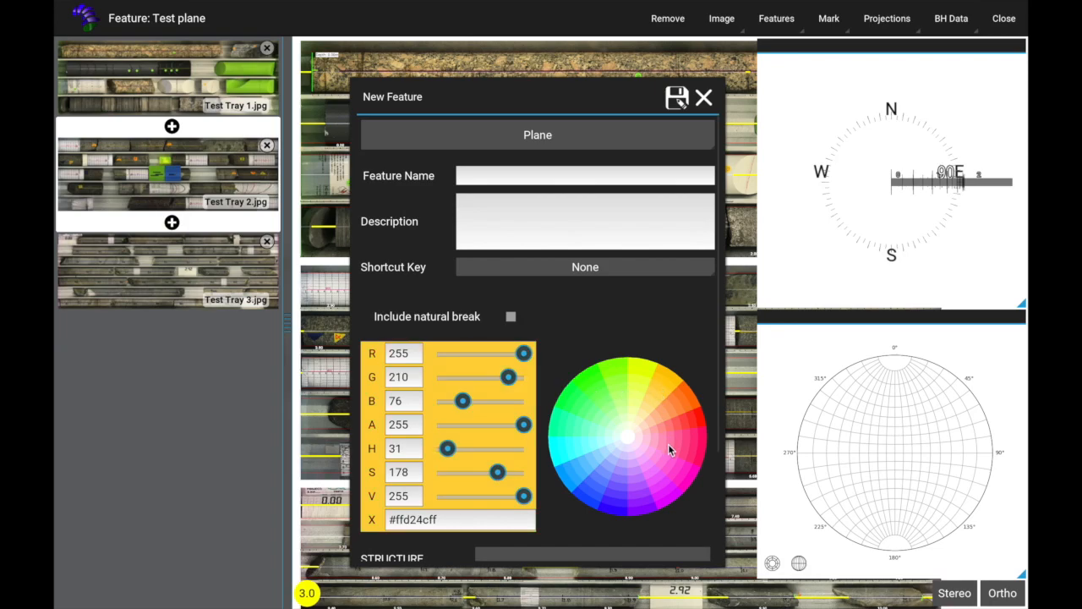
pyautogui.click(669, 446)
pyautogui.moveTo(580, 388); pyautogui.dragTo(627, 424)
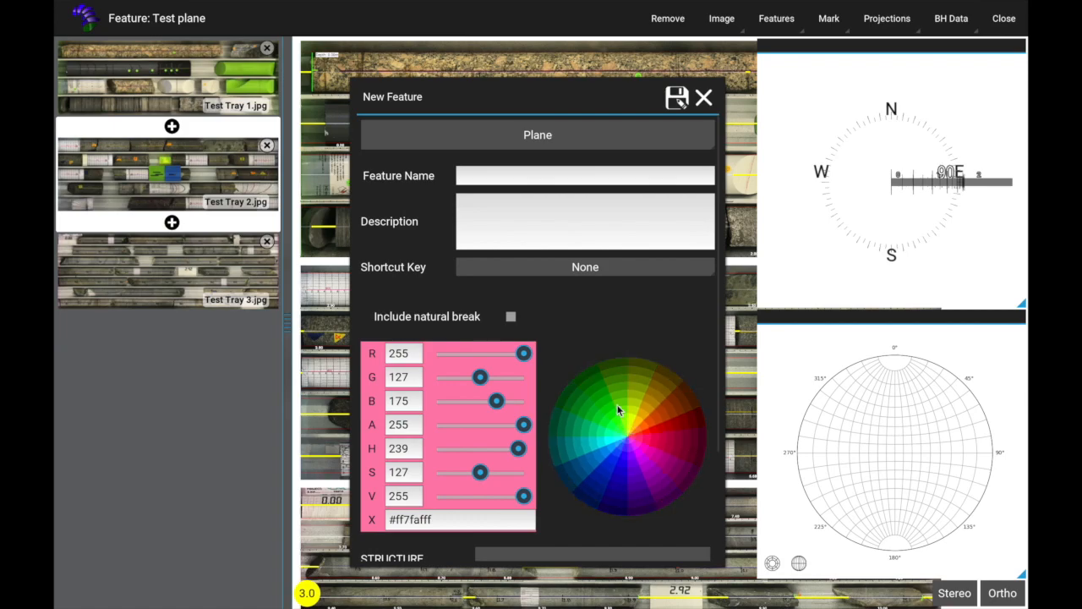
pyautogui.click(605, 378)
pyautogui.click(616, 395)
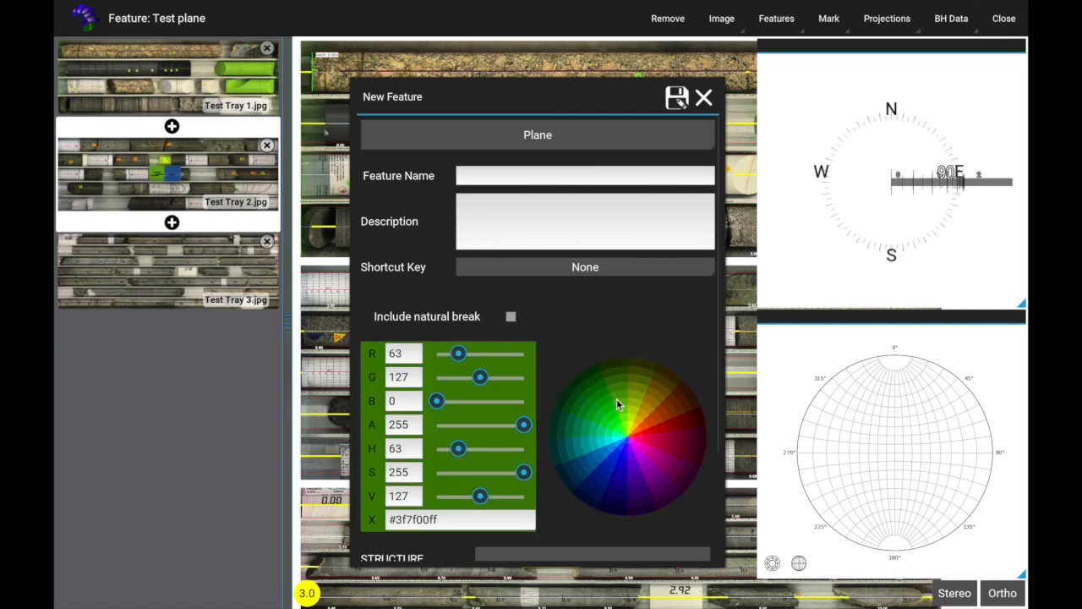
pyautogui.click(618, 404)
# Step: Choose the "." entry for the new feature's STRUCTURE code
pyautogui.scroll(-3, 587, 384)
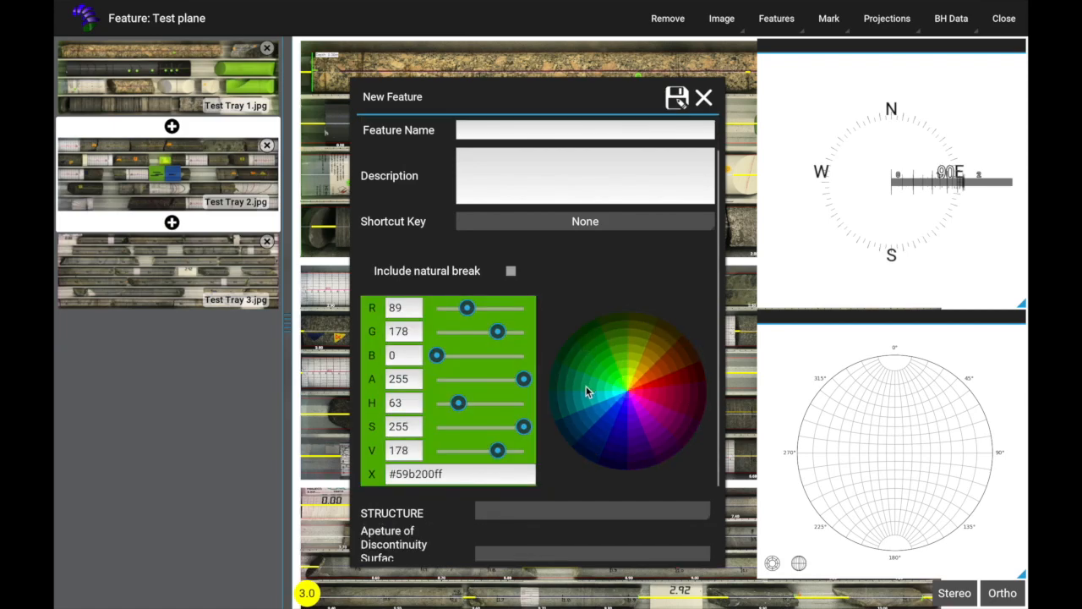
pyautogui.scroll(-1, 584, 395)
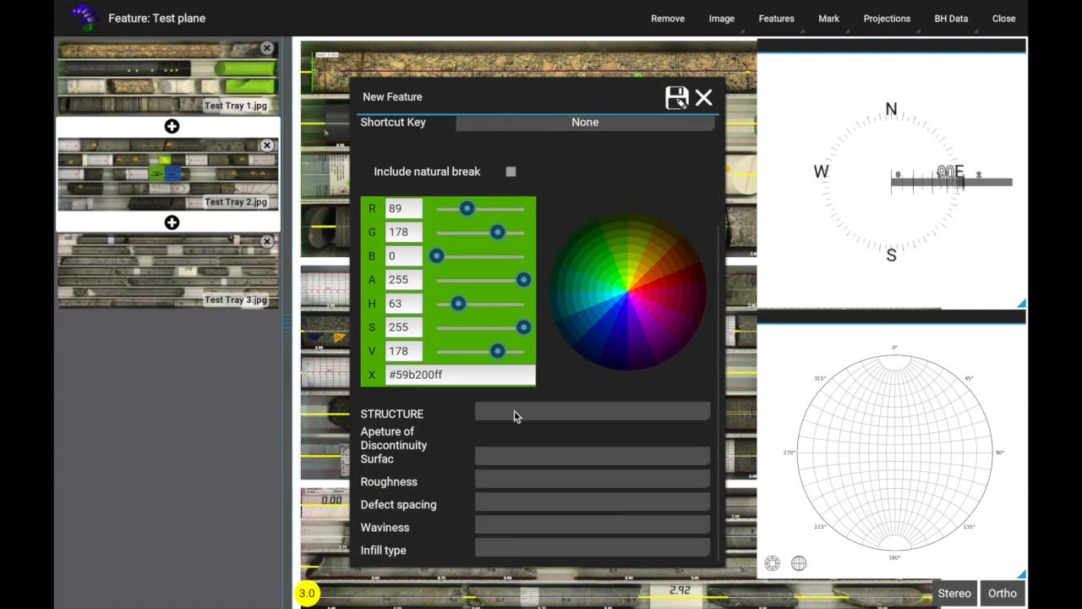
pyautogui.click(517, 412)
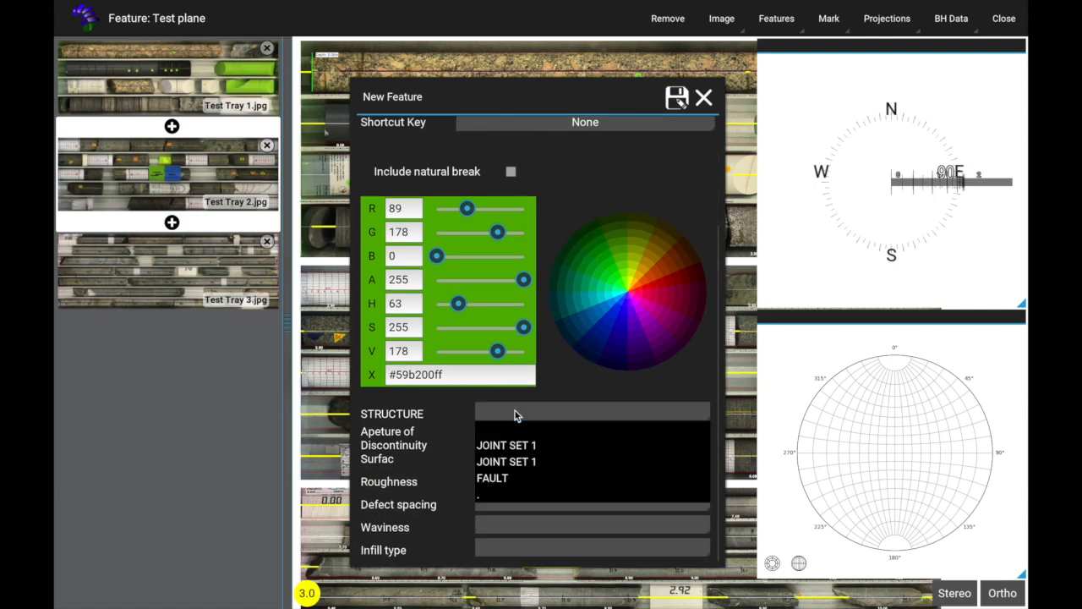
pyautogui.click(508, 495)
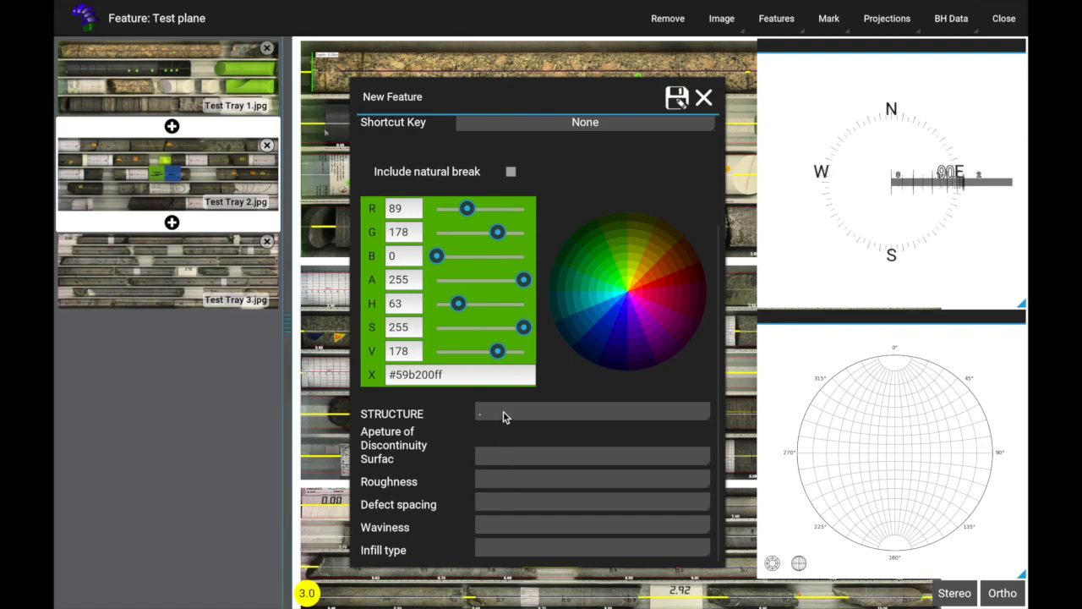
pyautogui.click(505, 413)
pyautogui.click(500, 496)
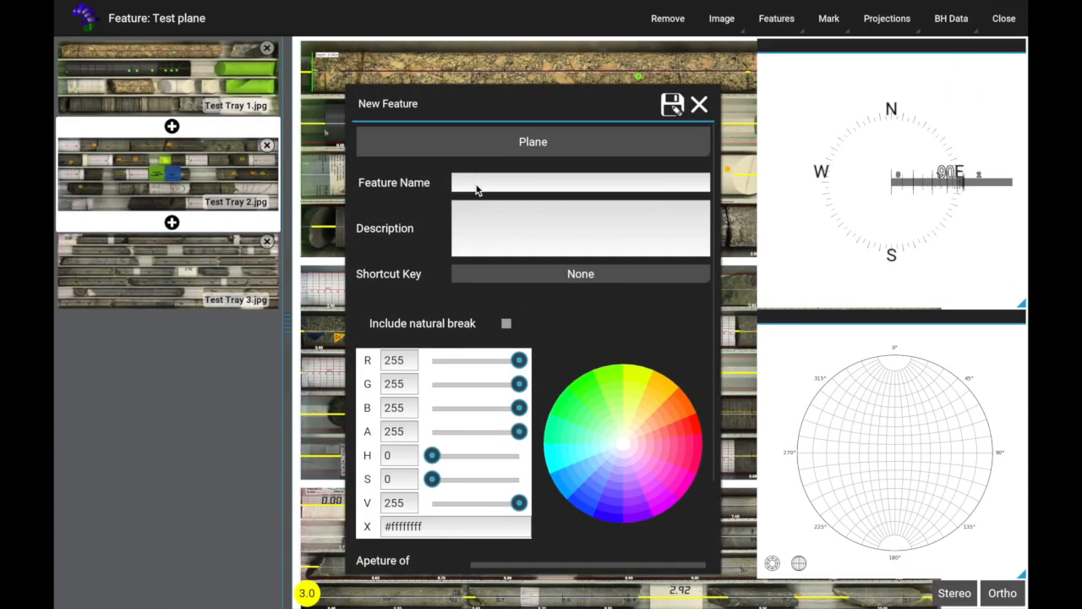
# Step: Name the new plane feature Test Plane 30 and describe it as "Tesring 30 degree planar feature"
pyautogui.click(469, 188)
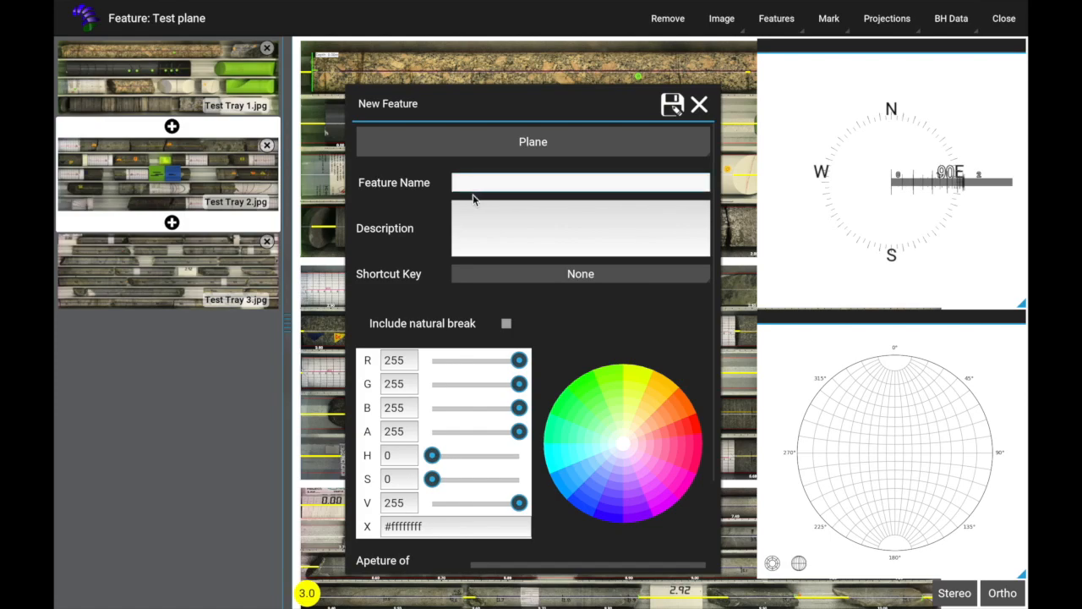
pyautogui.write('Test Plane 30')
pyautogui.press('Tab')
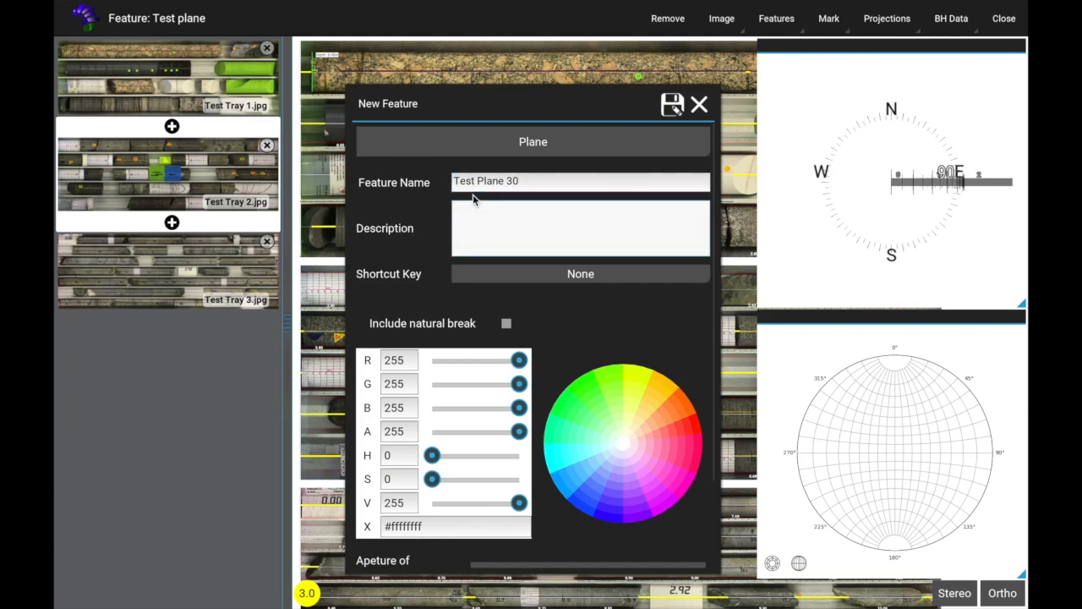
pyautogui.write('Tesring 30 degree planar feature')
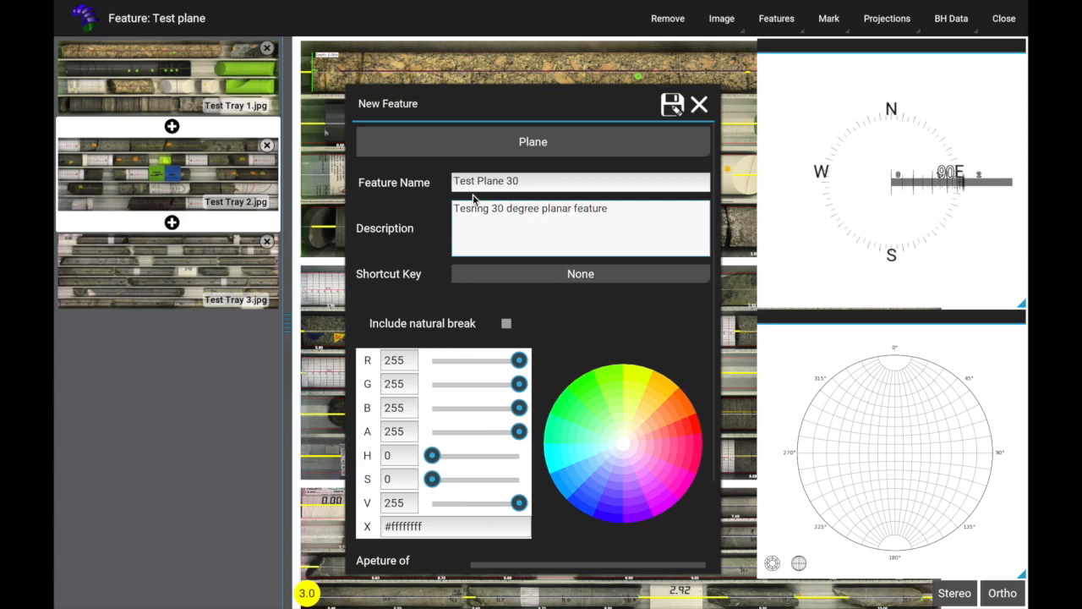
# Step: Assign shortcut key 3 to the feature and set its colour to orange #ff8f4cff
pyautogui.click(501, 274)
pyautogui.click(458, 325)
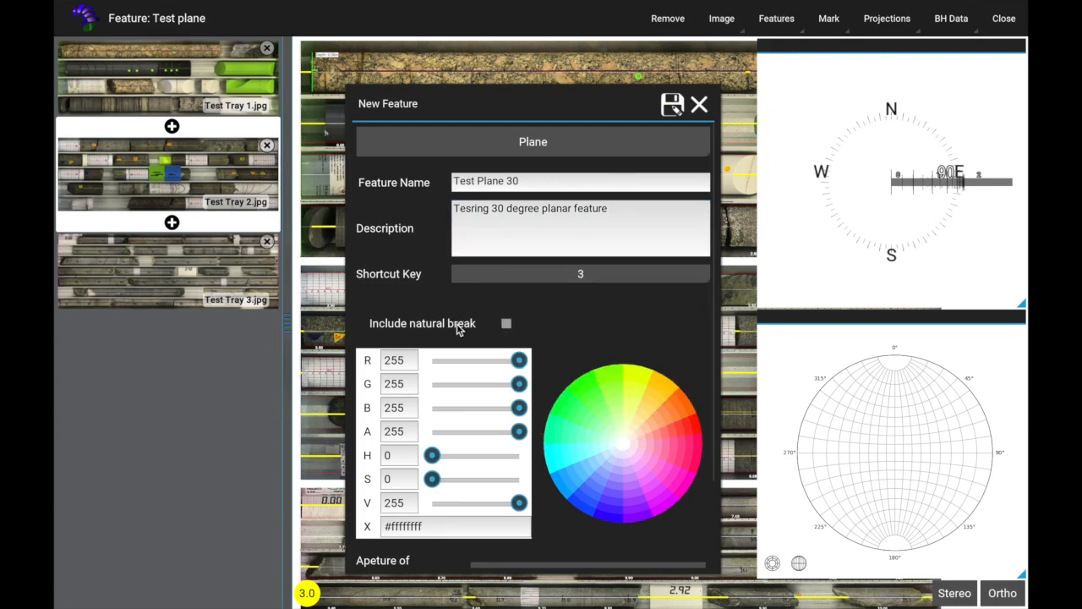
pyautogui.click(676, 410)
# Step: Set aperture to Tight (0mm), roughness to "with pollished surface" and defect spacing to Extremely Close Spacing (<20mm)
pyautogui.scroll(-3, 606, 380)
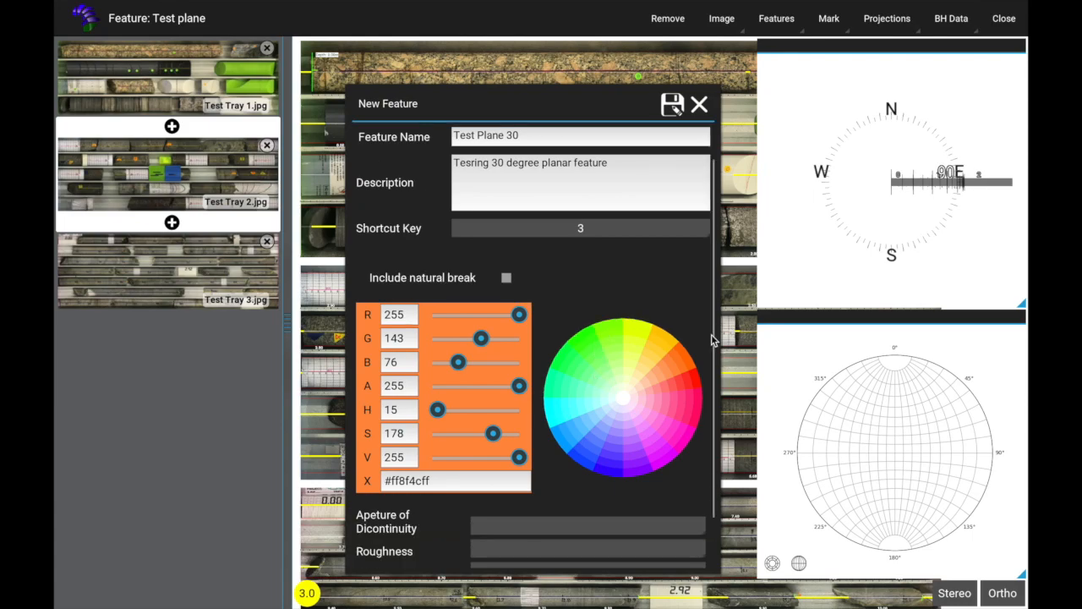
pyautogui.scroll(-1, 510, 448)
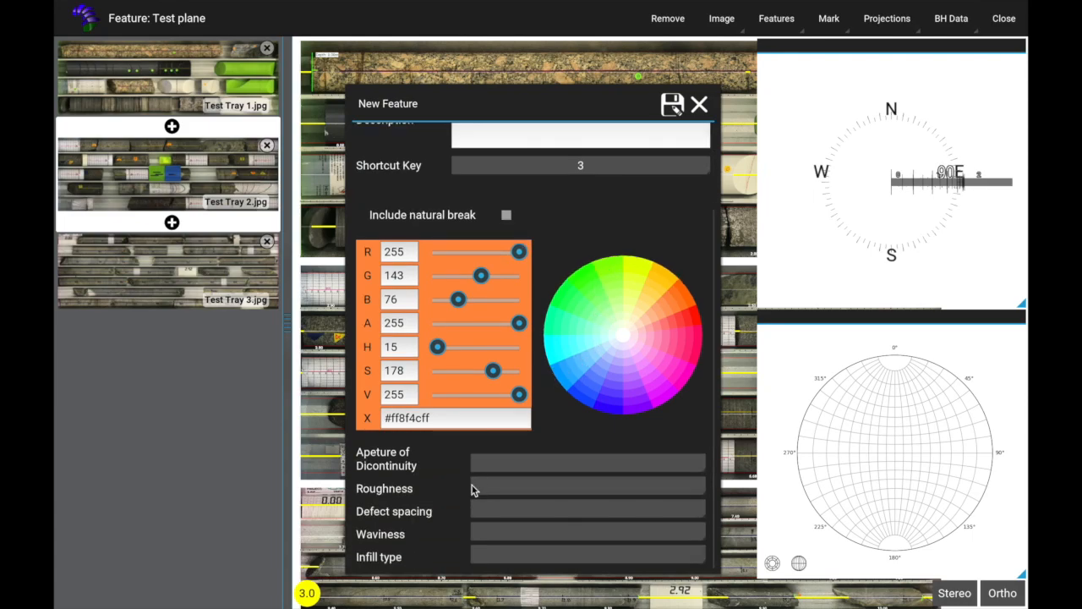
pyautogui.click(486, 464)
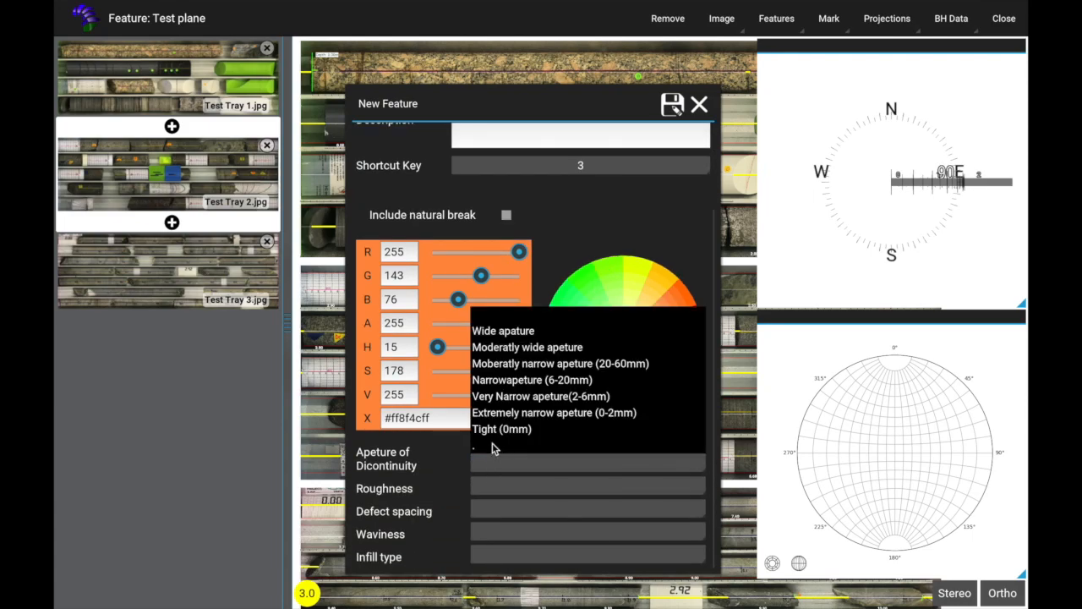
pyautogui.click(496, 432)
pyautogui.click(499, 490)
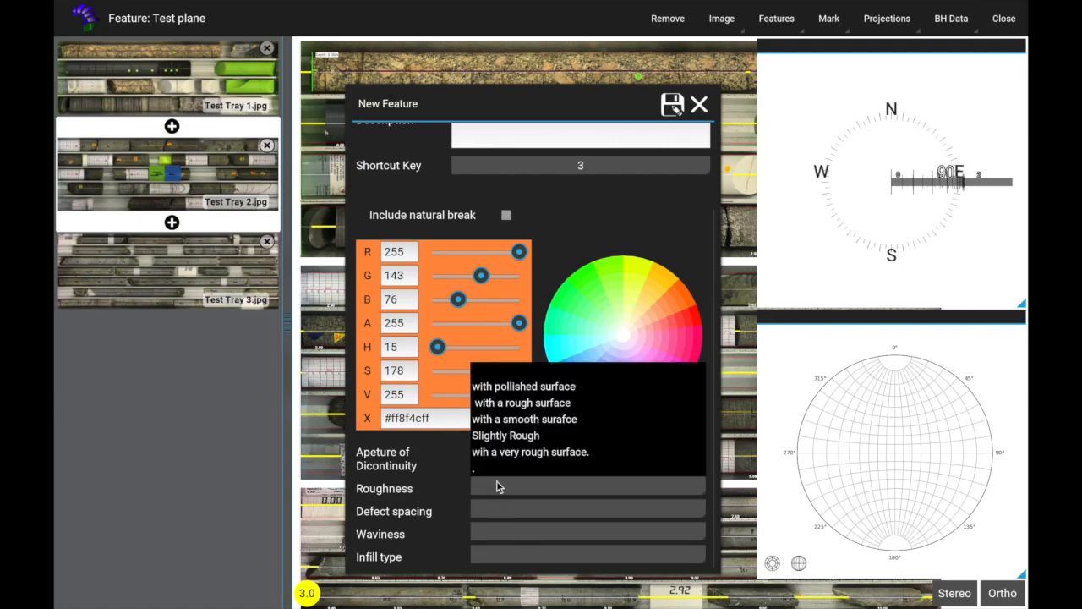
pyautogui.click(499, 387)
pyautogui.click(499, 513)
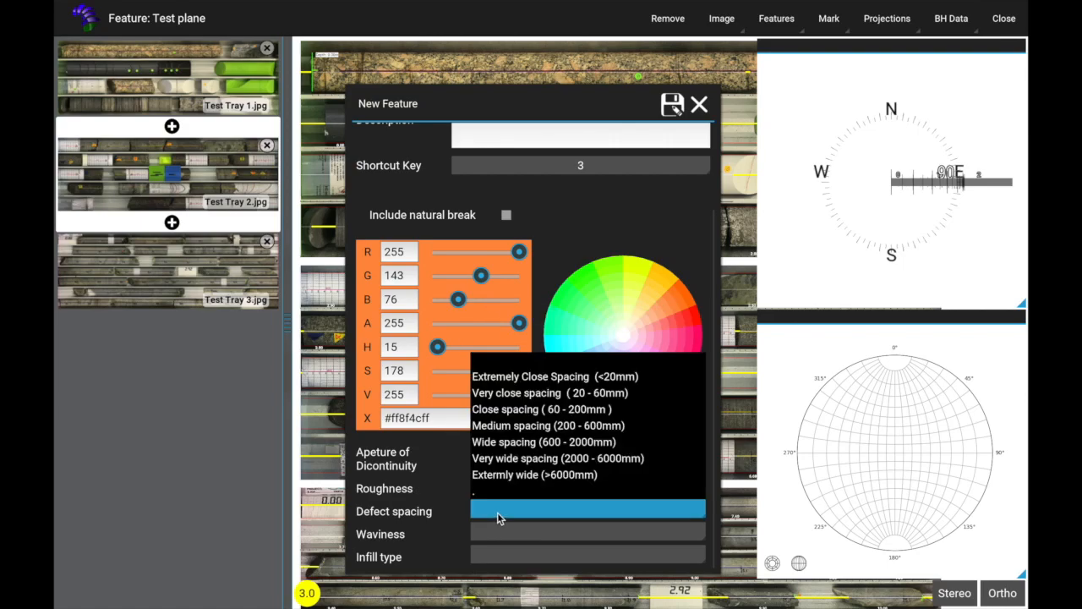
pyautogui.click(509, 384)
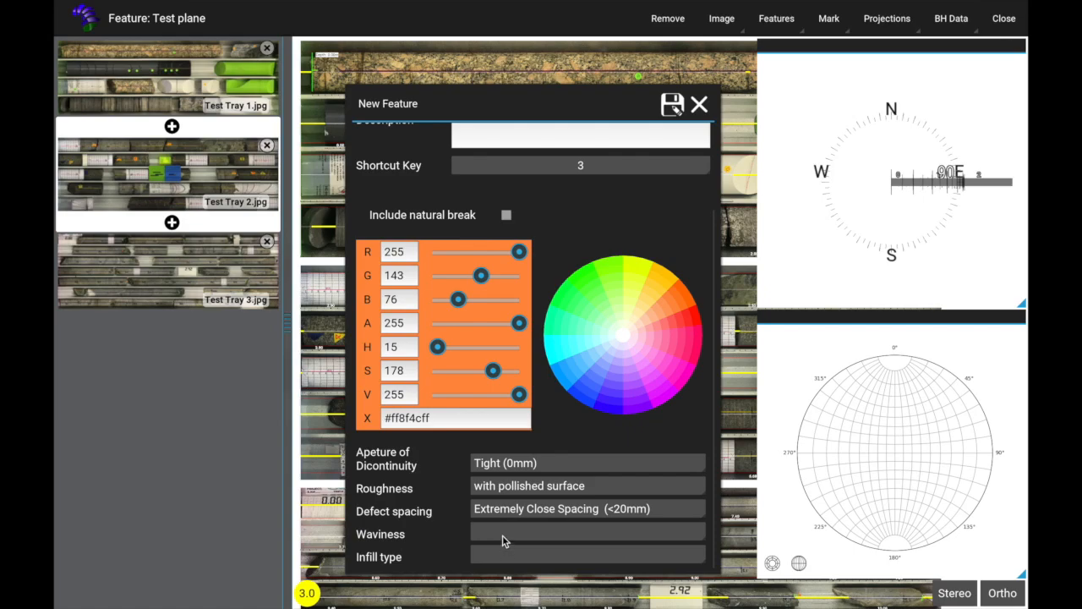
# Step: Choose waviness and infill type codes for the feature, and save it
pyautogui.click(506, 532)
pyautogui.click(496, 450)
pyautogui.click(497, 558)
pyautogui.click(495, 541)
pyautogui.click(670, 106)
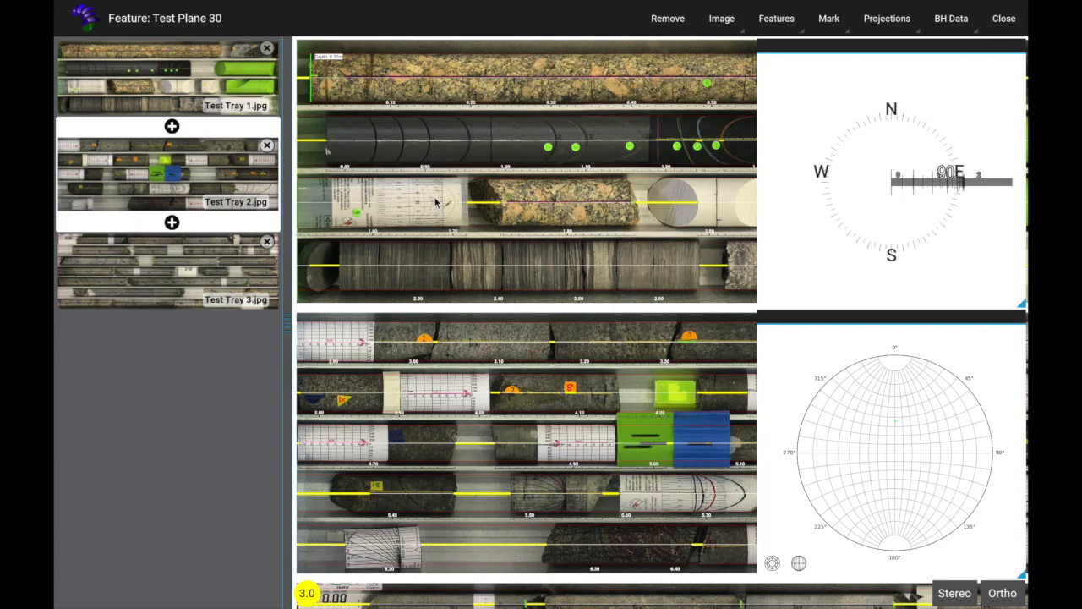
# Step: Align the upper red boundary line with the top edge of the printed-scale core near depth 1.70
pyautogui.scroll(5, 436, 201)
pyautogui.scroll(5, 438, 208)
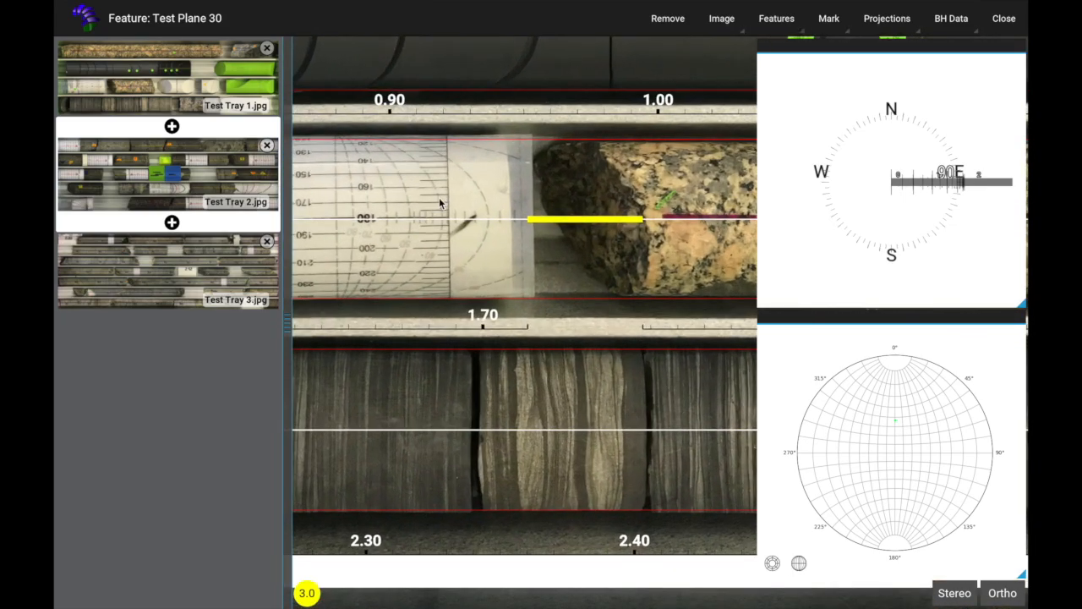
pyautogui.scroll(5, 440, 203)
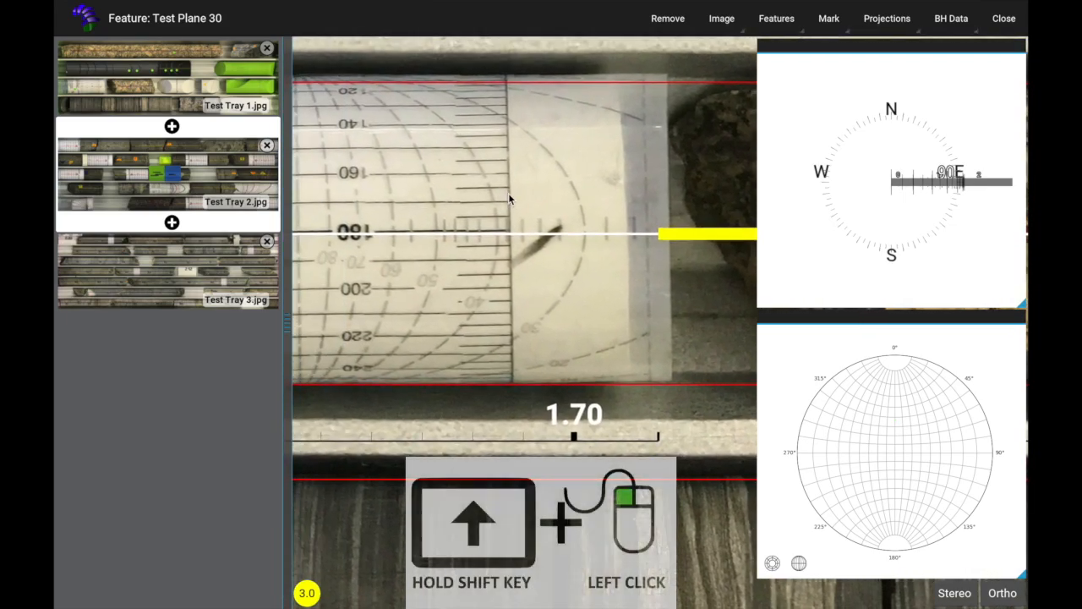
pyautogui.moveTo(507, 196); pyautogui.dragTo(545, 207)
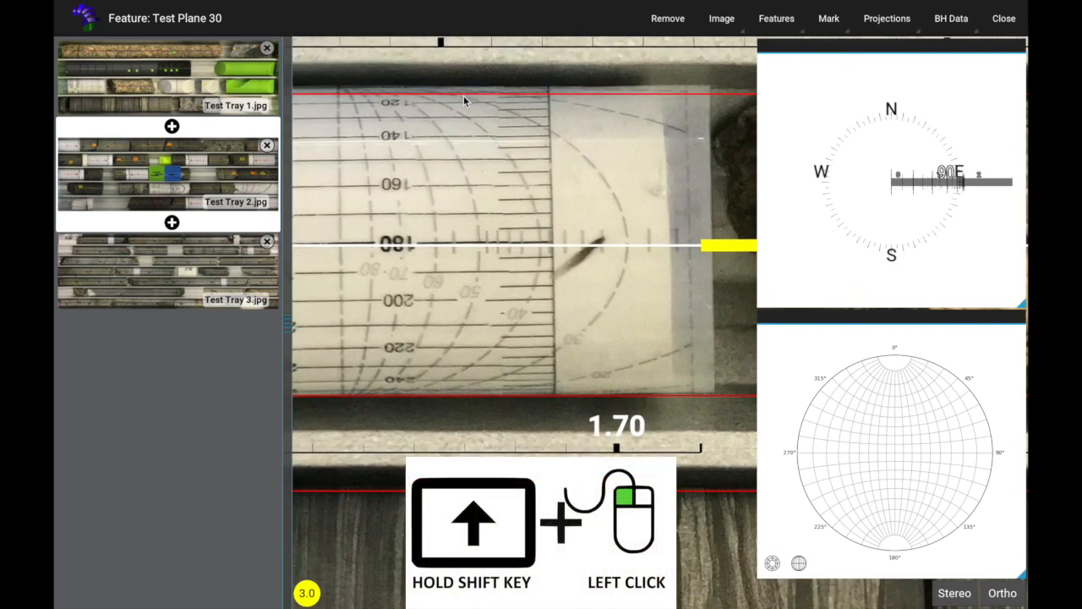
pyautogui.moveTo(464, 94); pyautogui.dragTo(467, 89)
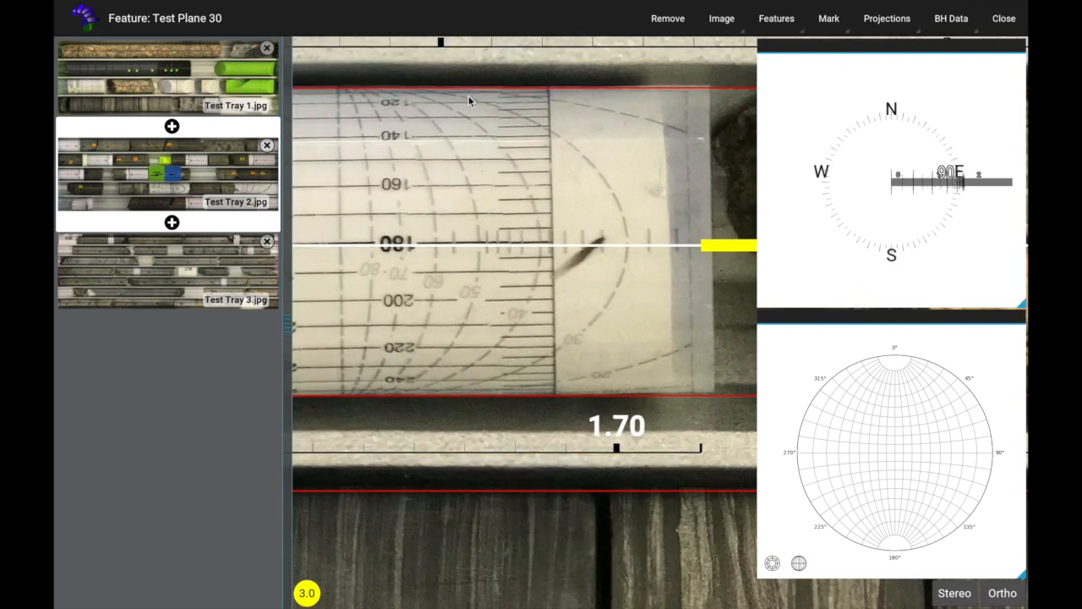
# Step: Mark a Test Plane 30 feature with three points along the dashed 30-degree curve on the core near depth 1.70
pyautogui.keyDown('shift'); pyautogui.click(473, 99); pyautogui.keyUp('shift')
pyautogui.keyDown('shift'); pyautogui.click(616, 203); pyautogui.keyUp('shift')
pyautogui.keyDown('shift'); pyautogui.click(544, 362); pyautogui.keyUp('shift')
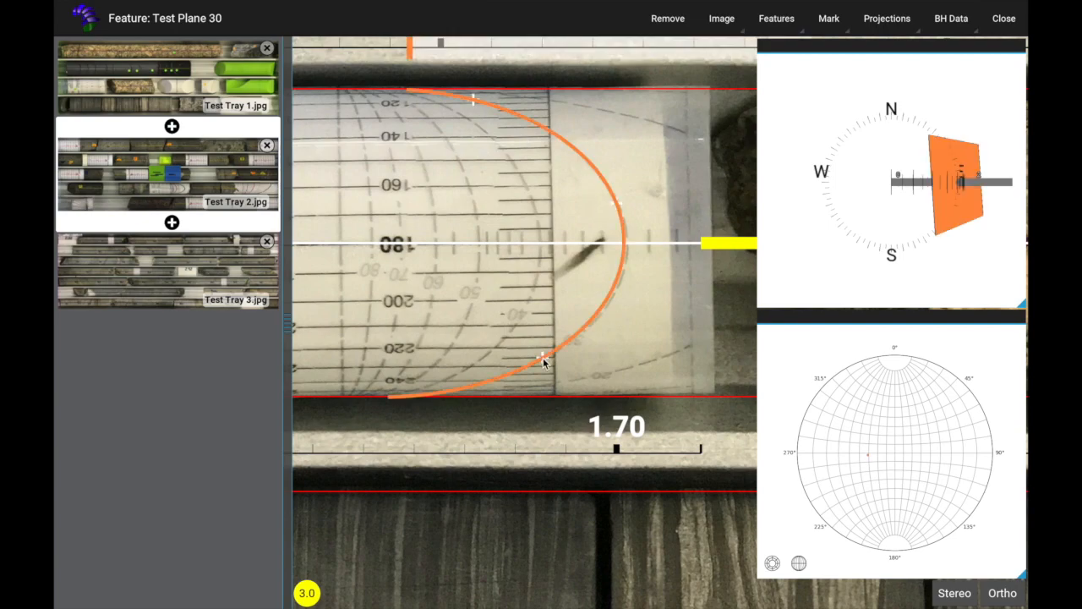
pyautogui.scroll(-4, 540, 235)
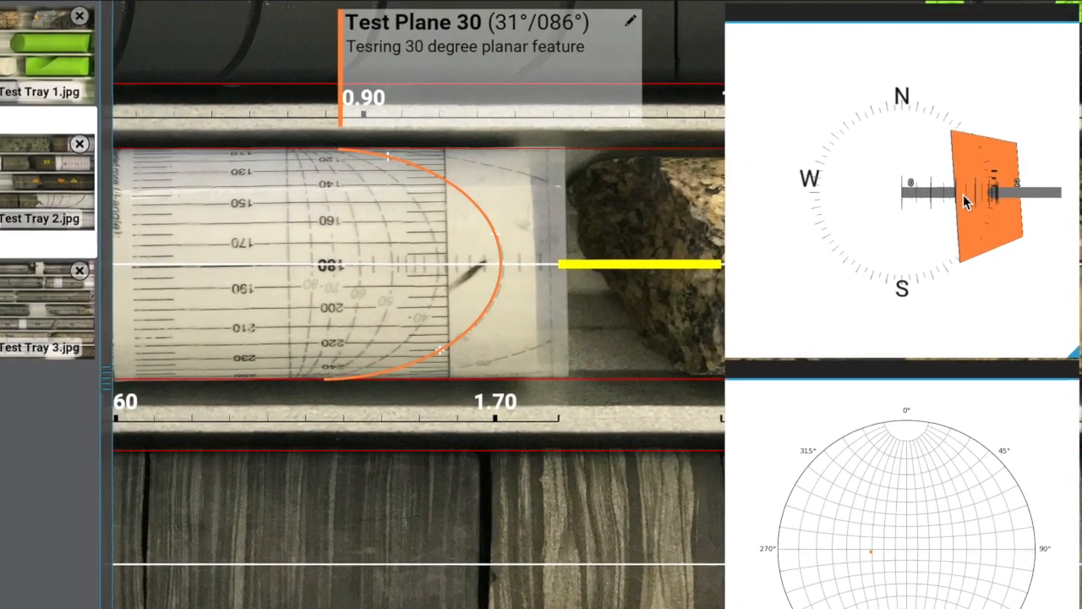
# Step: Inspect the marked plane in the 3D borehole view and its pole on the stereonet
pyautogui.moveTo(973, 182); pyautogui.dragTo(840, 250)
pyautogui.moveTo(732, 344); pyautogui.dragTo(795, 378)
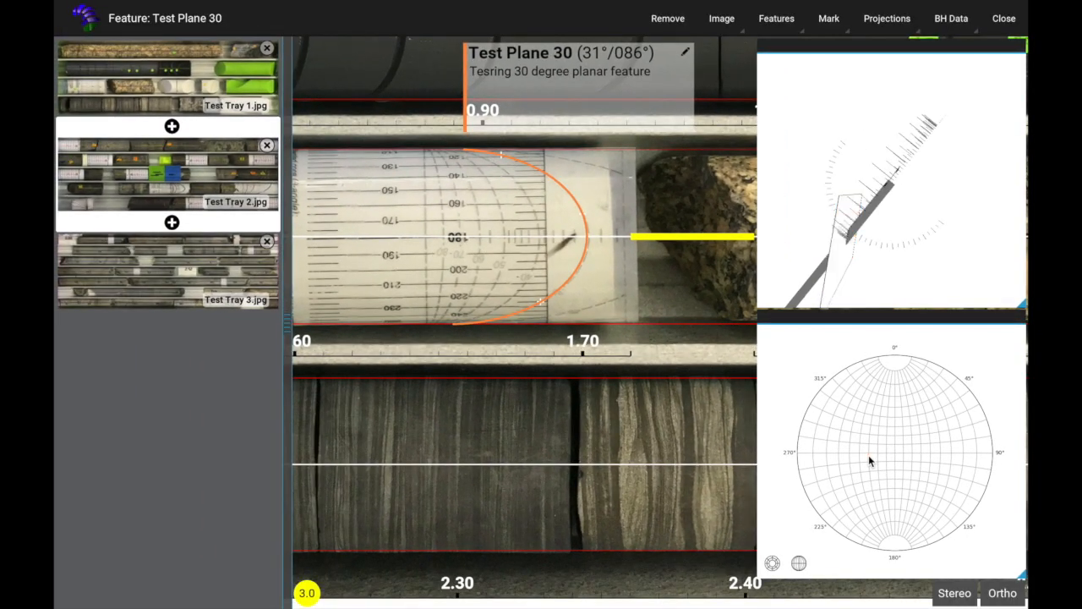
pyautogui.click(868, 455)
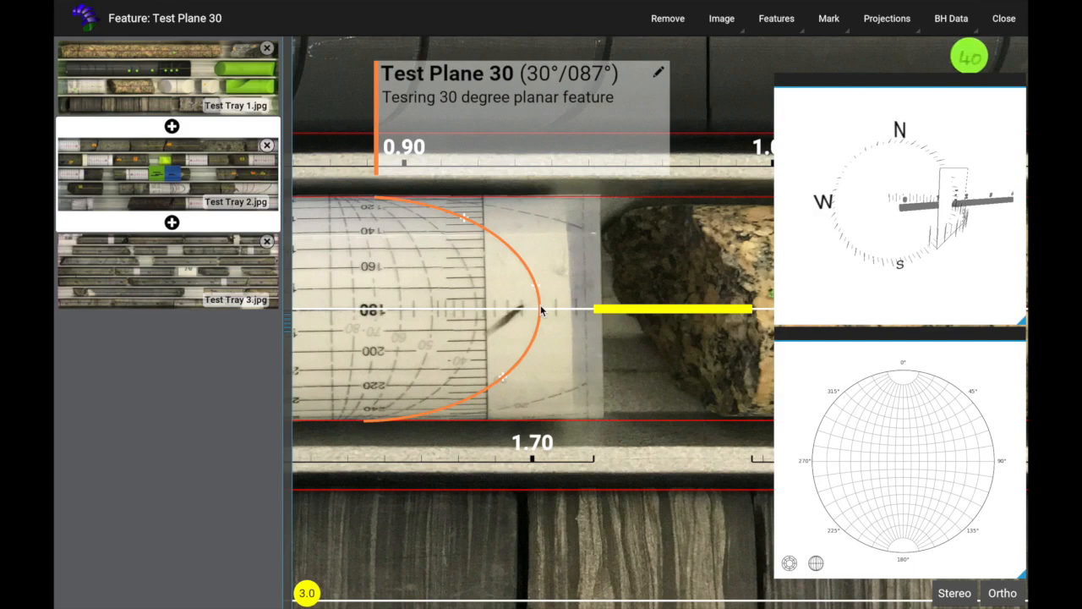
# Step: Undo the plane's points on the printed-scale core and mark Test Plane 30 again along the dashed 30-degree curve near depth 1.70
pyautogui.press('z')
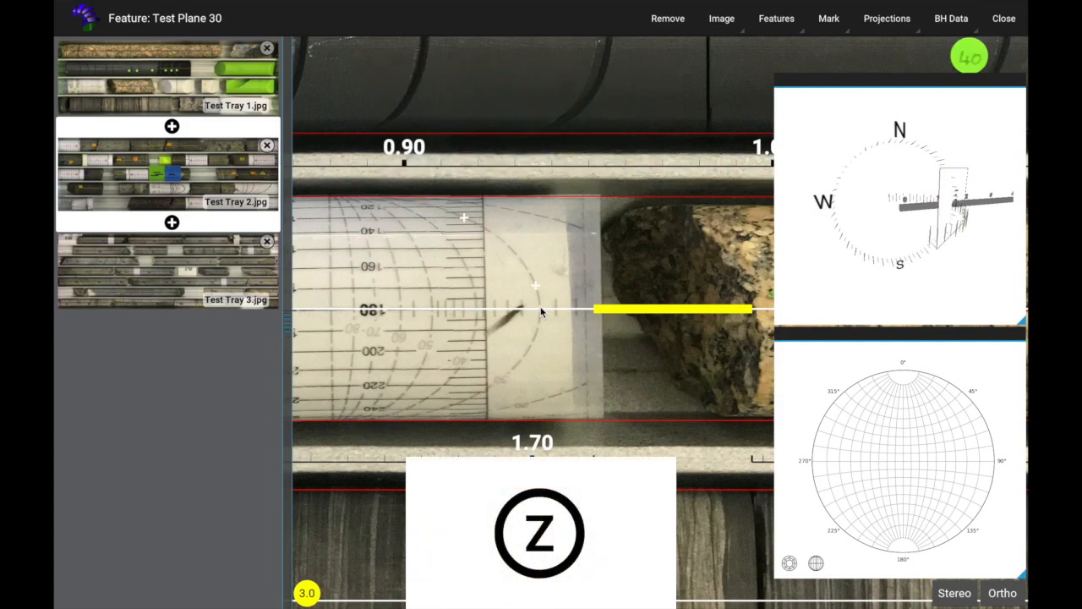
pyautogui.press('Escape')
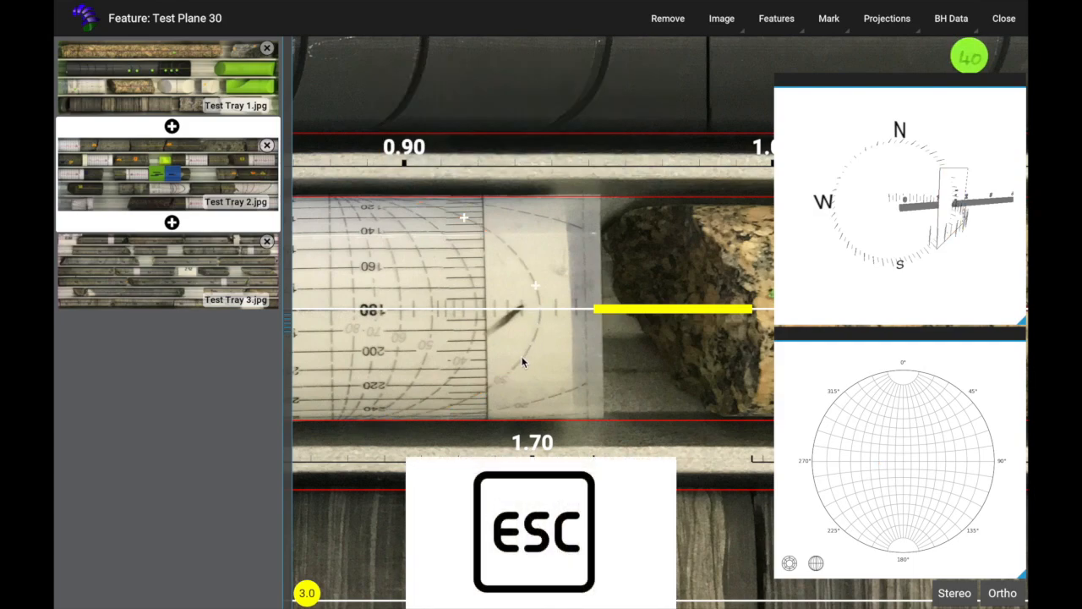
pyautogui.press('Escape')
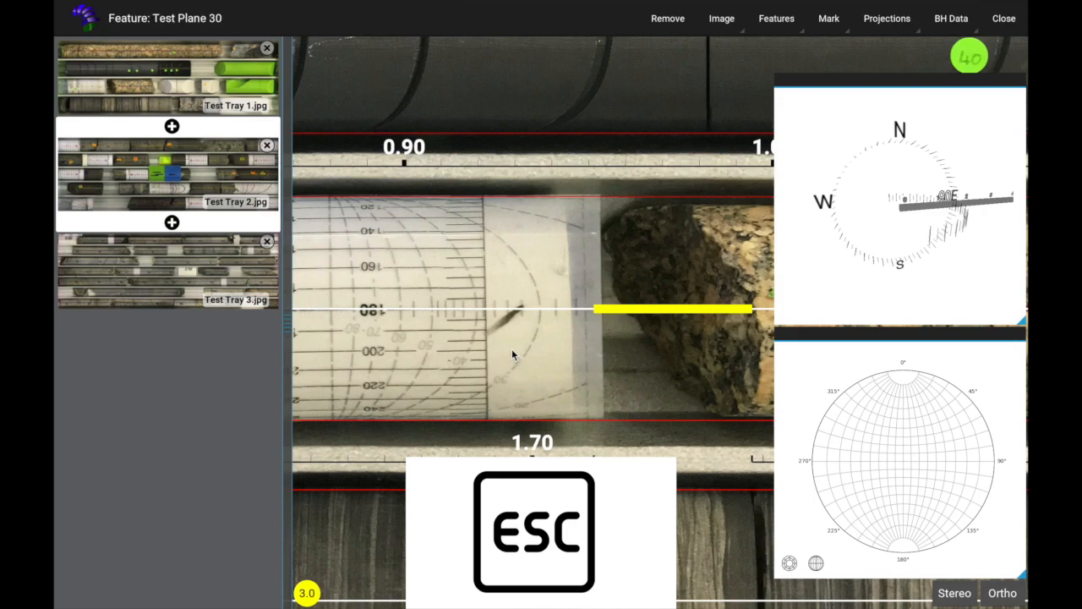
pyautogui.click(519, 259)
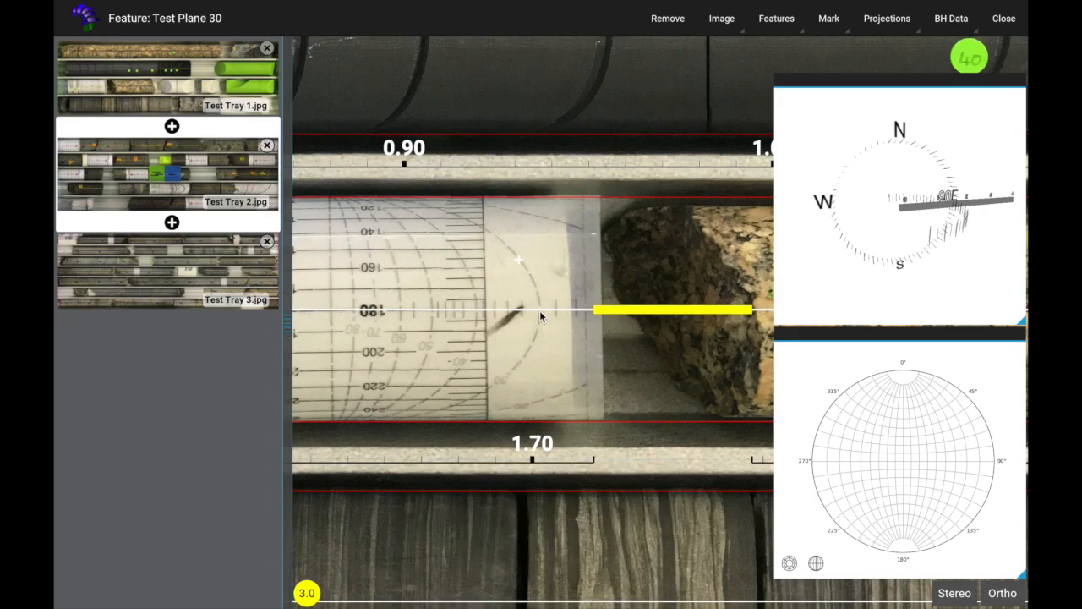
pyautogui.click(510, 371)
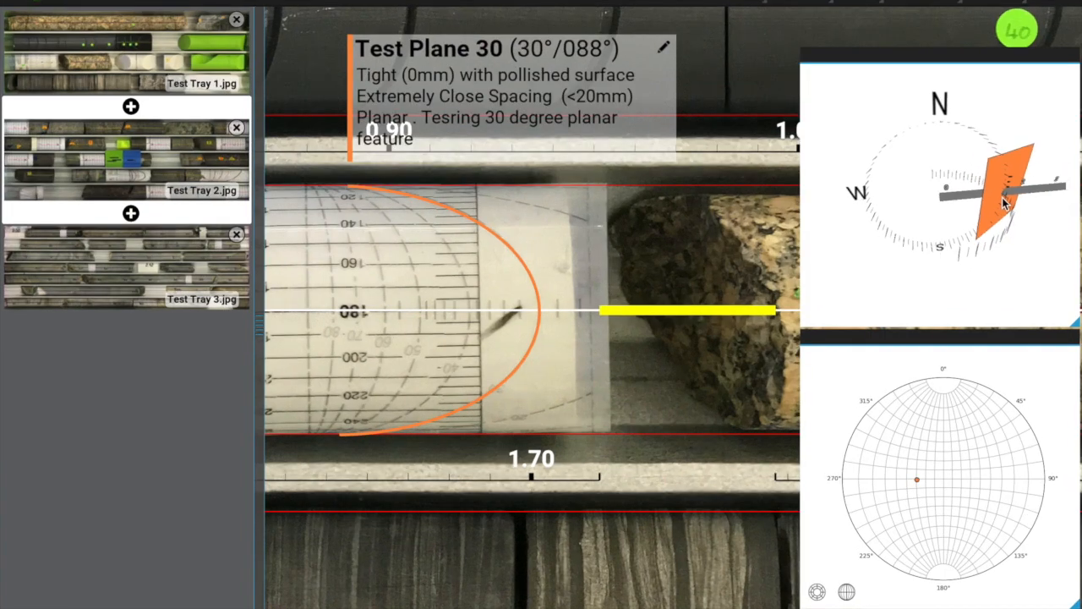
# Step: Add the line "add or remove" to the description of the marked Test Plane 30 feature
pyautogui.moveTo(1006, 200); pyautogui.dragTo(1010, 313)
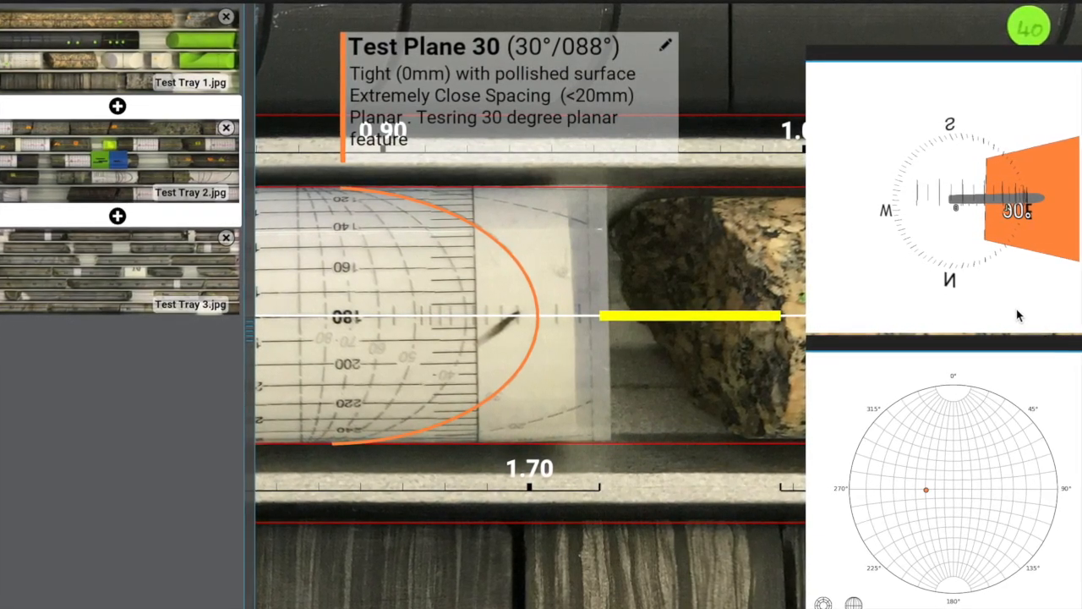
pyautogui.moveTo(1017, 311); pyautogui.dragTo(974, 263)
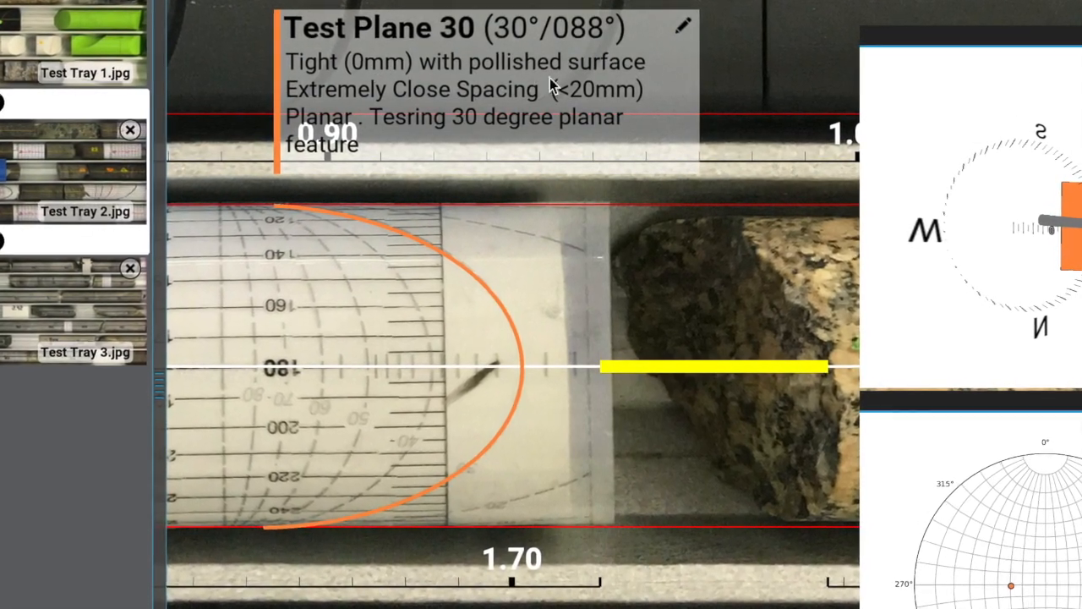
pyautogui.click(692, 25)
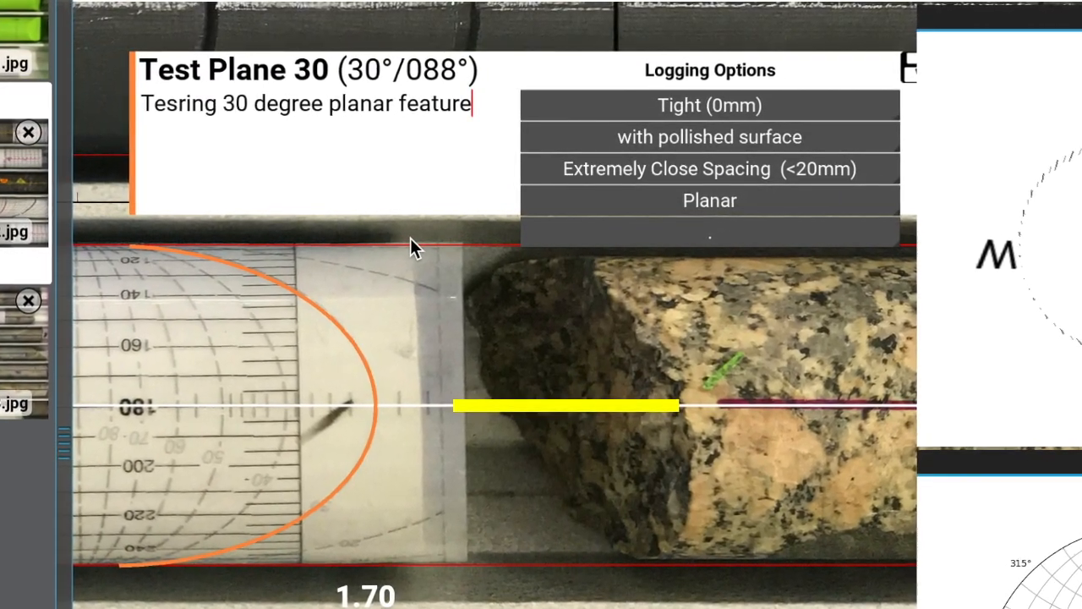
pyautogui.press('Return')
pyautogui.write('add or rmeove')
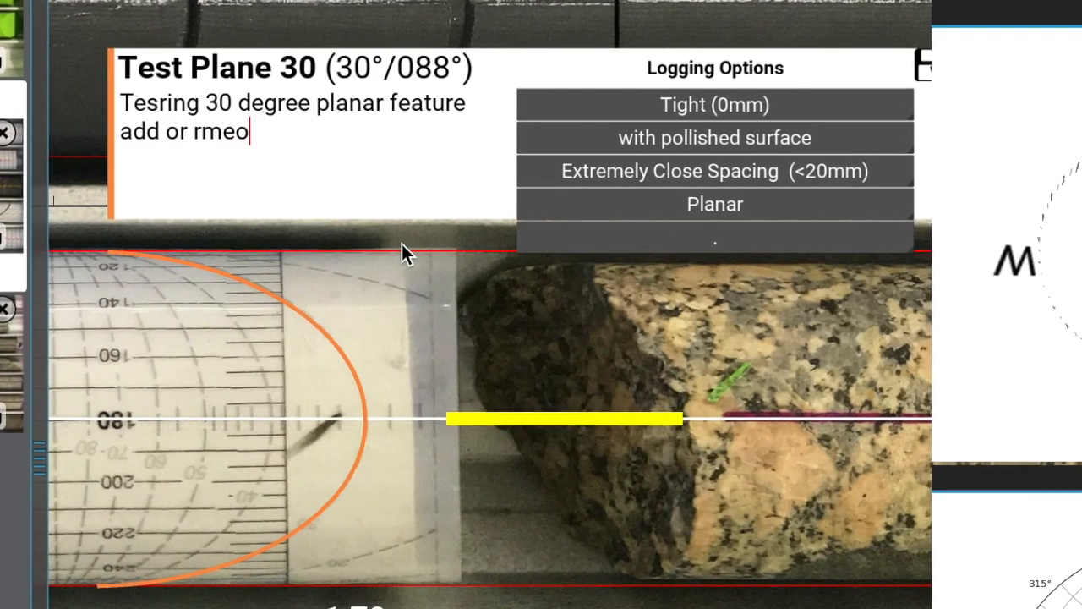
pyautogui.press('BackSpace')
pyautogui.press('BackSpace')
pyautogui.press('BackSpace')
pyautogui.press('BackSpace')
pyautogui.press('BackSpace')
pyautogui.press('BackSpace')
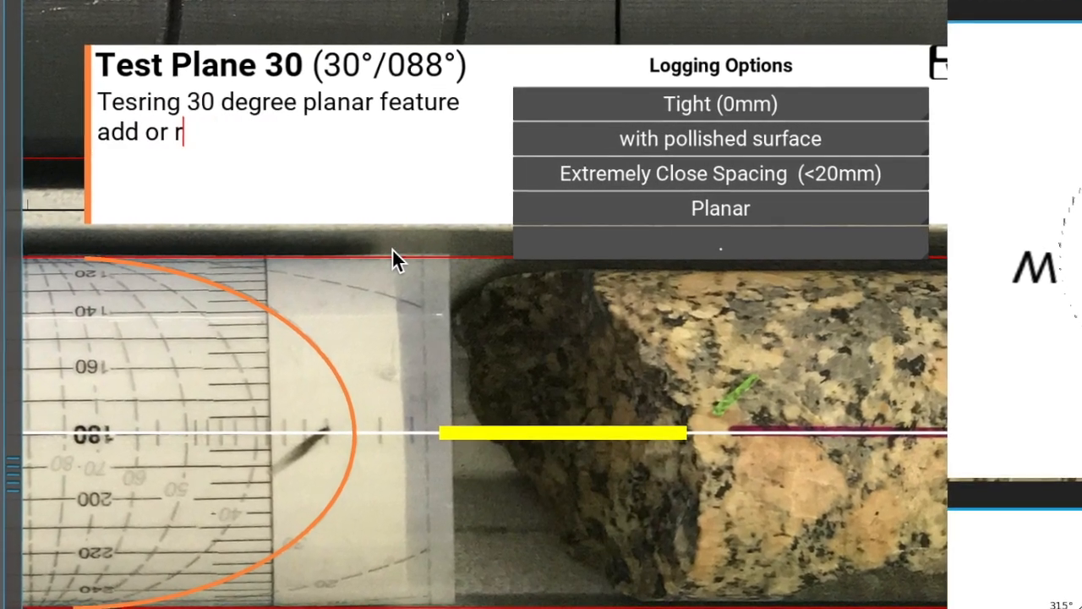
pyautogui.write('remove')
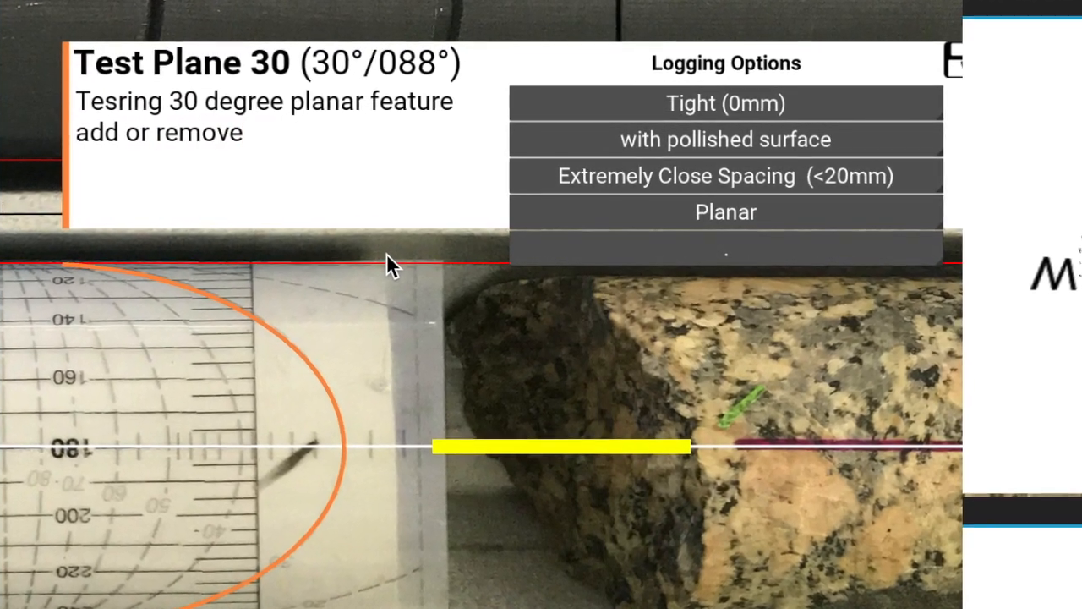
# Step: Set the marked plane's infill type to Calcite infill and save the feature
pyautogui.click(678, 252)
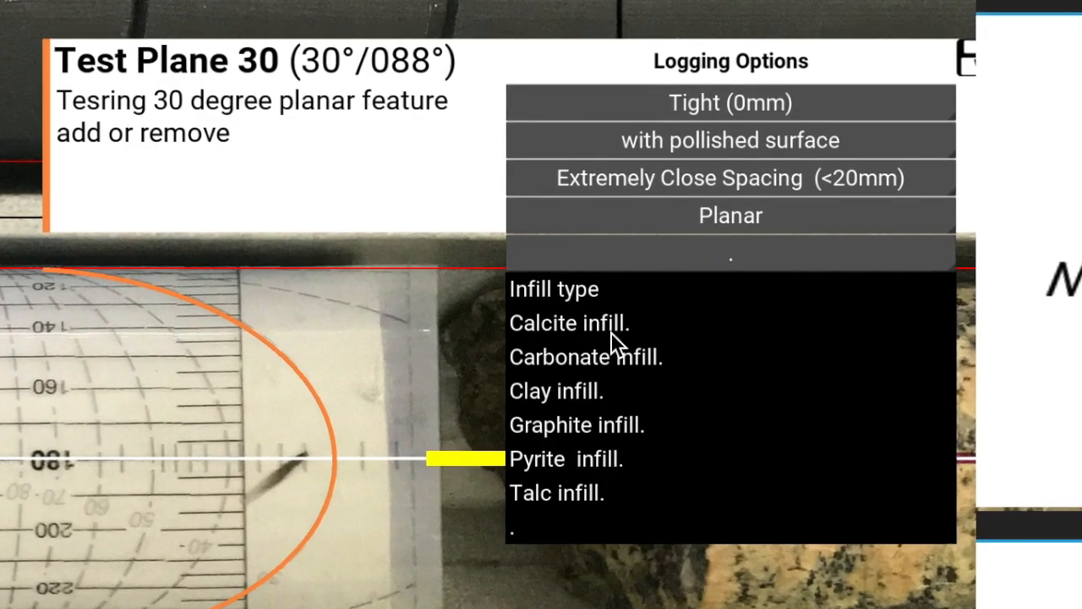
pyautogui.click(603, 330)
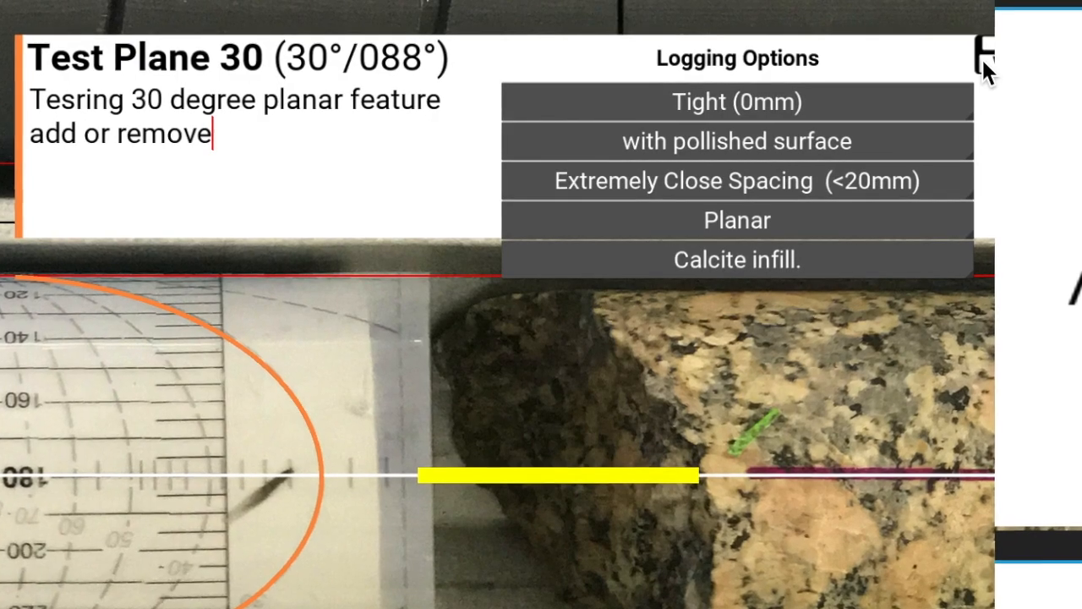
pyautogui.click(983, 57)
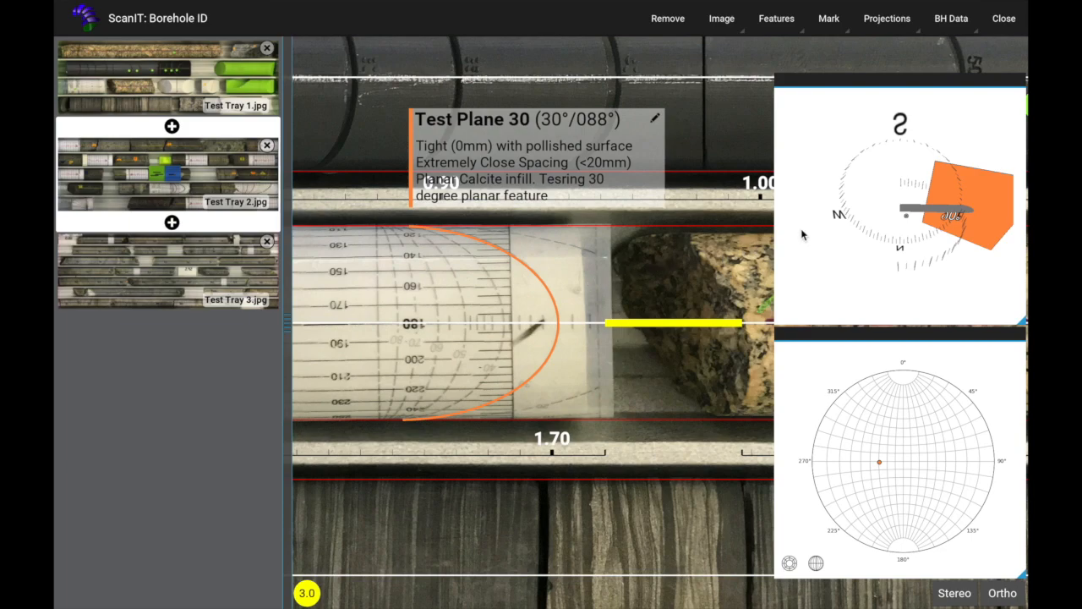
# Step: Mark another Test Plane 30 with three points along the curve labelled 30 on the black core near depth 1.10
pyautogui.moveTo(967, 203); pyautogui.dragTo(960, 302)
pyautogui.moveTo(949, 249)
pyautogui.mouseDown()
pyautogui.moveTo(974, 249)
pyautogui.moveTo(931, 242)
pyautogui.mouseUp()
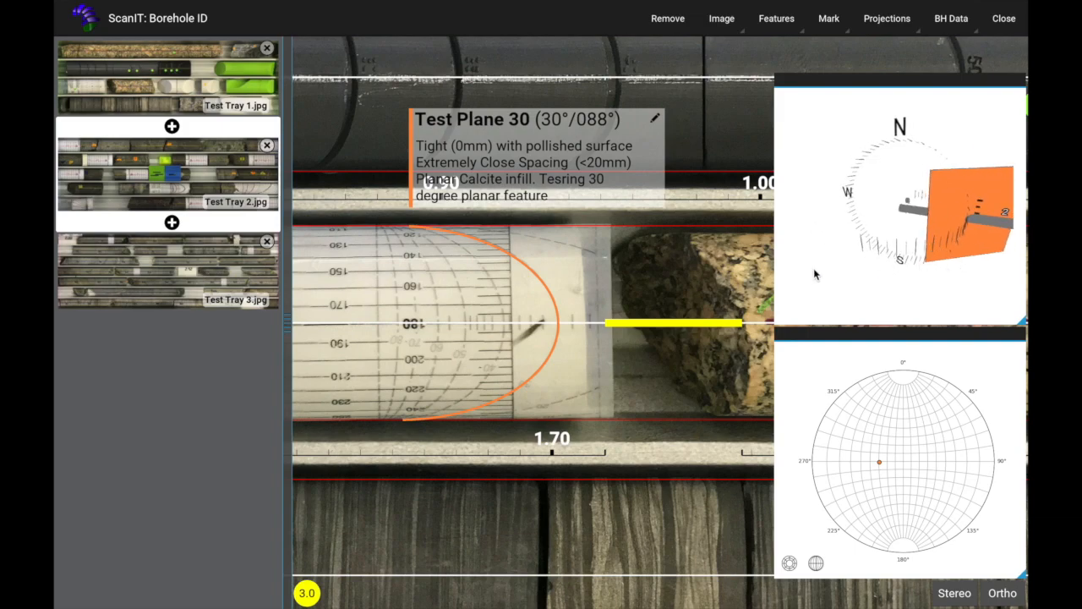
pyautogui.moveTo(676, 244); pyautogui.dragTo(220, 359)
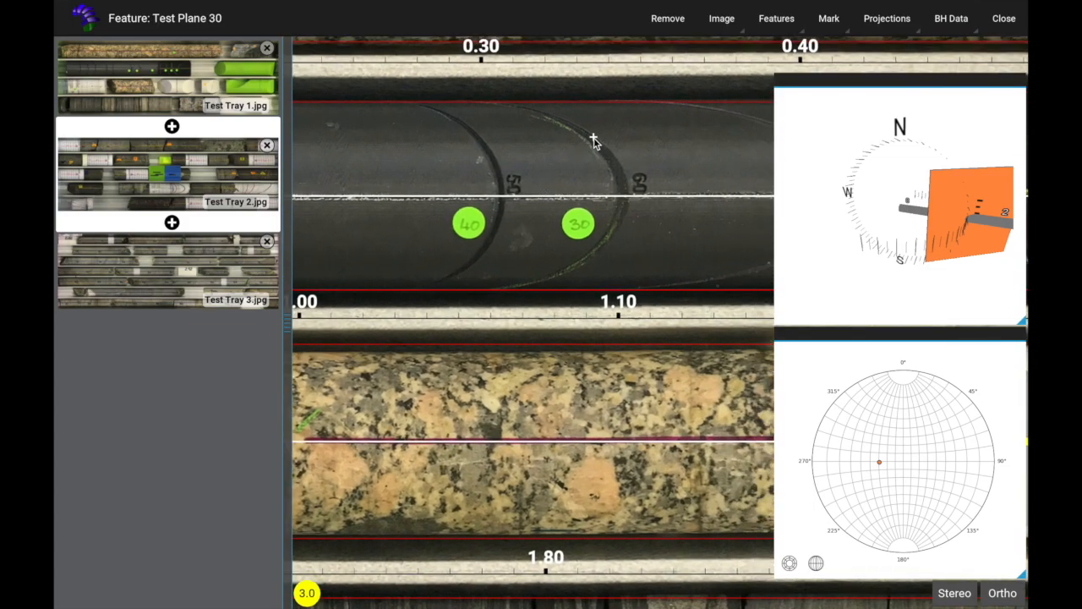
pyautogui.click(591, 262)
pyautogui.moveTo(687, 161); pyautogui.dragTo(652, 253)
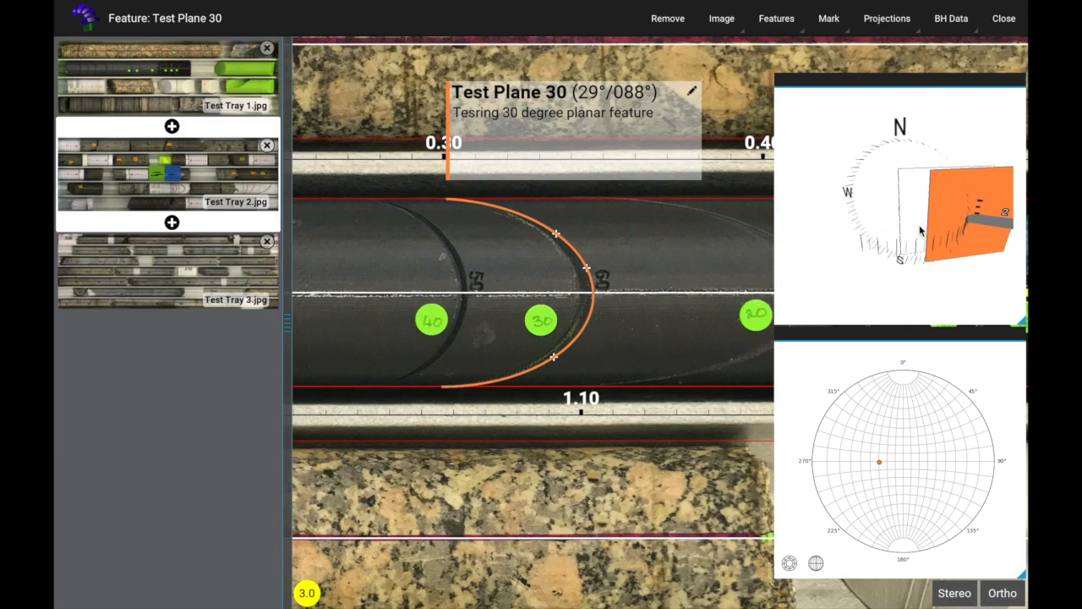
pyautogui.moveTo(923, 228); pyautogui.dragTo(955, 224)
# Step: Open the borehole data export options and switch off every data set except Dictionaries & Databases
pyautogui.click(951, 18)
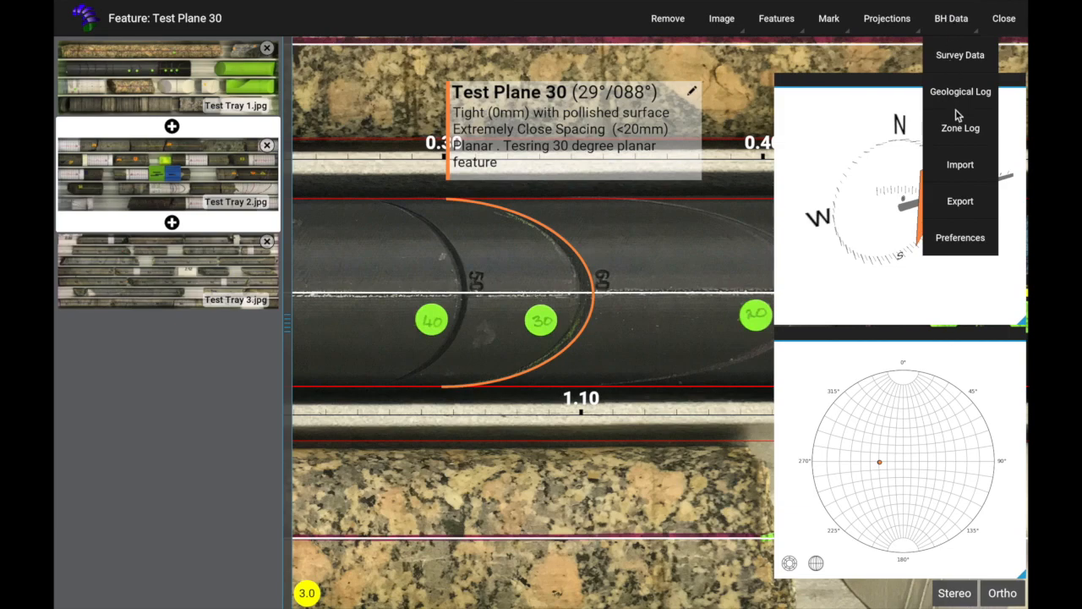
pyautogui.click(961, 202)
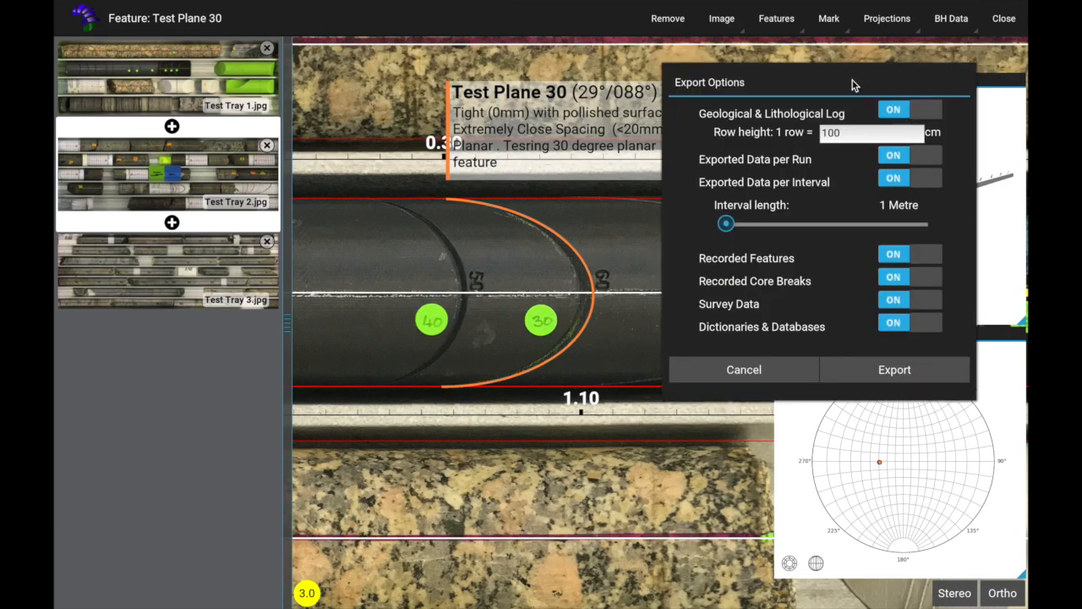
pyautogui.moveTo(854, 84); pyautogui.dragTo(622, 108)
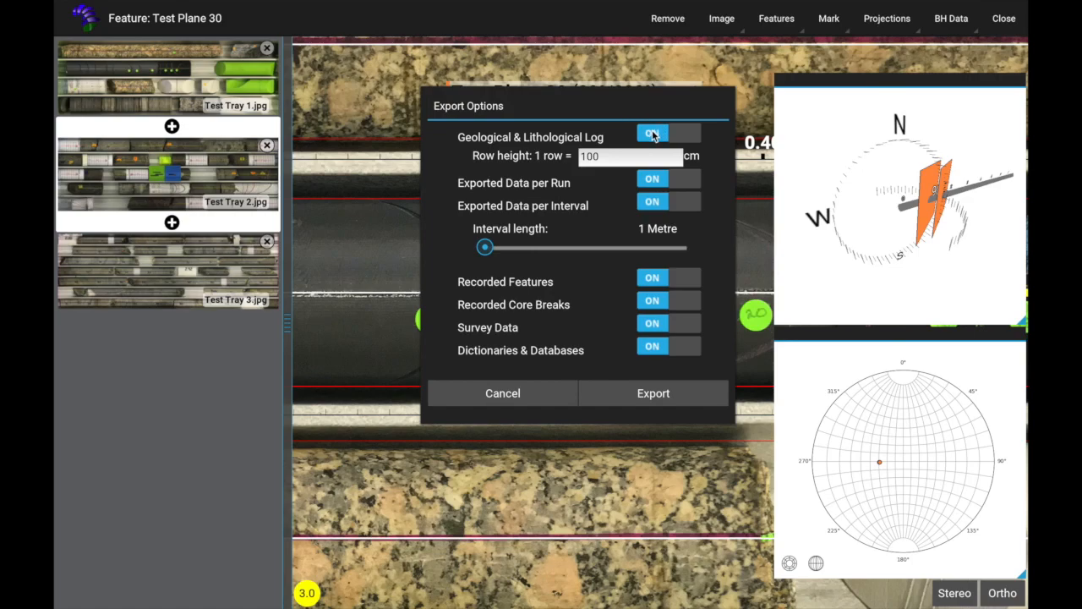
pyautogui.click(652, 136)
pyautogui.click(652, 179)
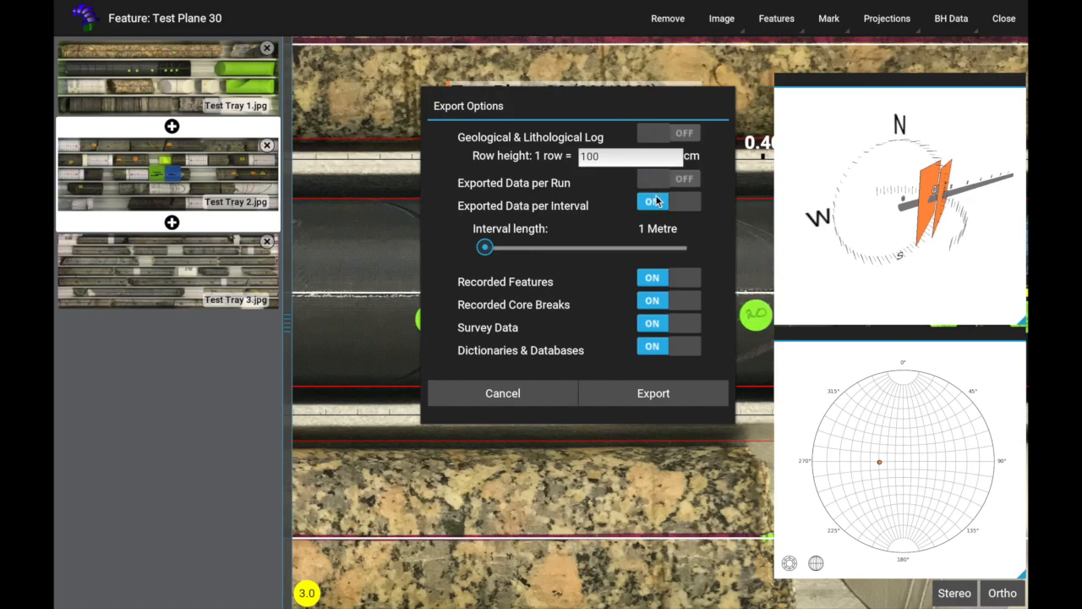
pyautogui.click(657, 202)
pyautogui.click(648, 281)
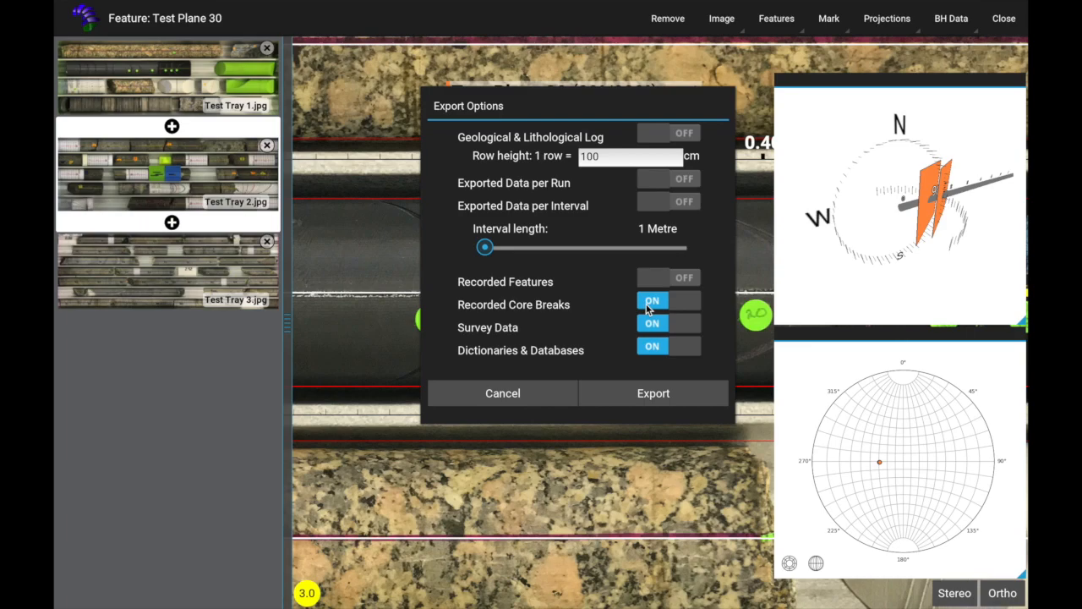
pyautogui.click(648, 306)
pyautogui.click(649, 326)
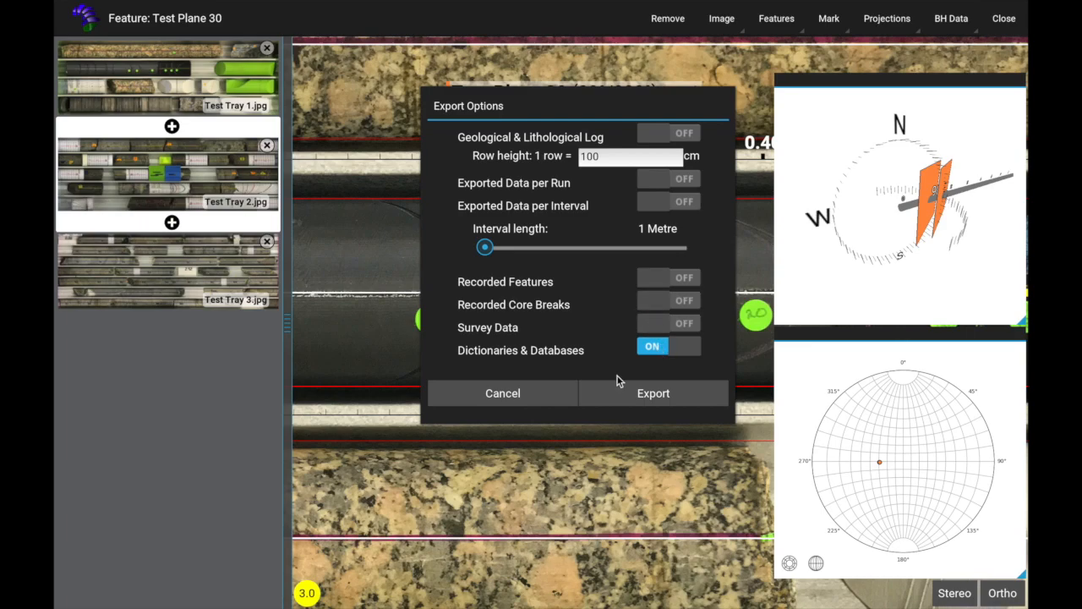
# Step: Export the dictionaries and databases to a workbook, and open the exported Borehole ID22.xlsx in Excel
pyautogui.click(636, 396)
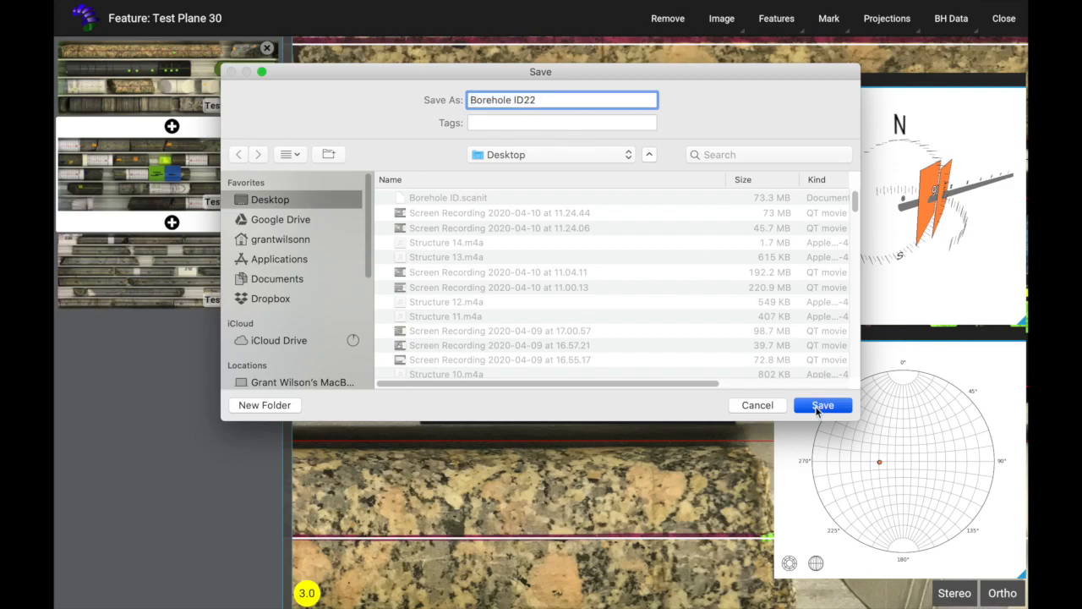
pyautogui.click(822, 406)
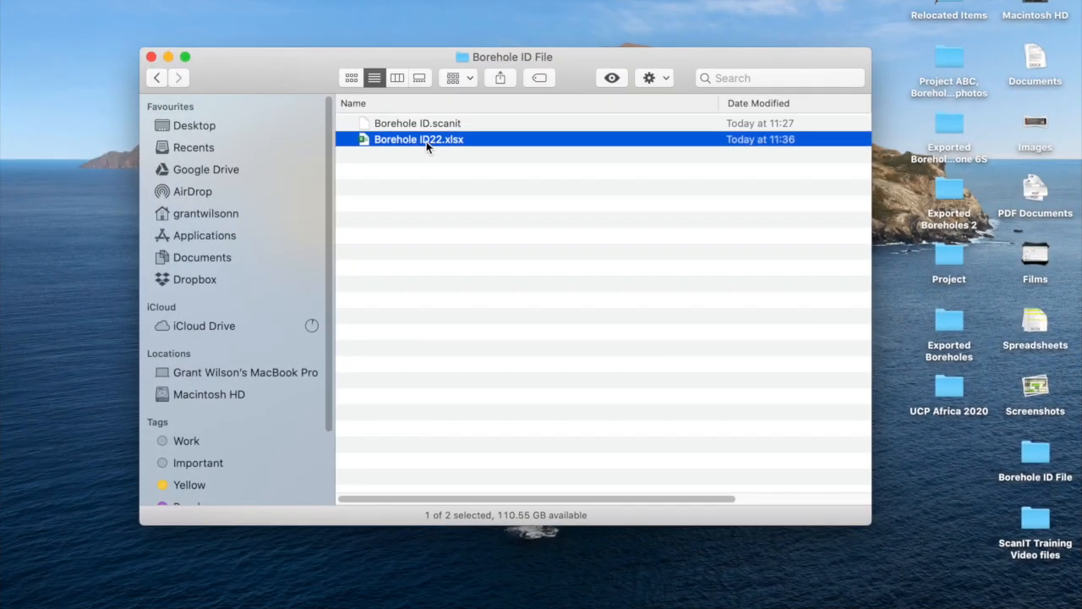
pyautogui.doubleClick(426, 141)
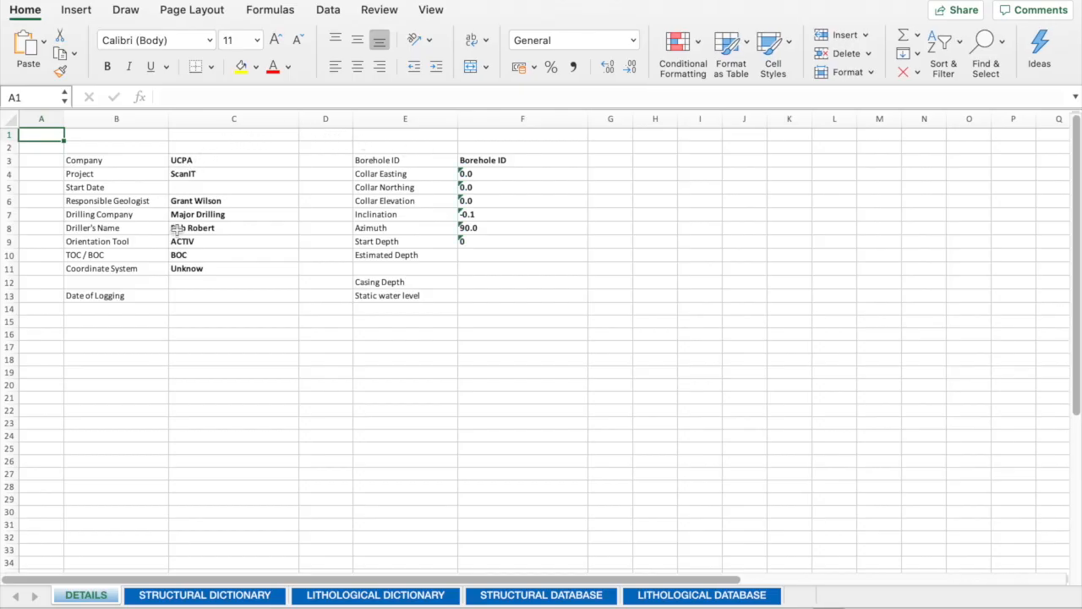
# Step: Remove the DETAILS sheet from the exported workbook
pyautogui.rightClick(87, 600)
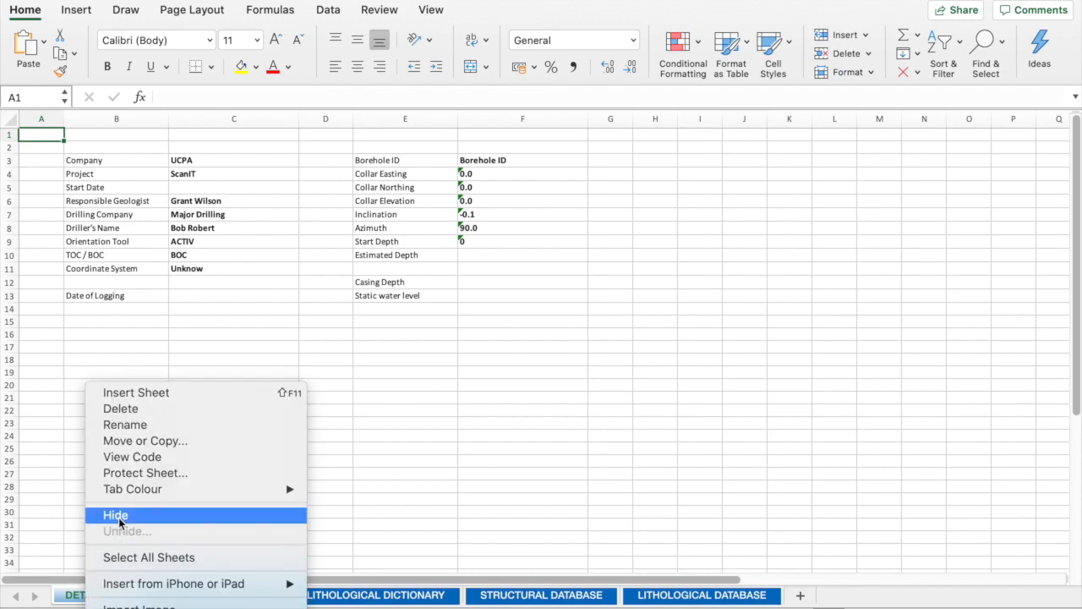
pyautogui.press('Escape')
pyautogui.click(670, 206)
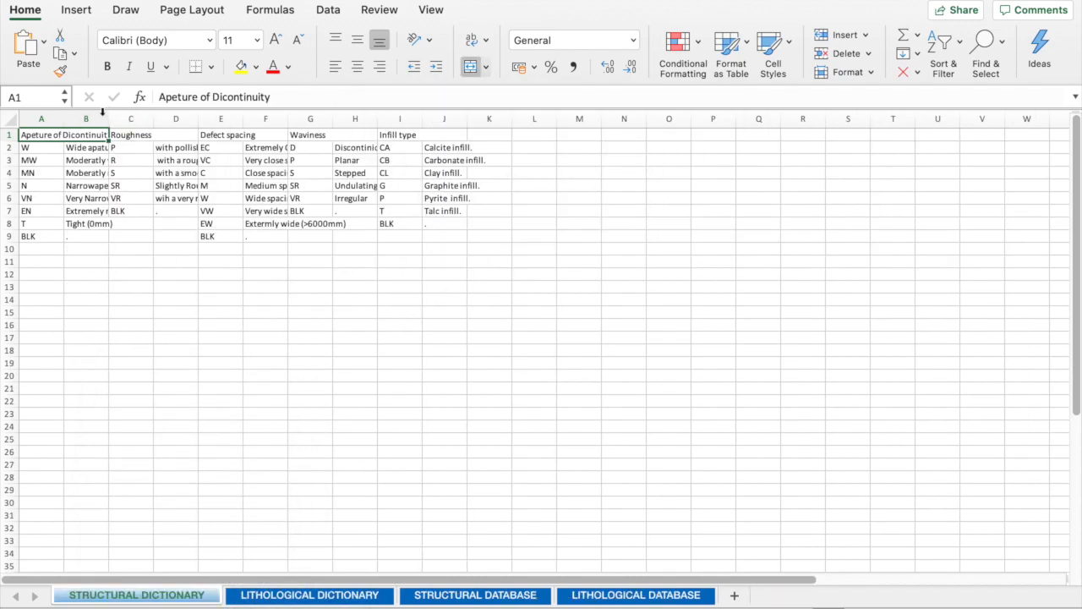
# Step: Fit the description columns of the structural dictionary to their contents, and open the STRUCTURAL DATABASE sheet
pyautogui.doubleClick(109, 119)
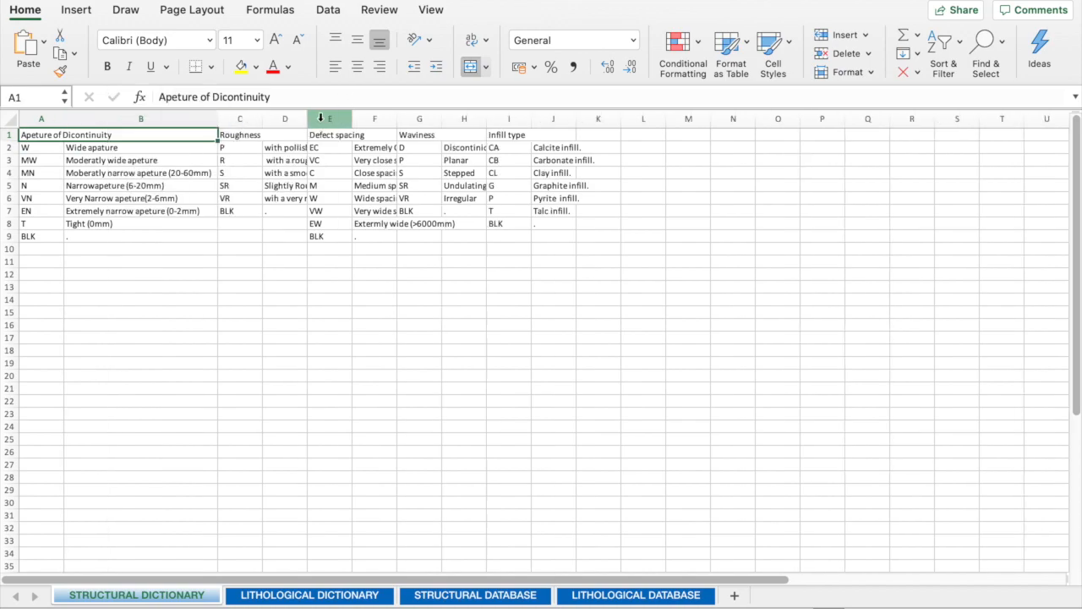
pyautogui.doubleClick(306, 119)
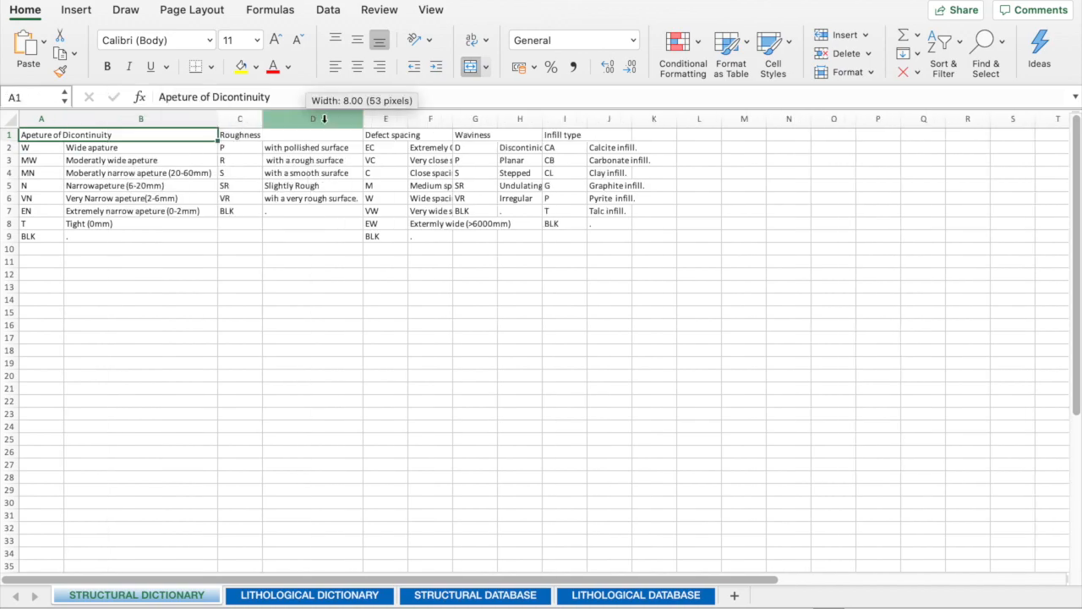
pyautogui.doubleClick(453, 118)
pyautogui.doubleClick(642, 119)
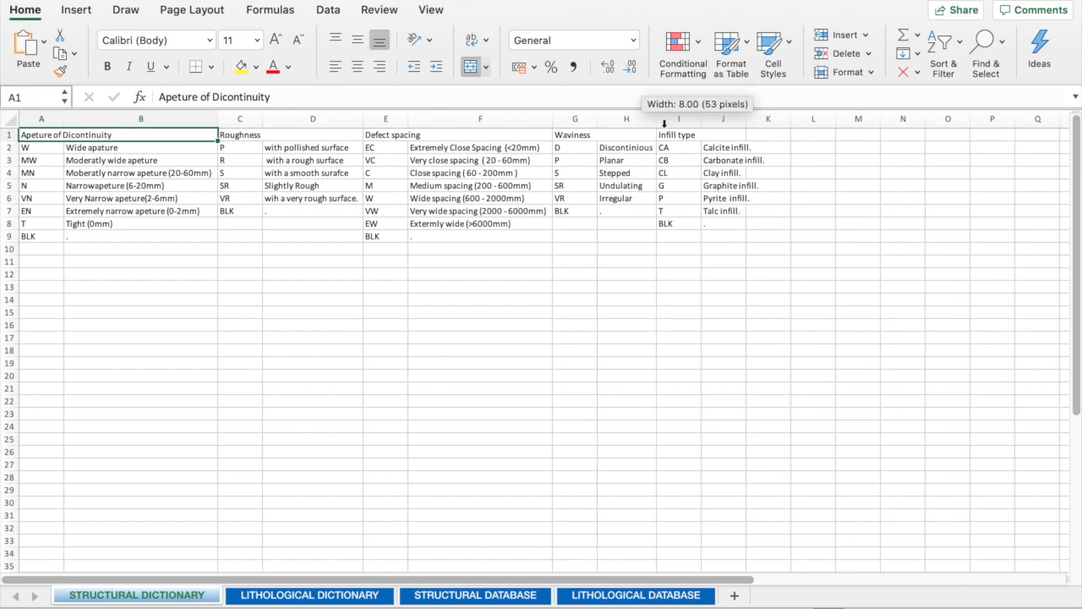
pyautogui.doubleClick(745, 119)
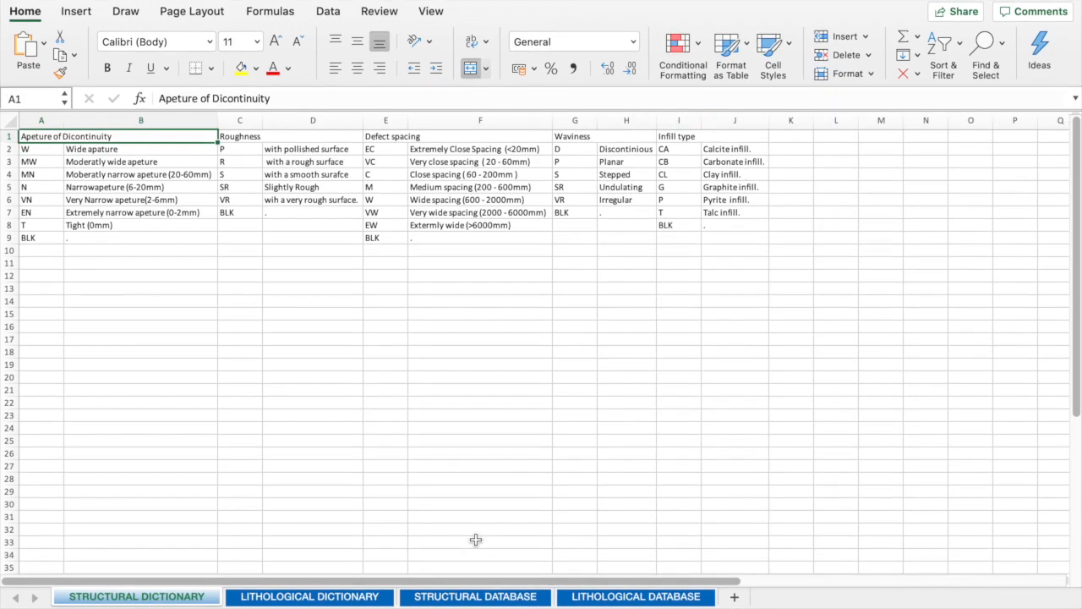
pyautogui.click(487, 597)
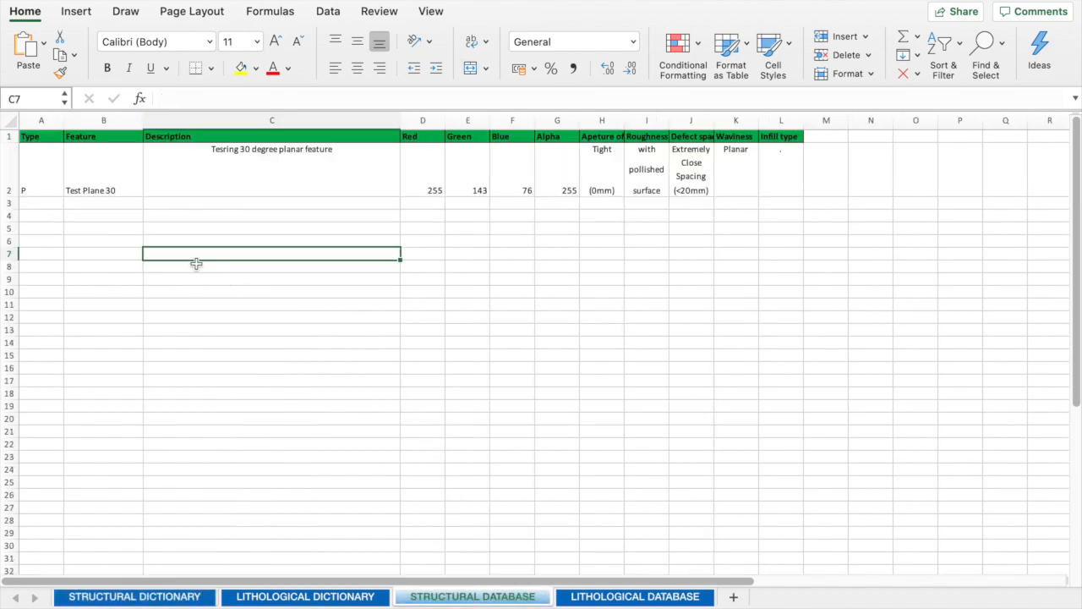
# Step: Add a structural database row for a P feature named Test Plane 40, described as Testing 40 degree planar feature
pyautogui.click(45, 202)
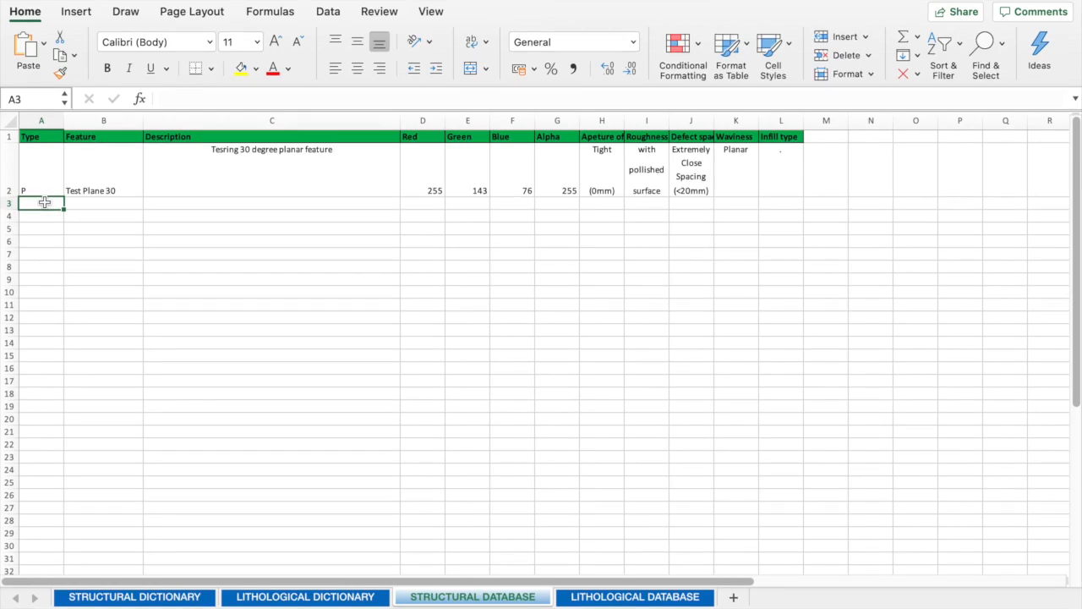
pyautogui.write('P')
pyautogui.press('Tab')
pyautogui.write('Test Pl')
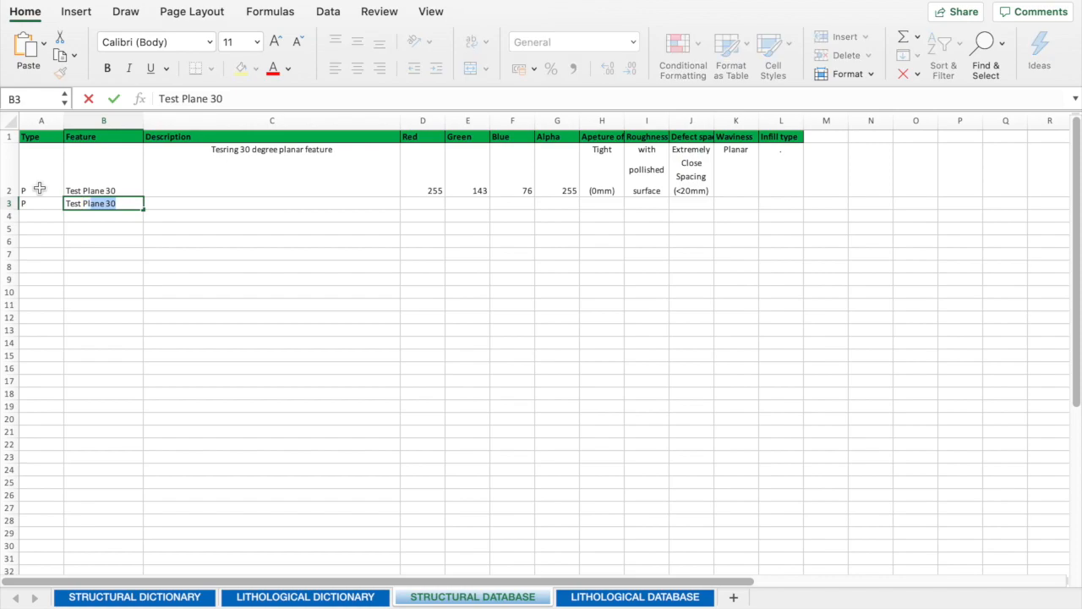
pyautogui.write('ane 40')
pyautogui.press('Tab')
pyautogui.write('Testing')
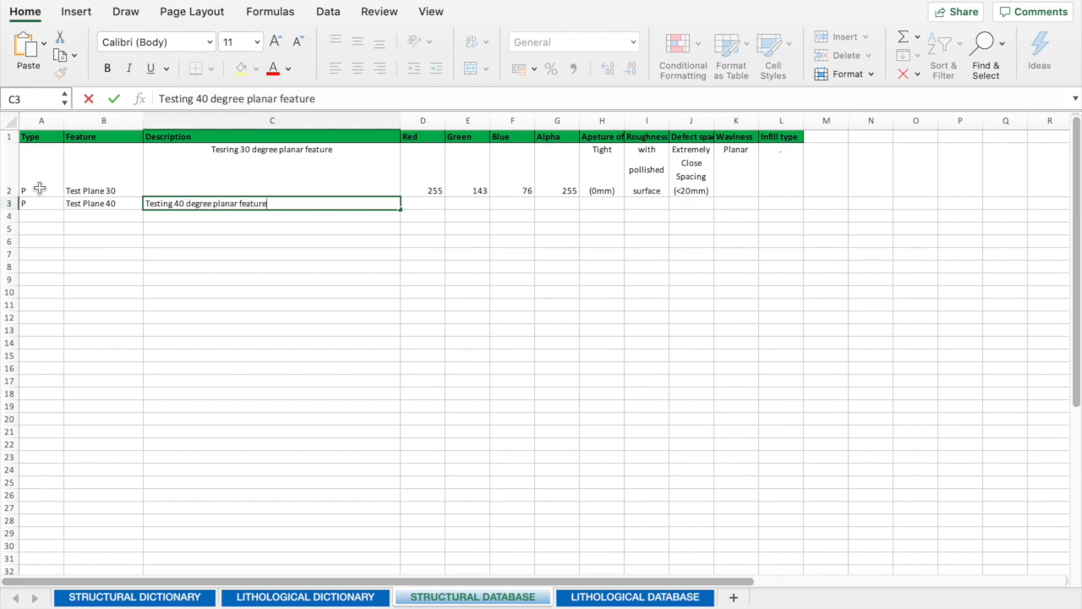
pyautogui.write('40 degree planar feature')
pyautogui.hotkey('shift', 'Tab')
pyautogui.hotkey('shift', 'Tab')
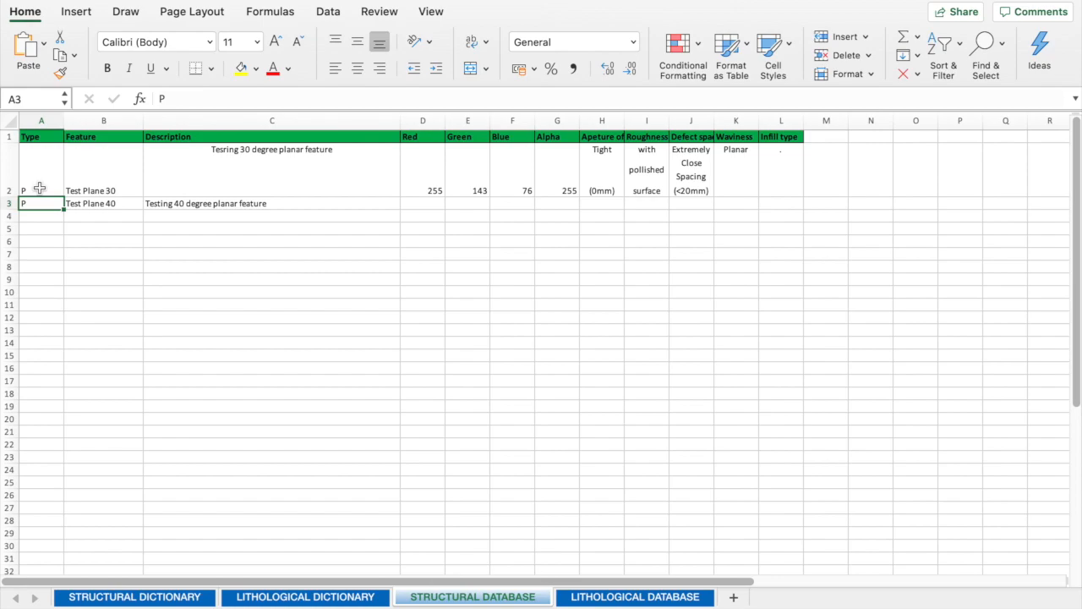
# Step: Paste the prepared entries for Test Plane 40 to Test Plane 70, with their colour values, into the structural database from row 3
pyautogui.press('super+v')
pyautogui.press('Right')
pyautogui.press('Right')
pyautogui.press('Right')
pyautogui.press('Down')
pyautogui.press('Left')
pyautogui.press('Down')
pyautogui.press('Down')
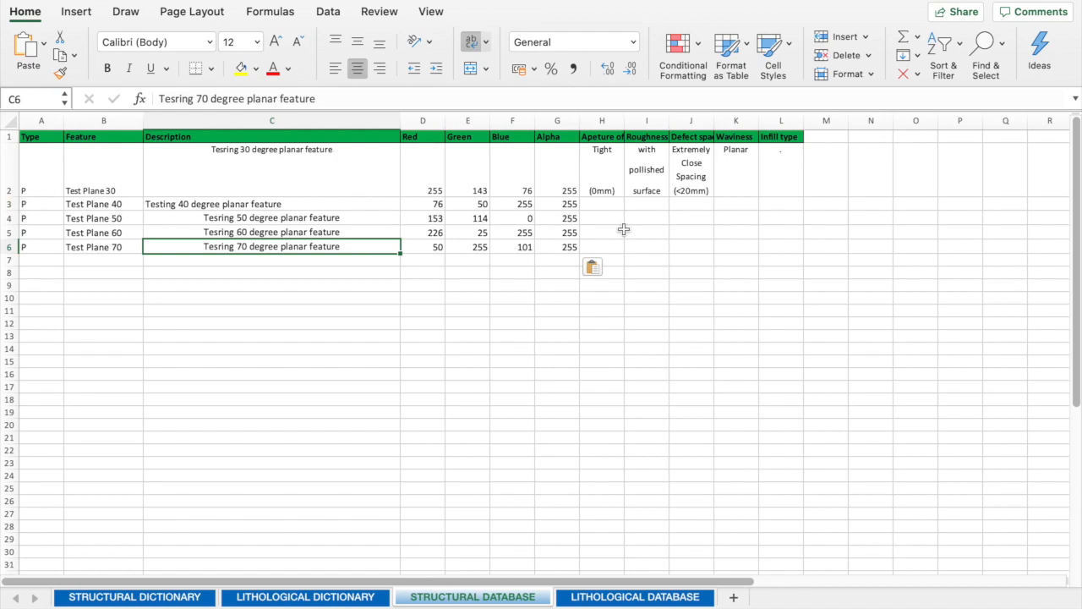
pyautogui.moveTo(602, 206); pyautogui.dragTo(429, 249)
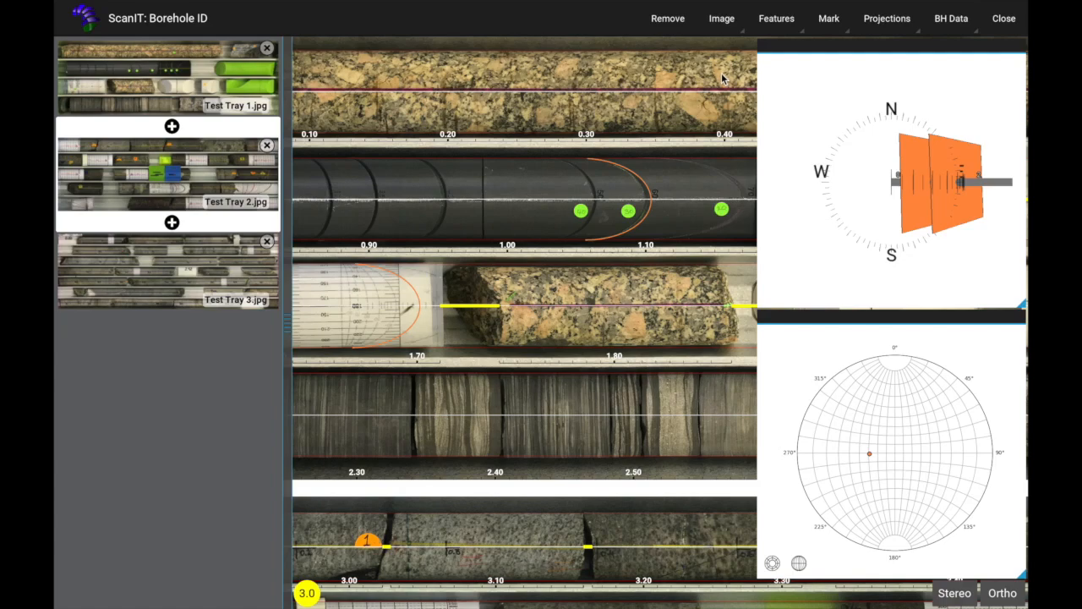
# Step: Switch to ScanIT and import the edited Borehole ID22.xlsx from the Desktop into the borehole data
pyautogui.click(943, 20)
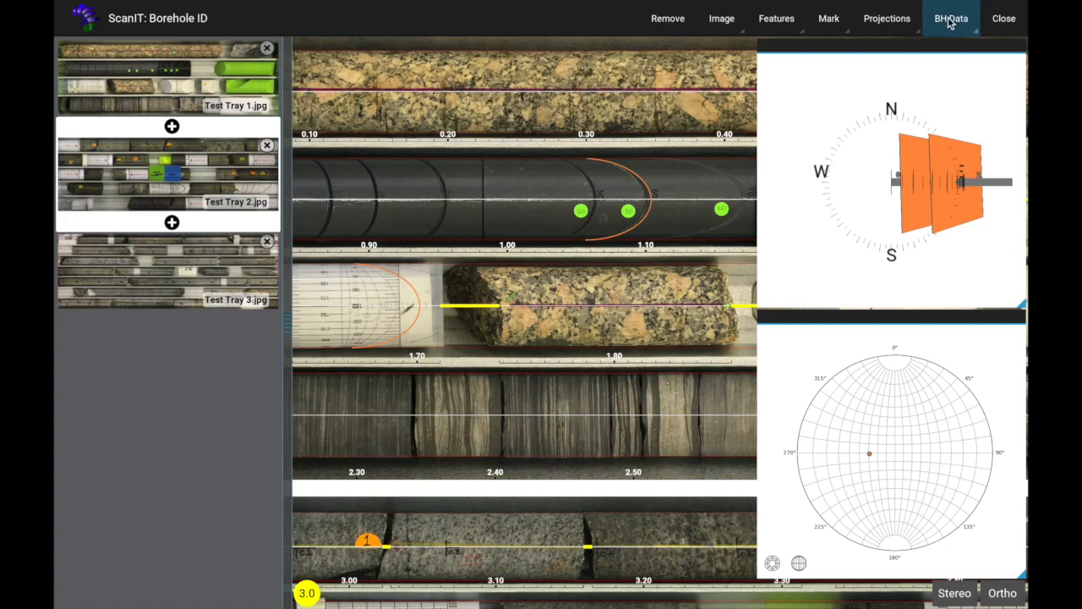
pyautogui.click(961, 165)
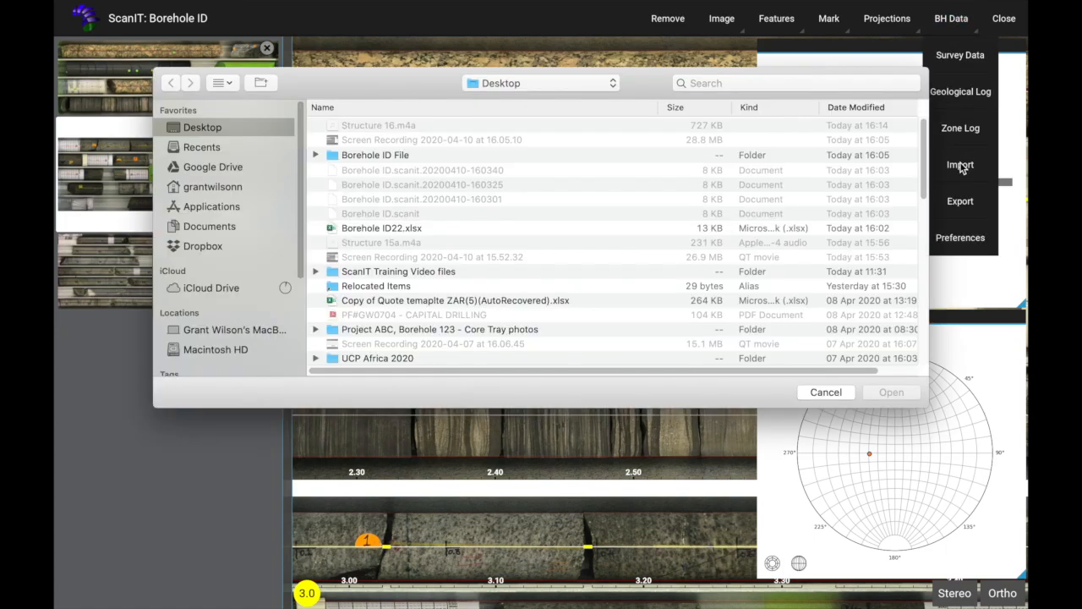
pyautogui.click(381, 230)
pyautogui.click(892, 392)
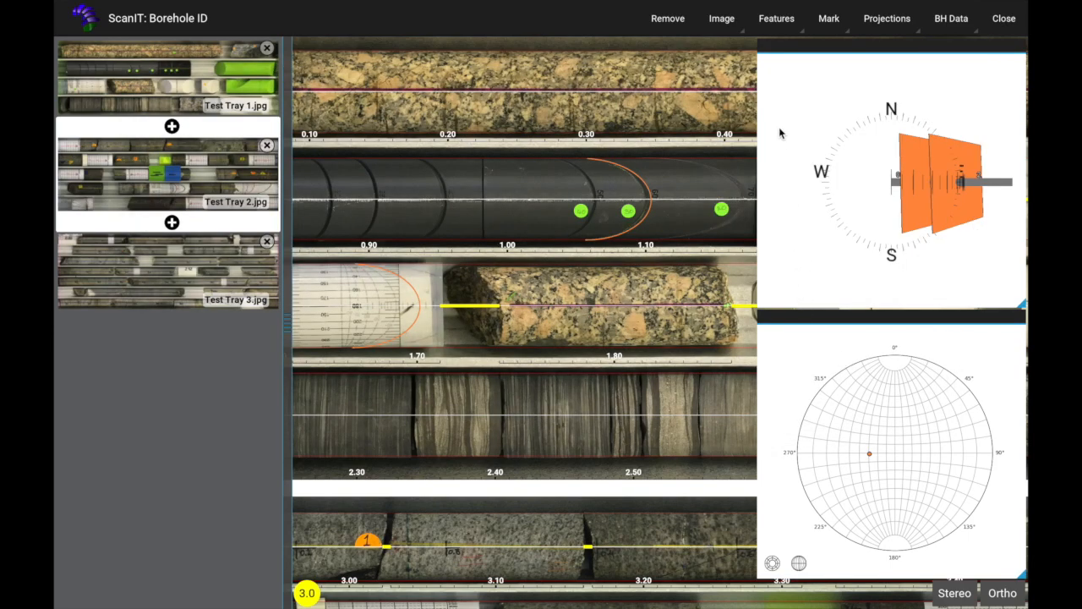
# Step: Assign shortcut key 4 to the Test Plane 40 feature and save it
pyautogui.click(776, 20)
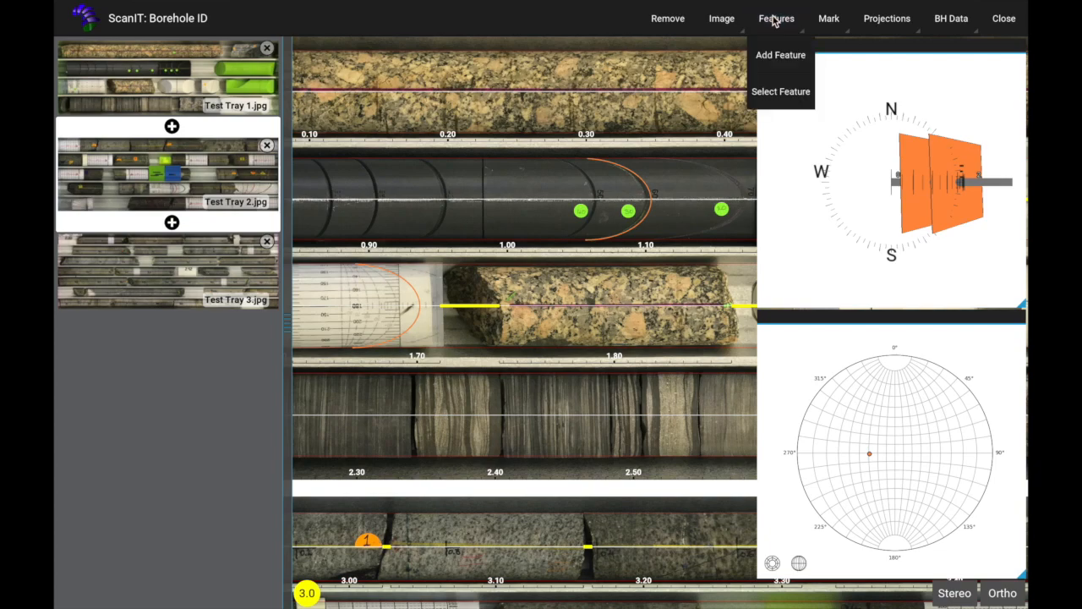
pyautogui.click(777, 95)
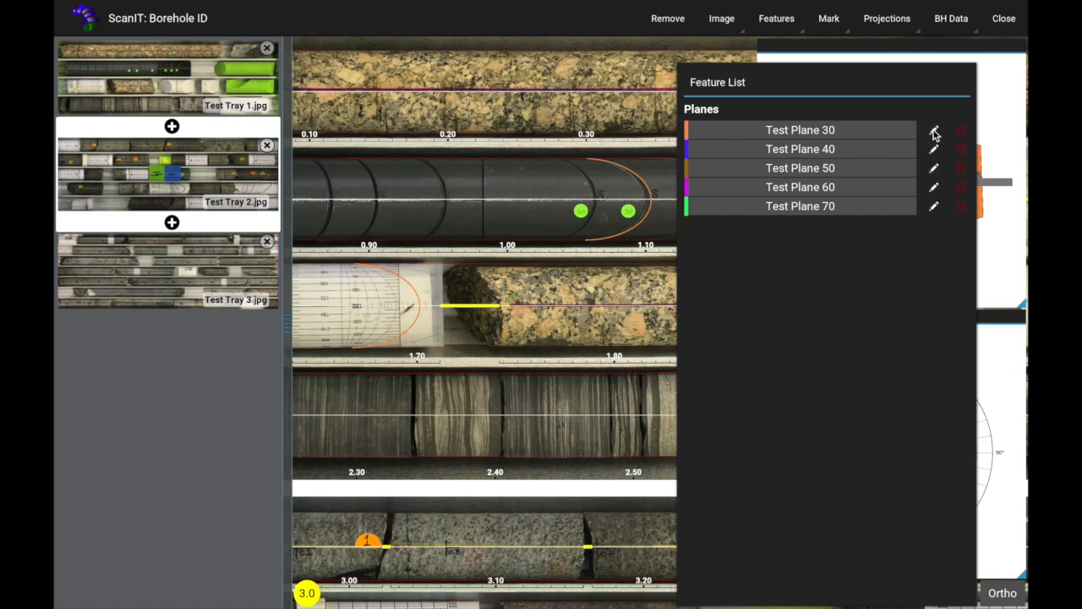
pyautogui.click(936, 155)
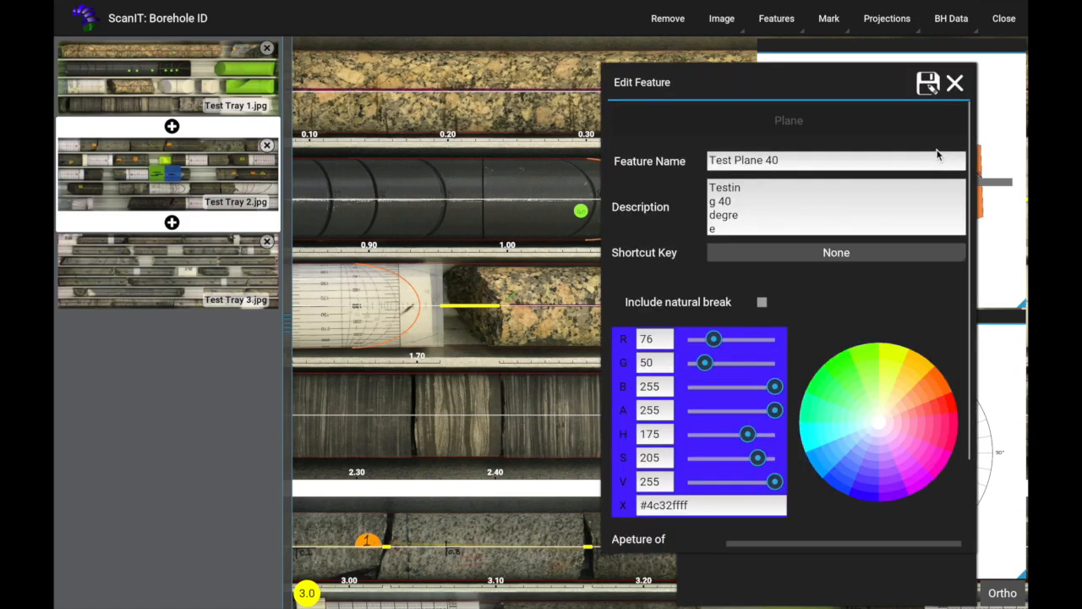
pyautogui.click(805, 257)
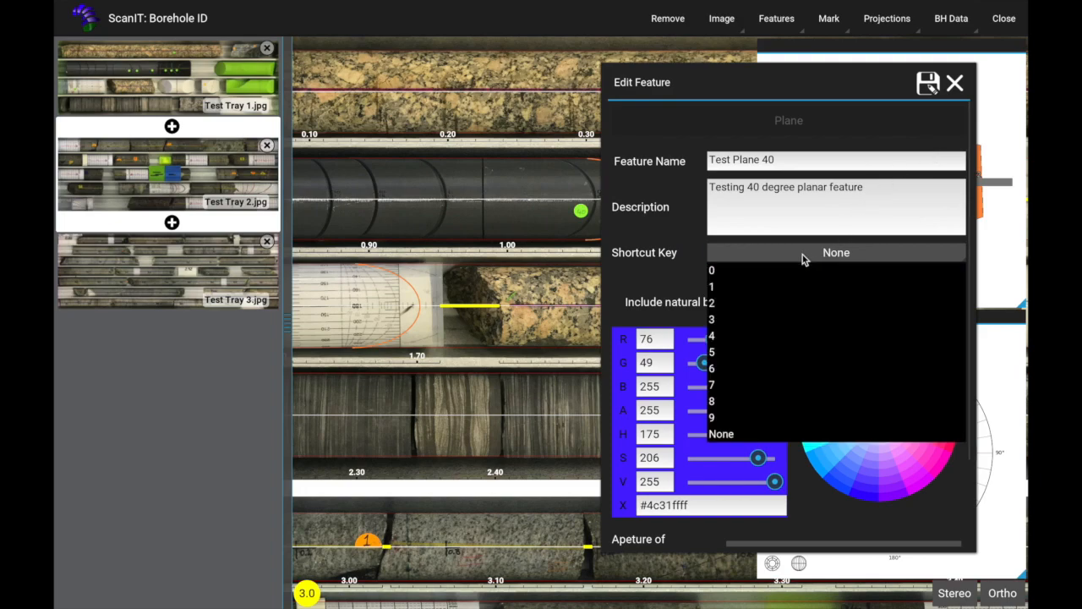
pyautogui.click(721, 336)
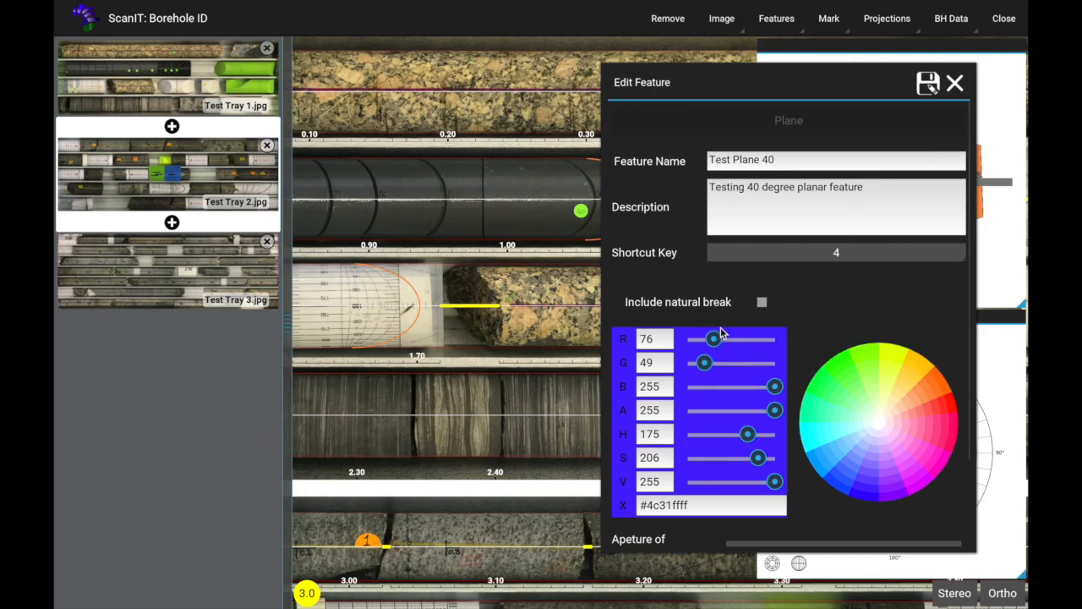
pyautogui.click(929, 86)
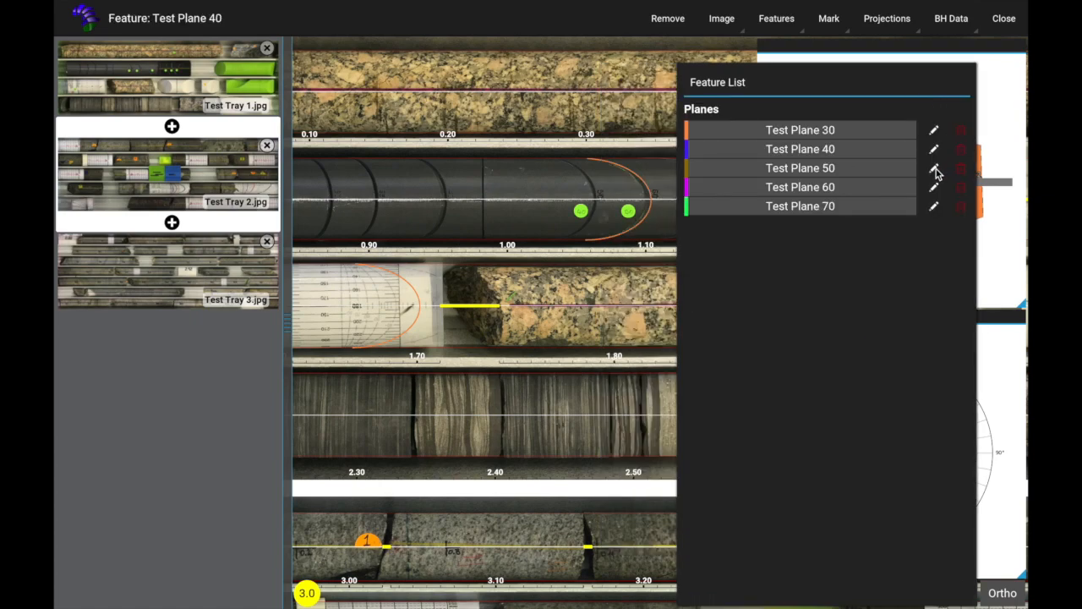
# Step: Assign shortcut key 5 to Test Plane 50 and shortcut key 6 to Test Plane 60, saving both features
pyautogui.click(934, 169)
pyautogui.click(818, 256)
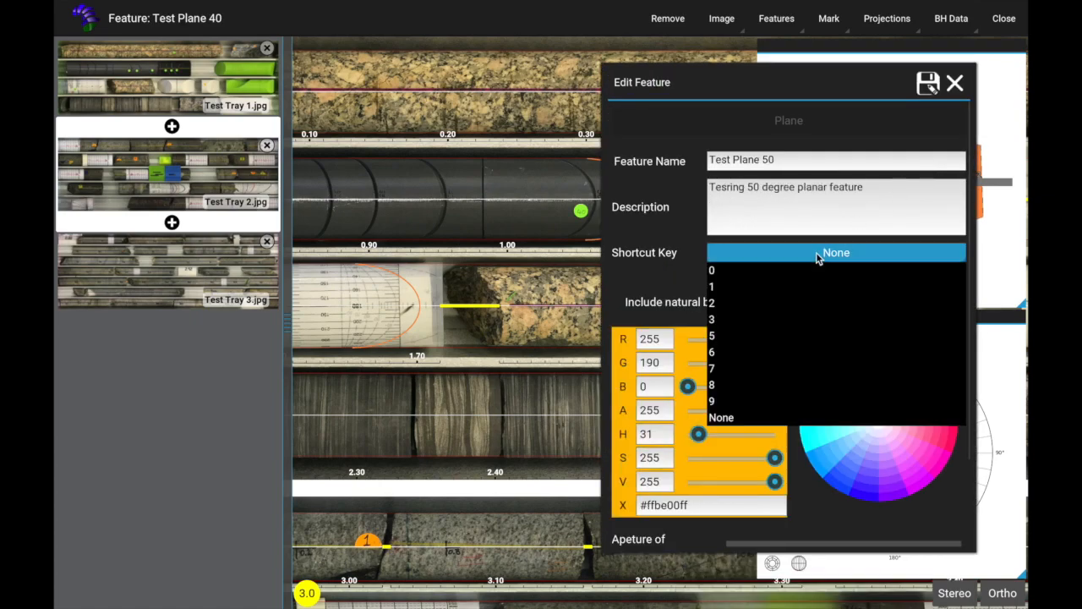
pyautogui.click(722, 337)
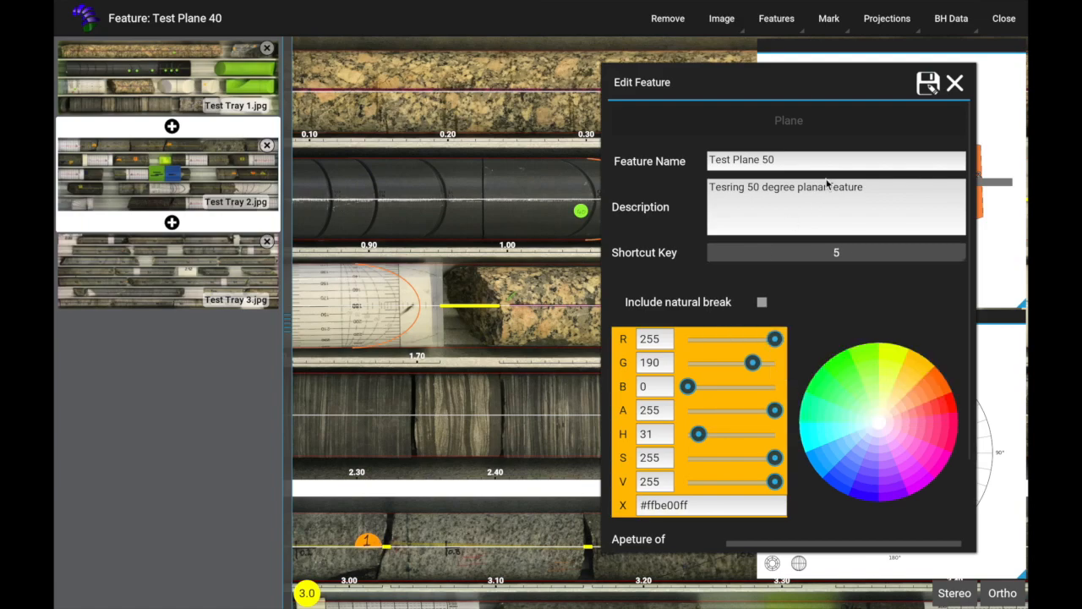
pyautogui.click(927, 83)
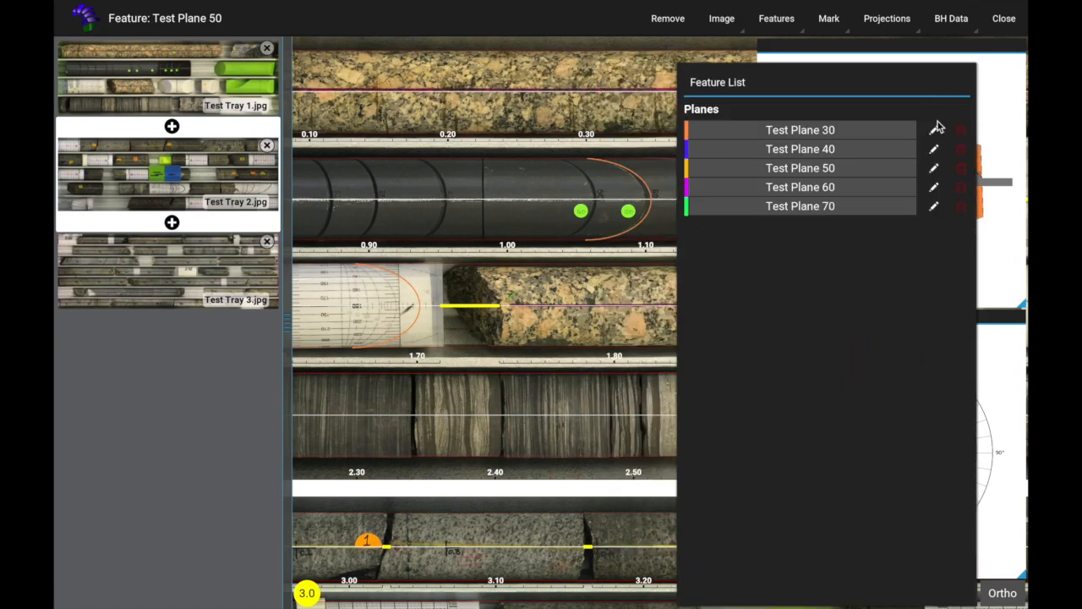
pyautogui.click(933, 187)
pyautogui.click(805, 253)
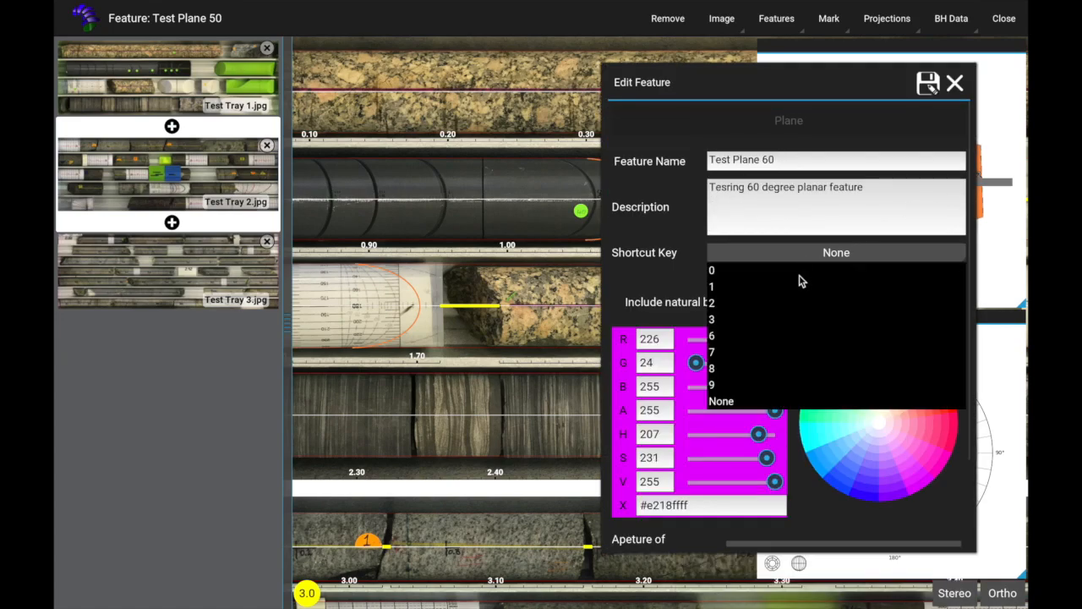
pyautogui.click(716, 337)
pyautogui.click(927, 85)
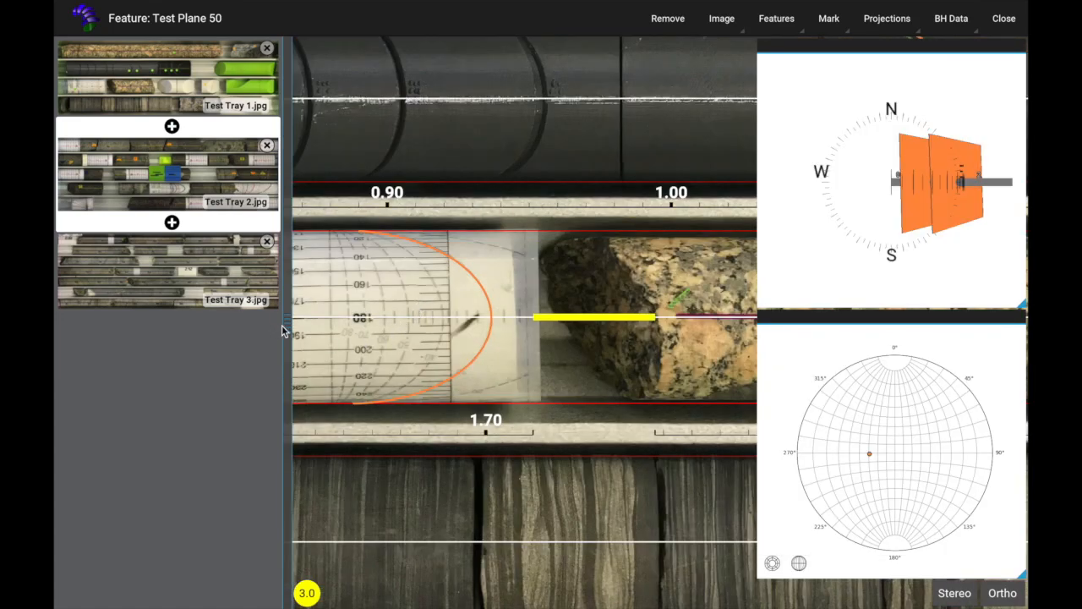
# Step: Replace the Test Plane 30 mark on the core protractor near 1.70 with a new one along the 30 degree curve
pyautogui.moveTo(285, 329); pyautogui.dragTo(59, 313)
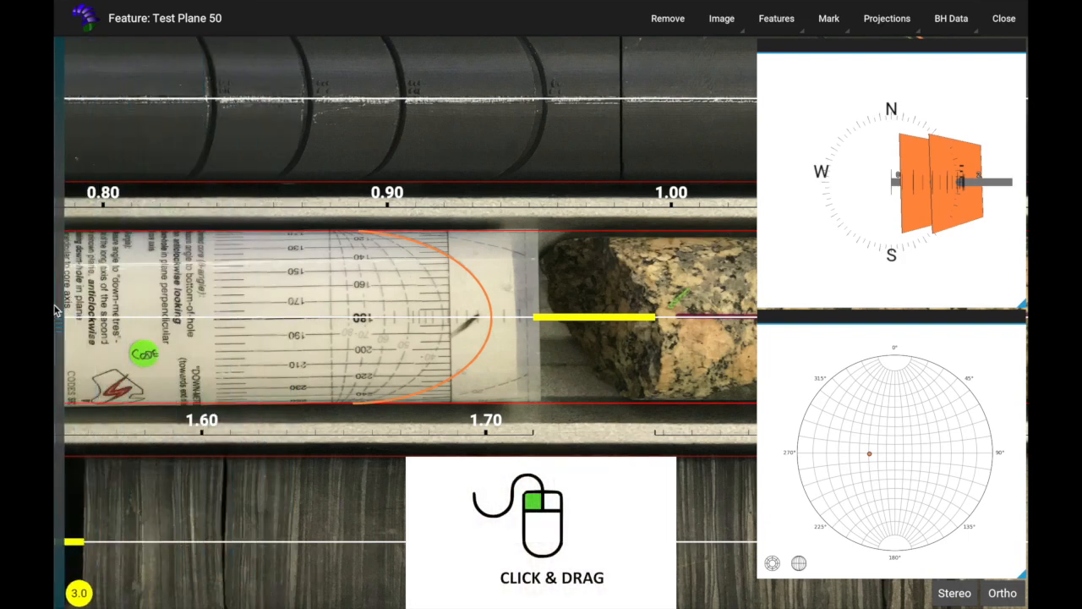
pyautogui.scroll(2, 390, 309)
pyautogui.scroll(1, 390, 310)
pyautogui.moveTo(421, 303); pyautogui.dragTo(407, 351)
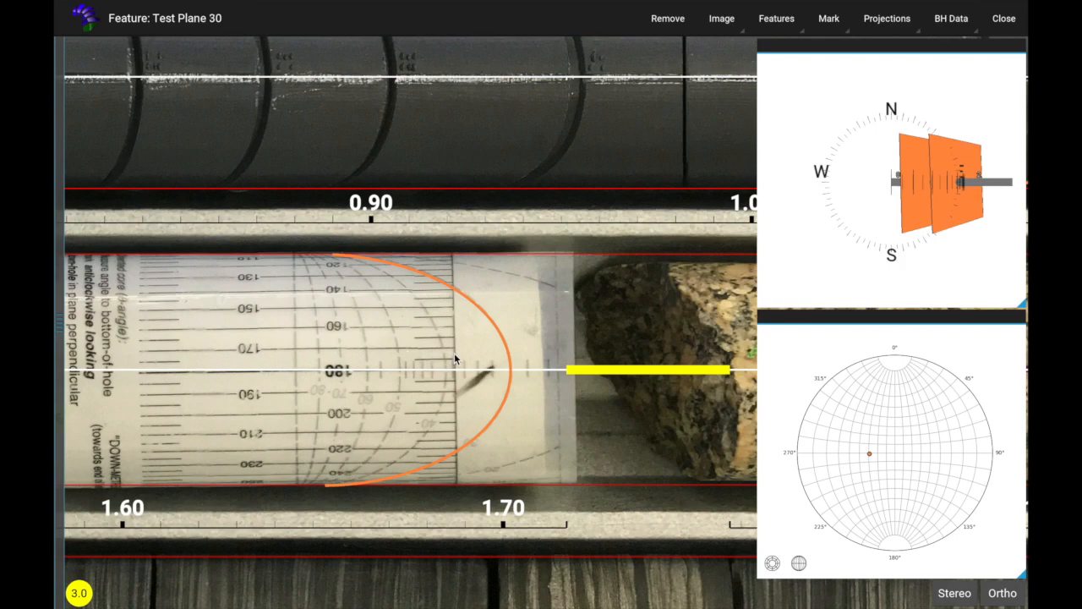
pyautogui.keyDown('ctrl'); pyautogui.rightClick(495, 324); pyautogui.keyUp('ctrl')
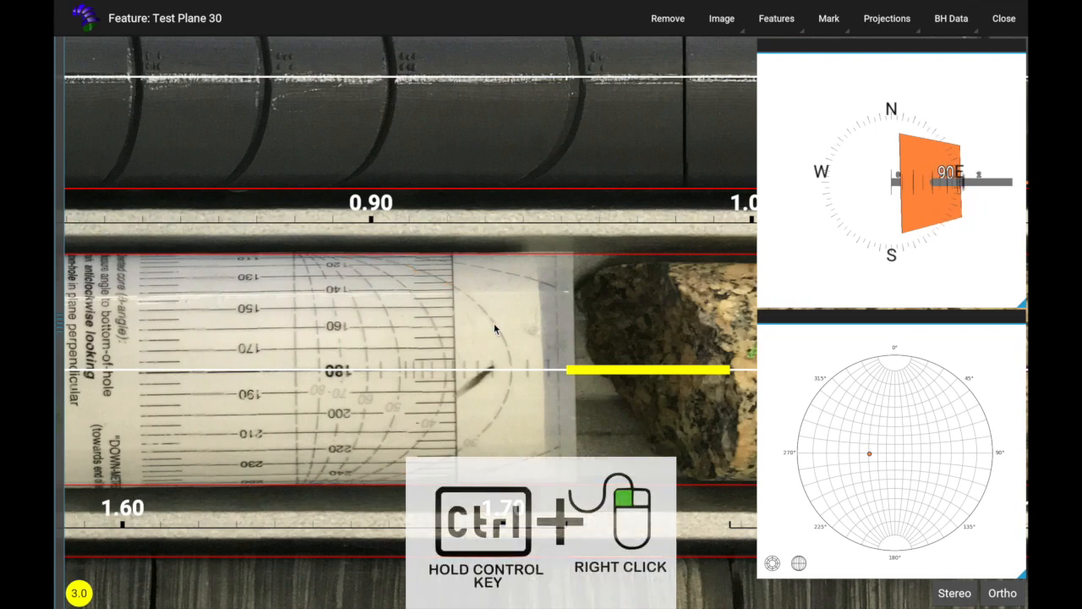
pyautogui.click(461, 291)
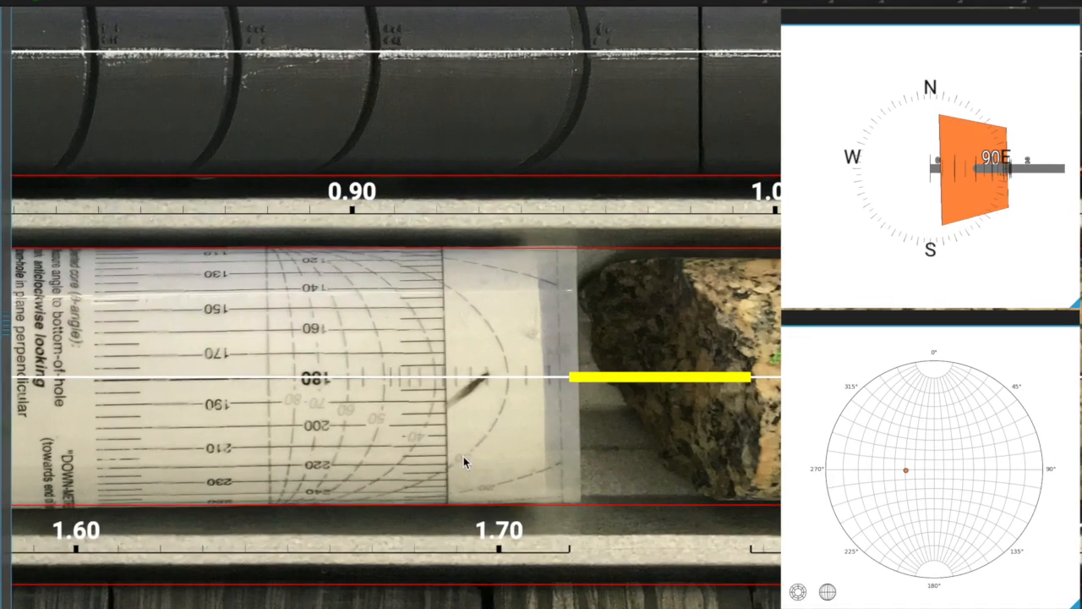
pyautogui.click(471, 446)
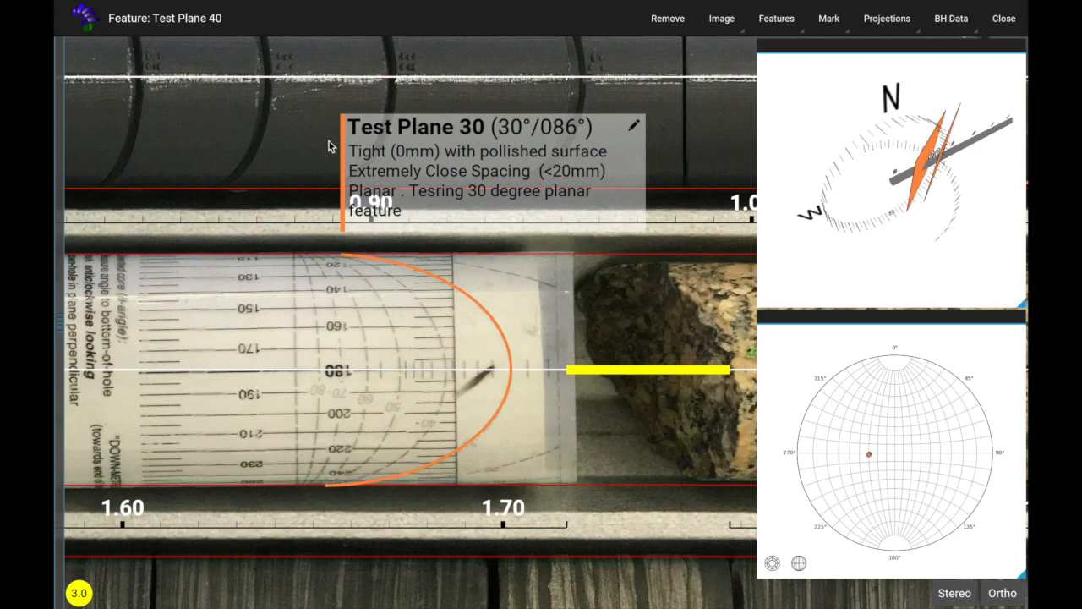
# Step: Mark Test Plane 40, Test Plane 50 and Test Plane 60 along the matching degree curves of the protractor near 1.70
pyautogui.click(424, 307)
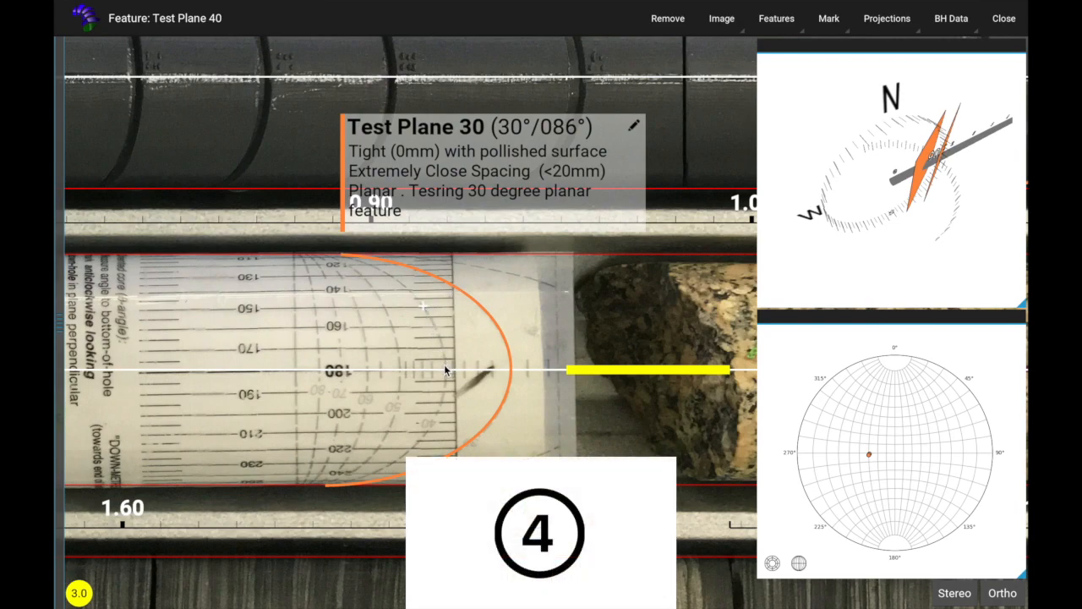
pyautogui.click(407, 451)
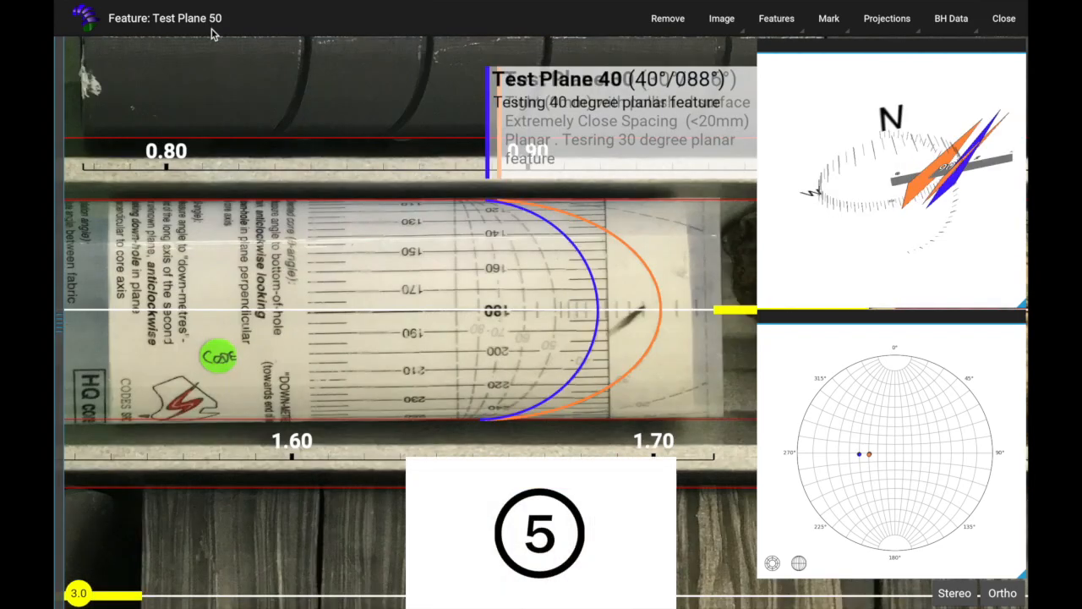
pyautogui.click(538, 248)
pyautogui.click(553, 290)
pyautogui.click(535, 380)
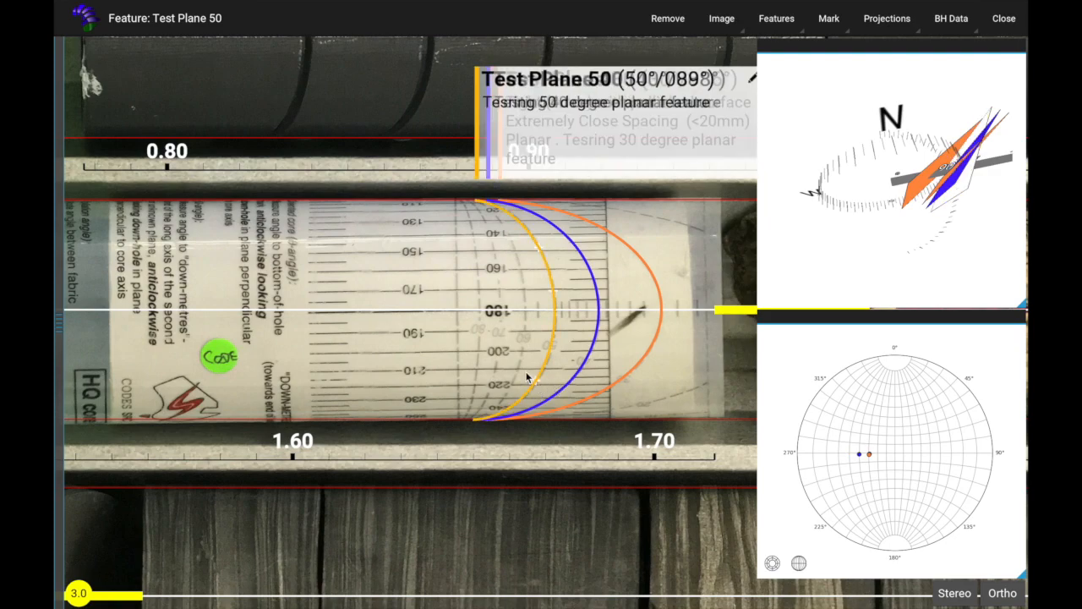
pyautogui.press('6')
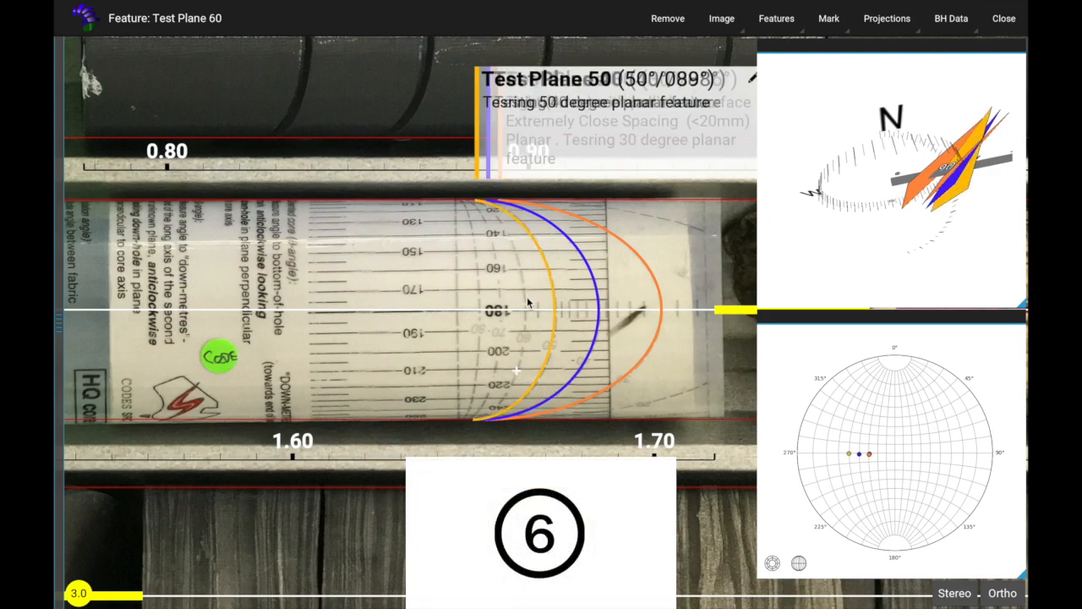
pyautogui.click(518, 252)
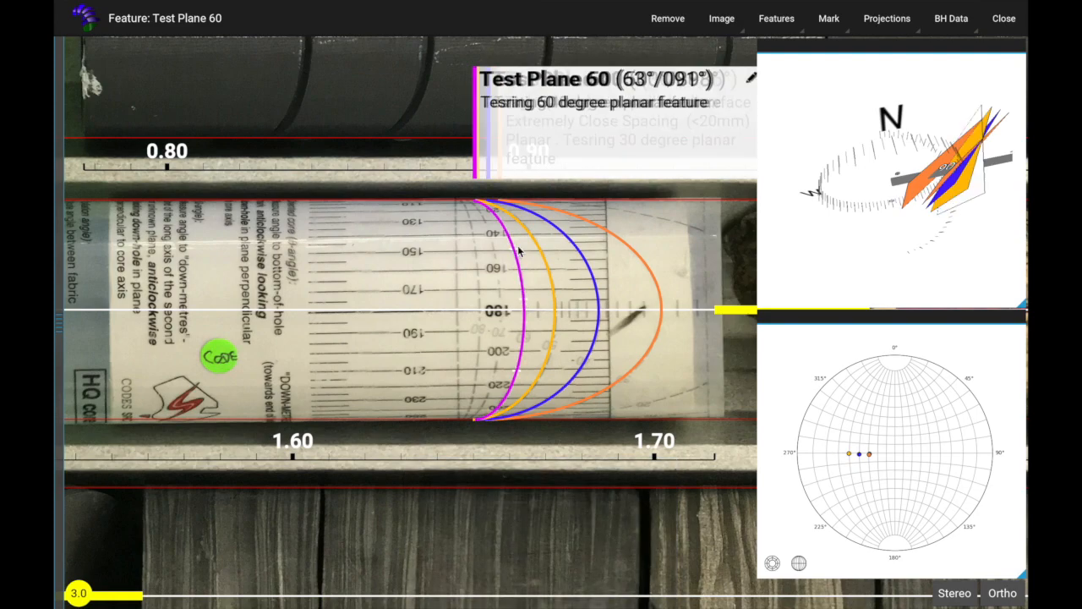
# Step: Mark Test Plane 30 along the dashed 30 degree curve of the protractor near 5.70 in the second tray
pyautogui.scroll(-5, 518, 251)
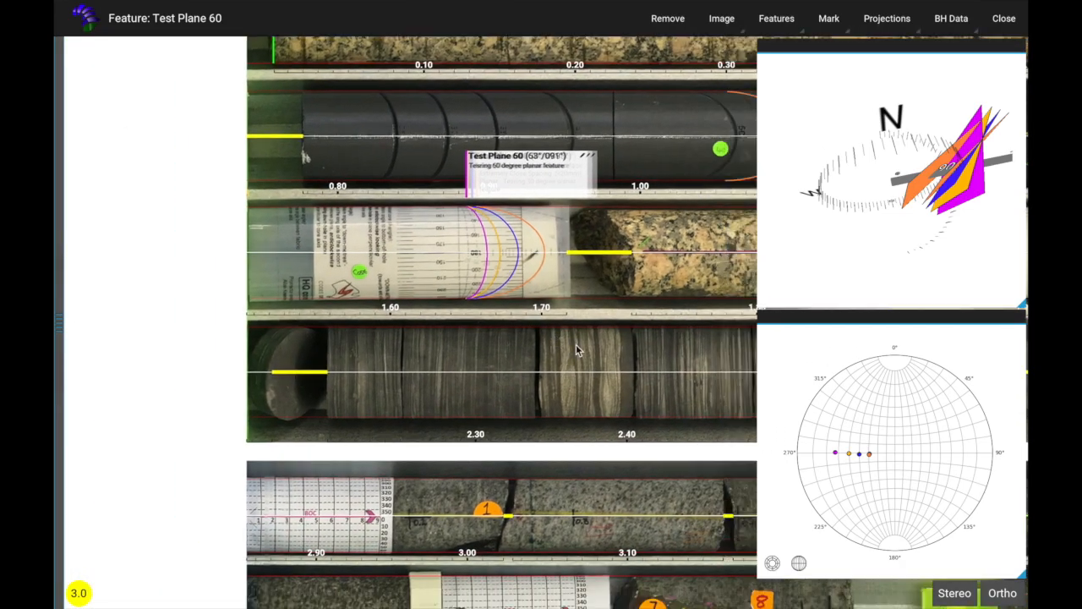
pyautogui.moveTo(577, 345); pyautogui.dragTo(476, 292)
pyautogui.moveTo(641, 368); pyautogui.dragTo(330, 175)
pyautogui.moveTo(667, 442); pyautogui.dragTo(629, 197)
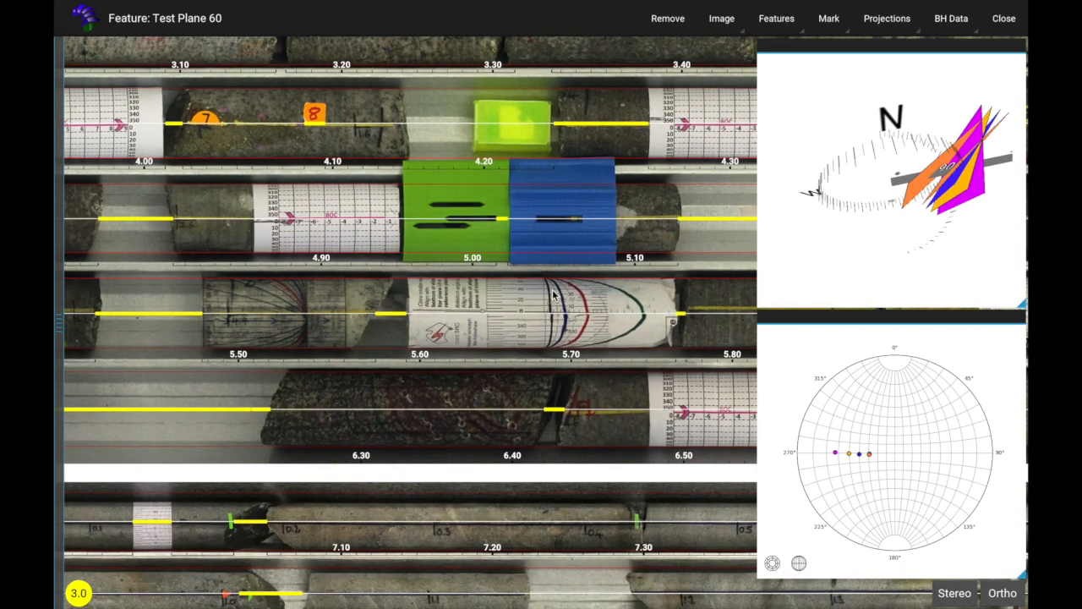
pyautogui.scroll(3, 598, 321)
pyautogui.scroll(5, 594, 319)
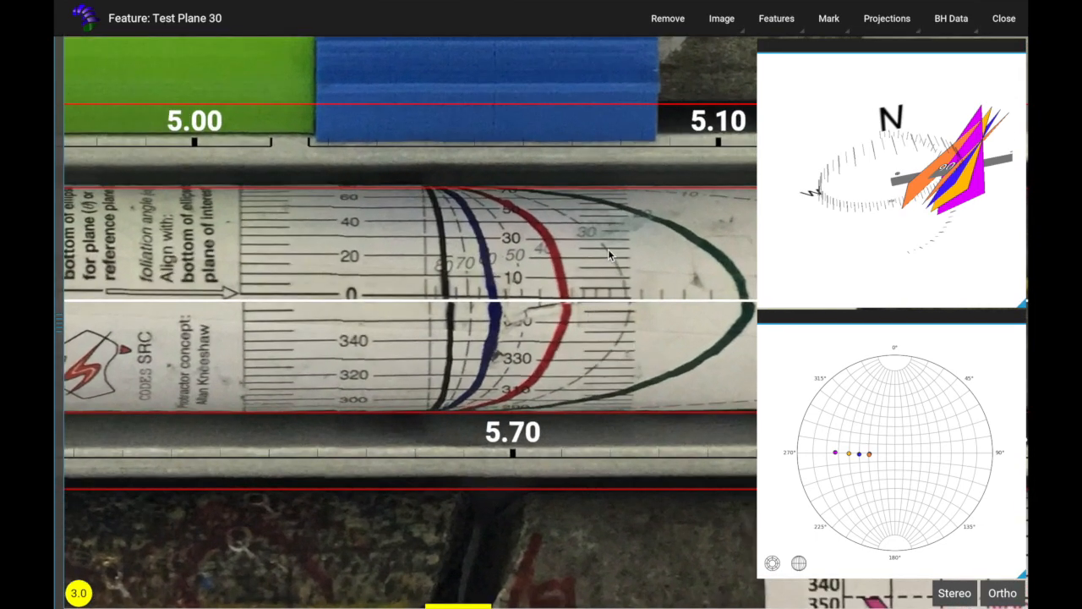
pyautogui.click(583, 227)
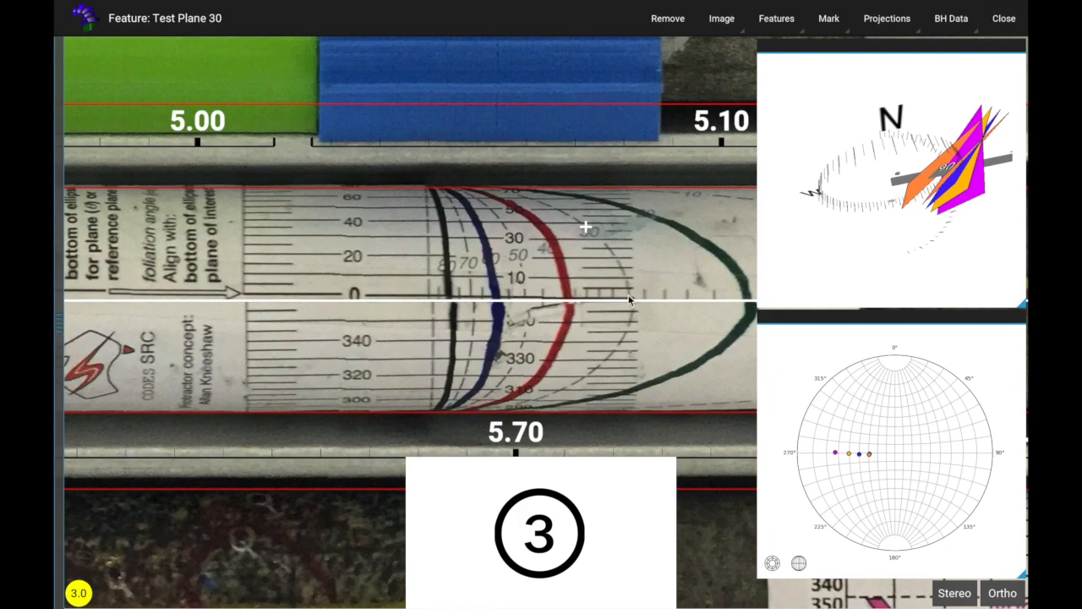
pyautogui.click(614, 348)
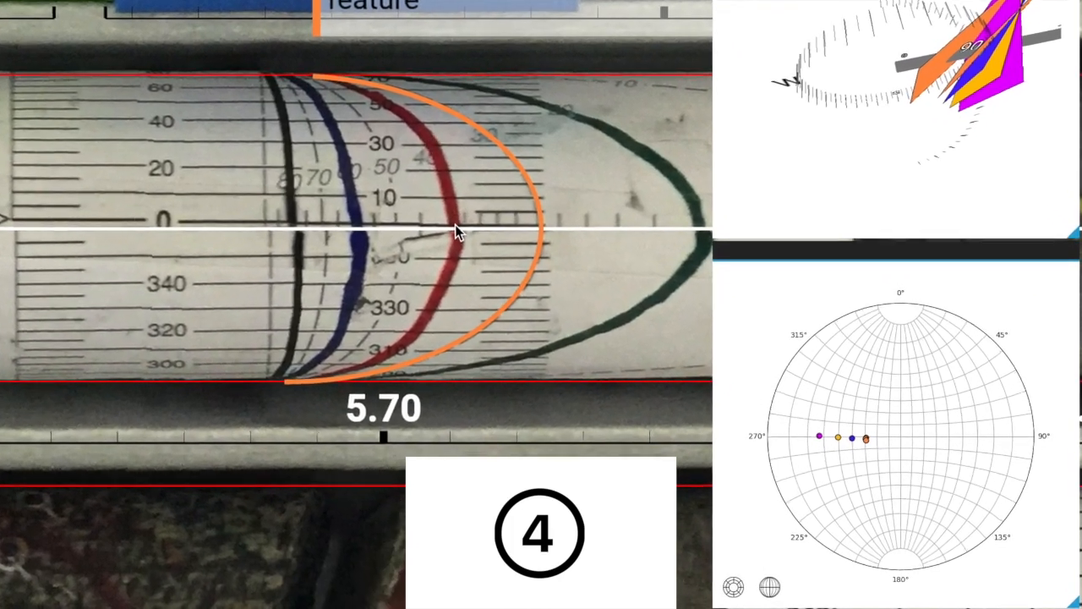
# Step: Mark Test Plane 40 along the red curve and Test Plane 50 along the 50 degree curve of the protractor near 5.70
pyautogui.click(524, 266)
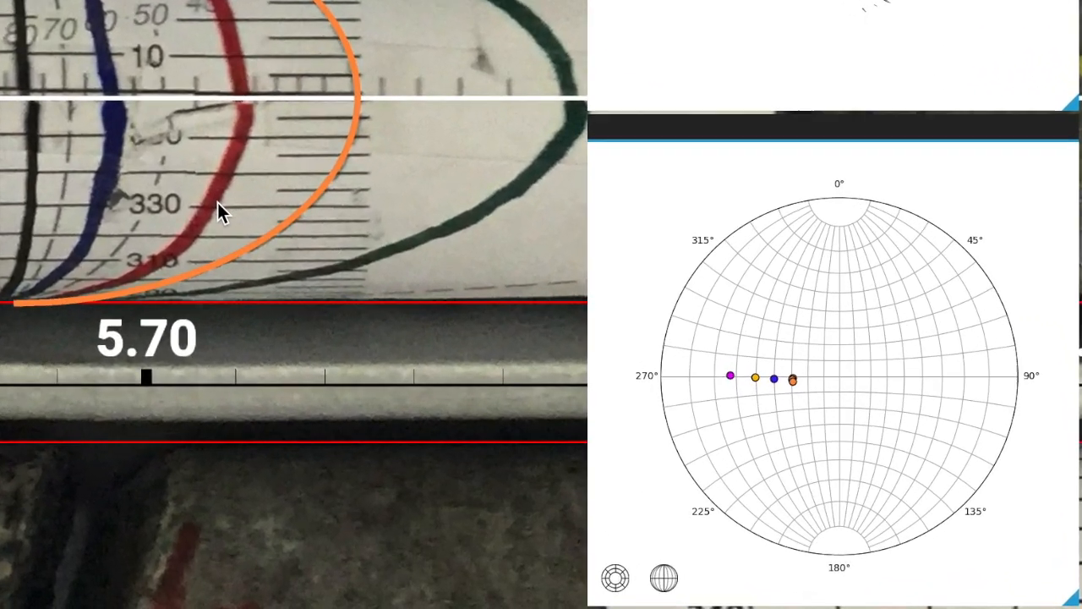
pyautogui.click(343, 258)
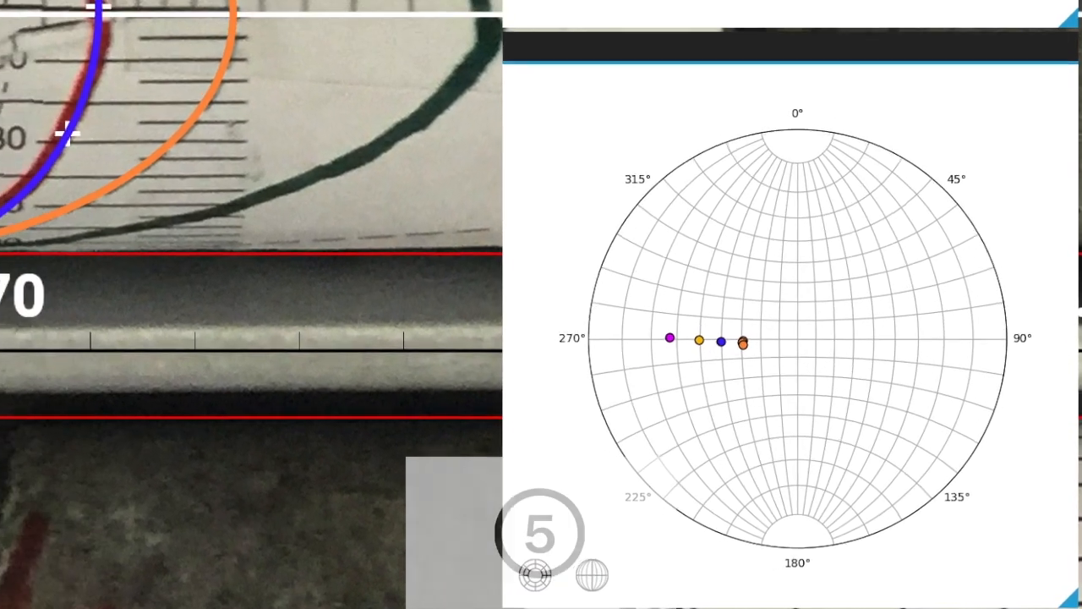
pyautogui.click(214, 12)
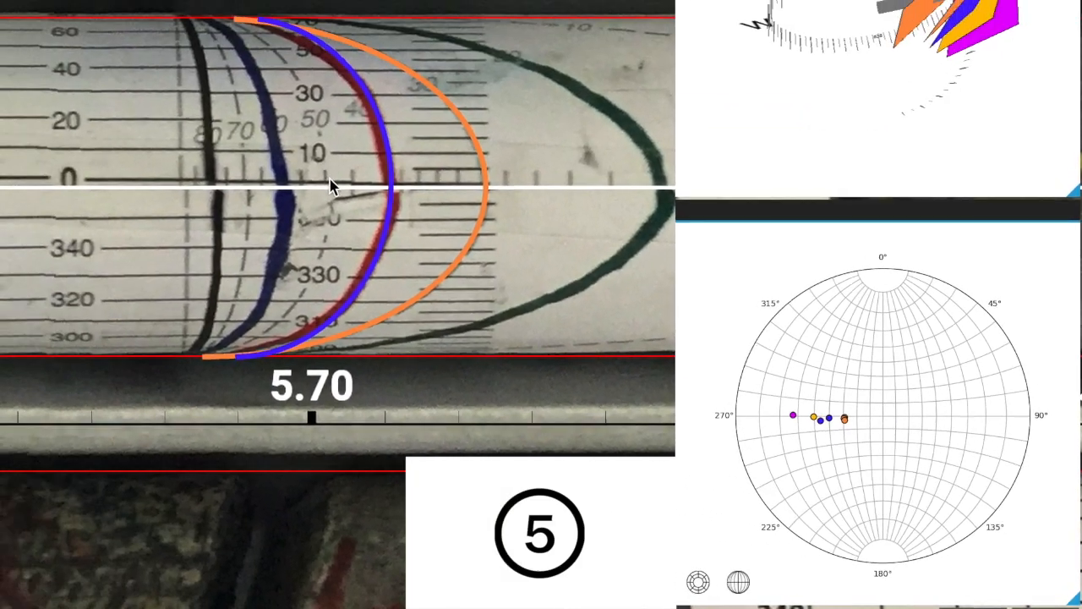
pyautogui.click(264, 141)
pyautogui.click(231, 280)
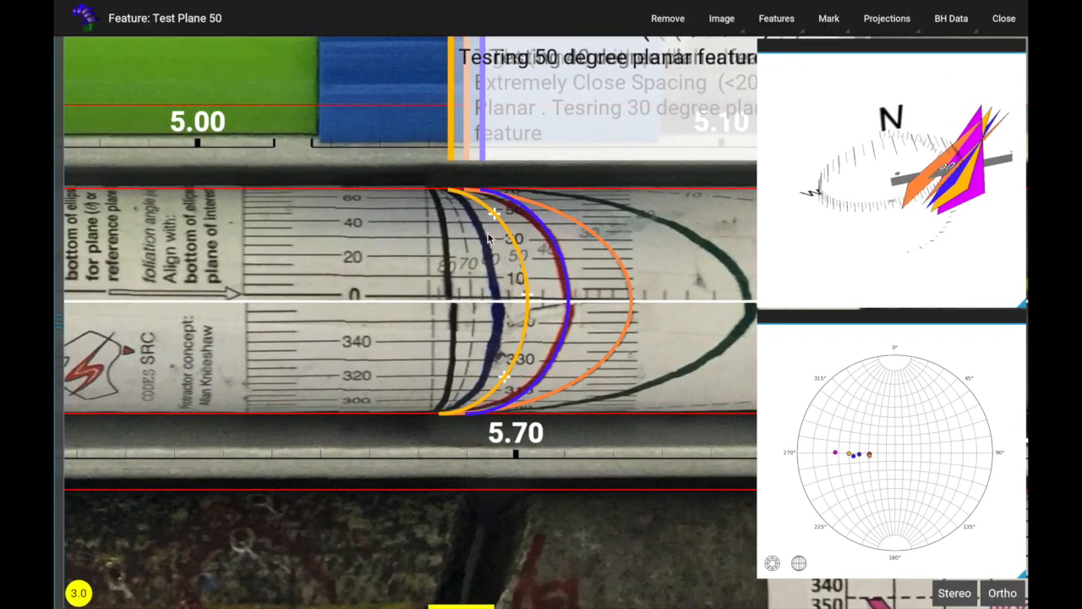
# Step: Mark Test Plane 60 along the dark blue curve of the protractor near 5.70
pyautogui.click(482, 231)
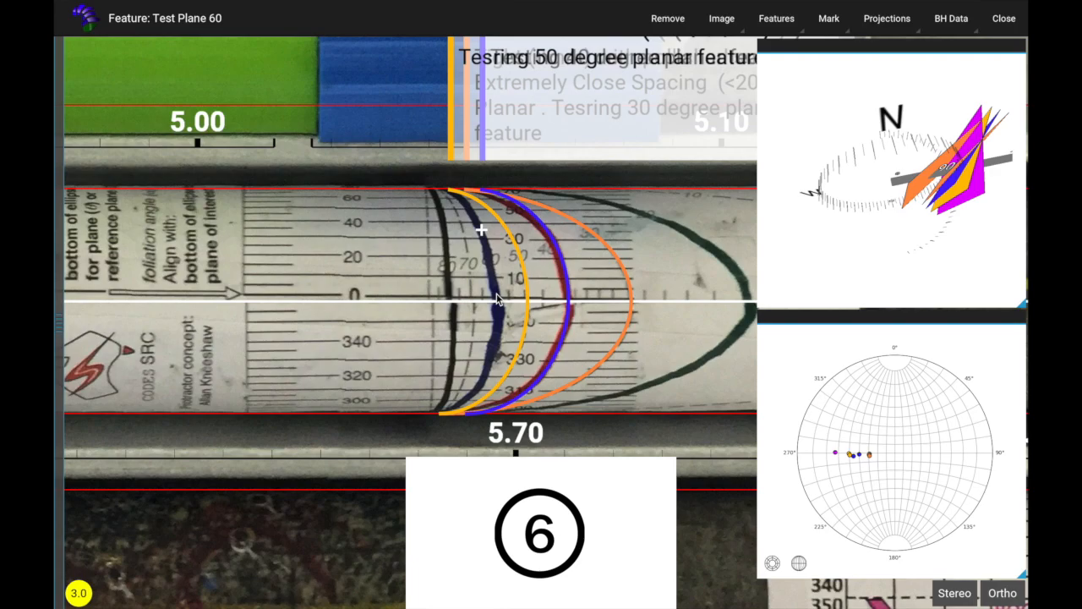
pyautogui.click(495, 295)
pyautogui.click(483, 374)
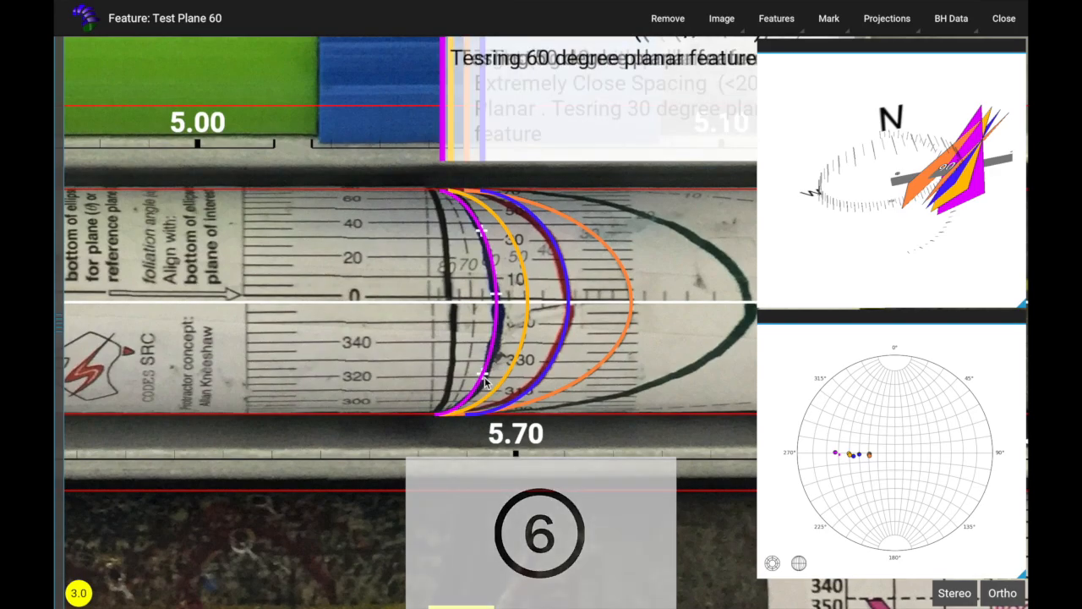